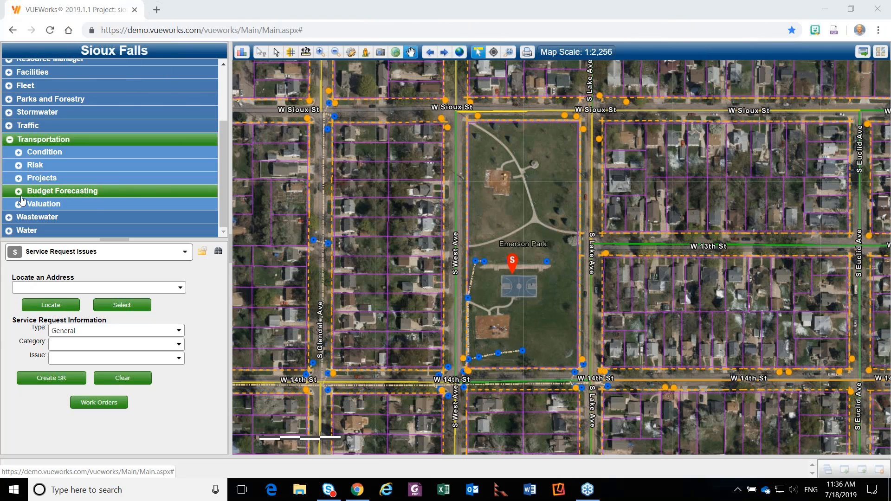
Open job management for Transportation projects in a maximized window and list the jobs for the Streets asset type.
left_click(19, 178)
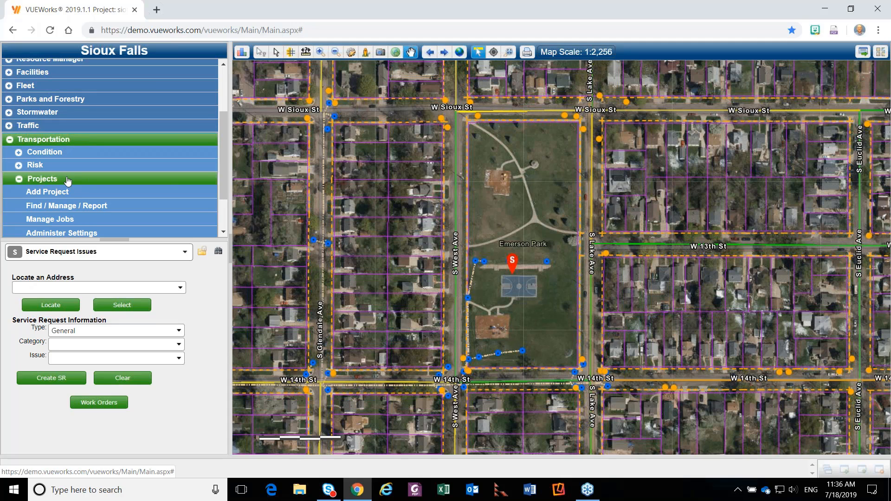
left_click(68, 220)
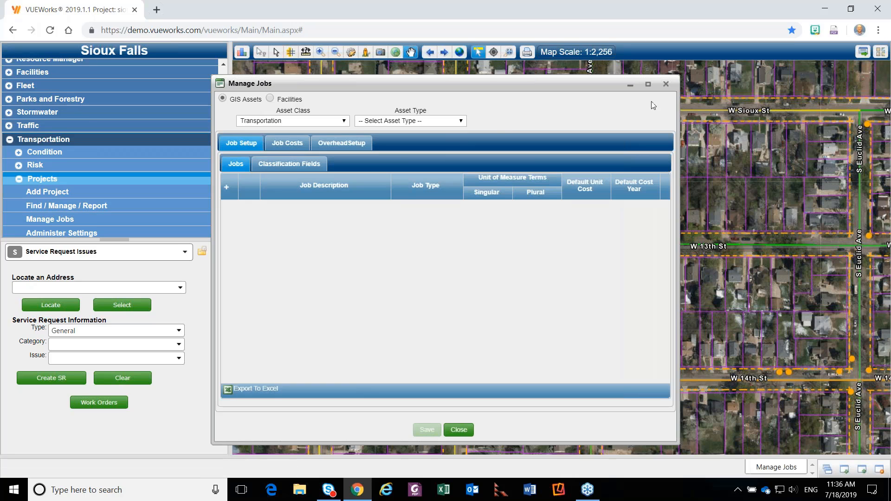
left_click(648, 84)
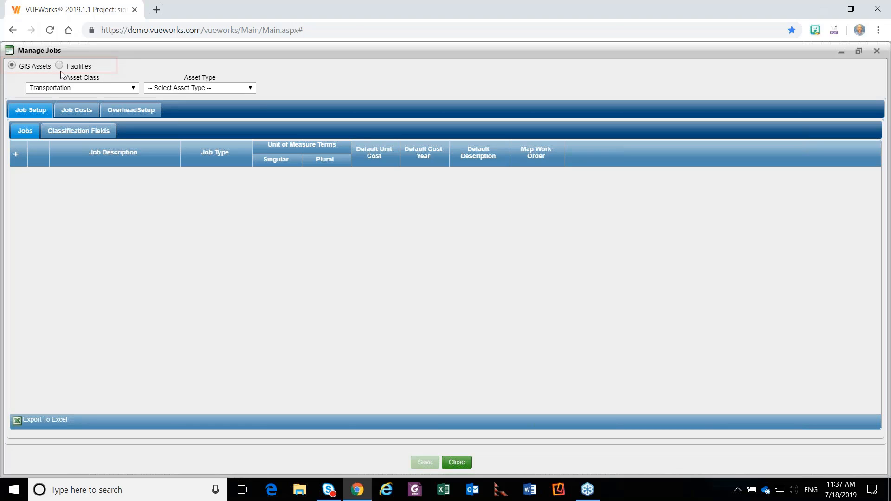
left_click(191, 91)
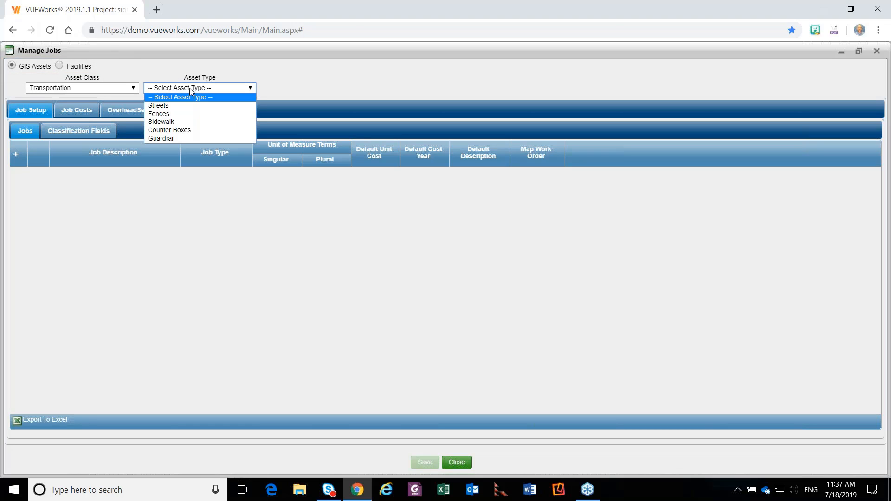
left_click(166, 107)
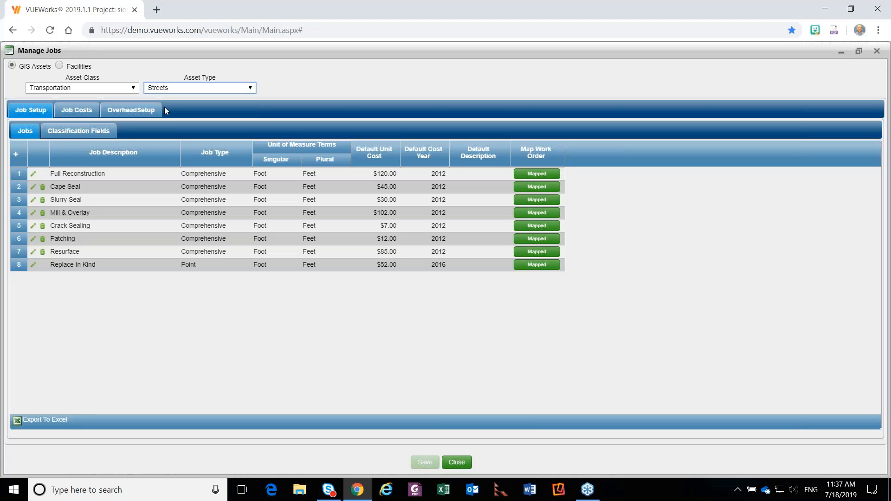
Open the Mill & Overlay job record, try the Point job type, and return it to Comprehensive.
left_click(284, 238)
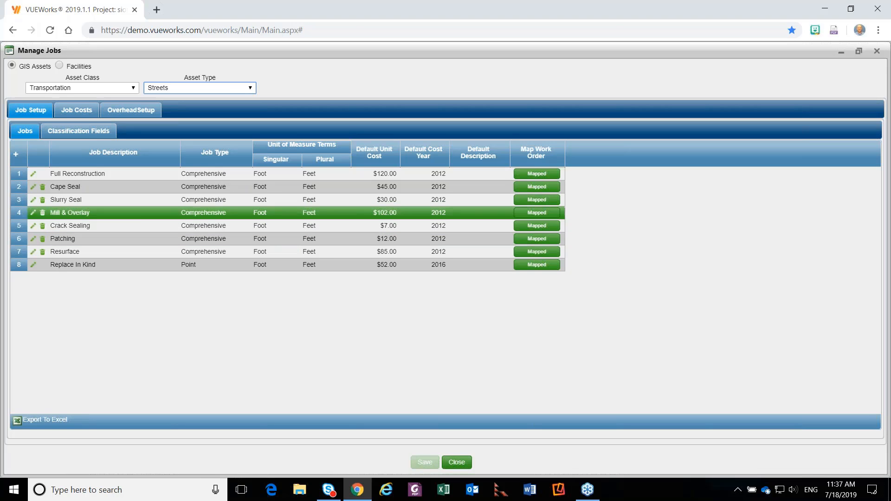
left_click(89, 213)
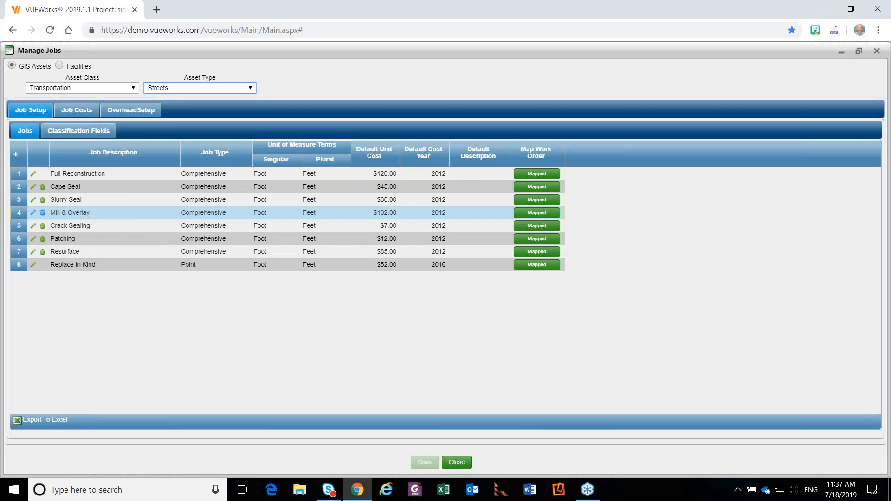
double_click(89, 214)
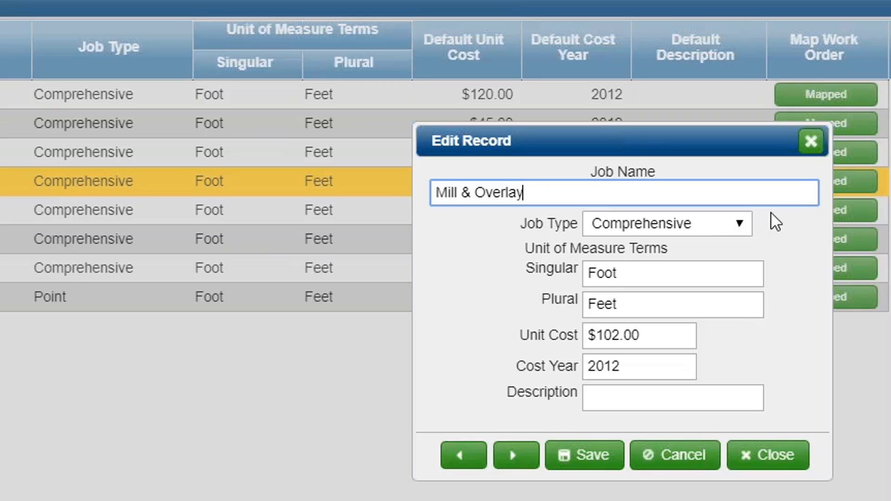
left_click(743, 226)
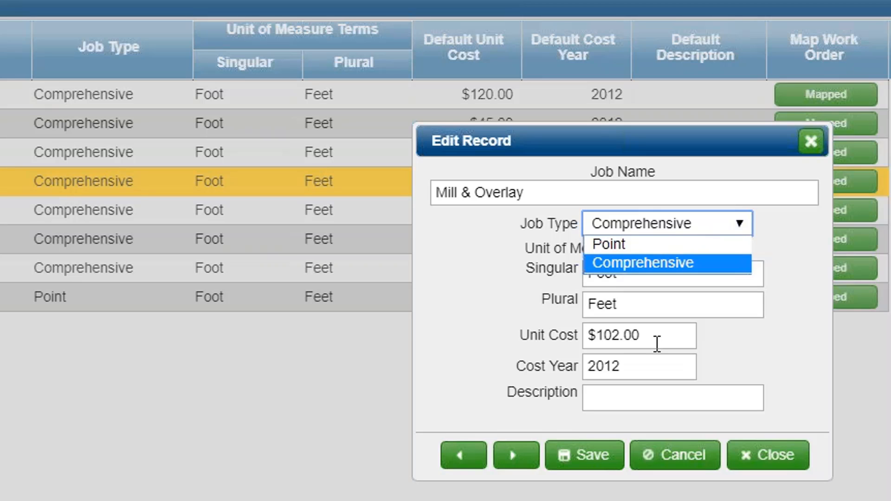
left_click(627, 245)
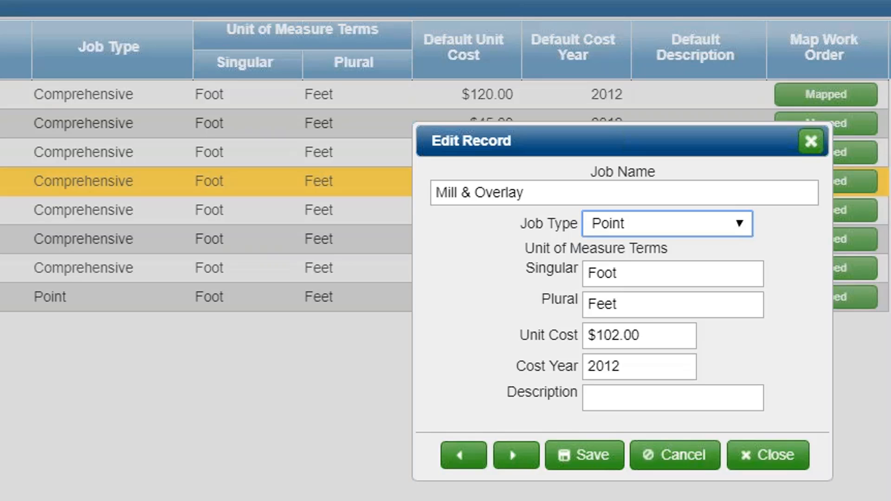
left_click(647, 228)
left_click(652, 266)
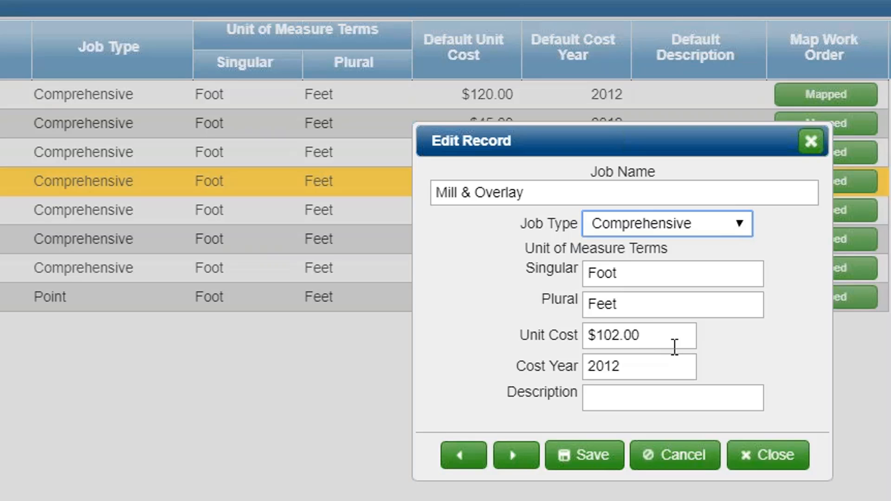
Check the cost year and description fields of the Mill & Overlay job and close the record without saving.
double_click(659, 365)
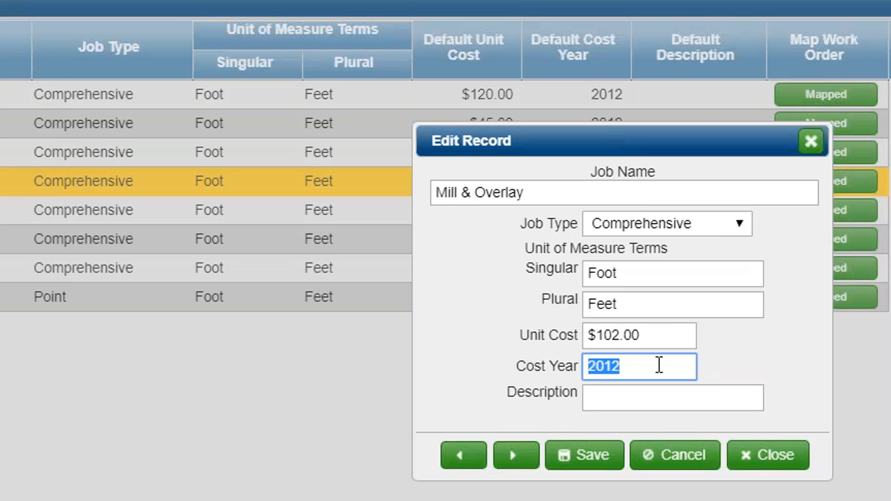
left_click(757, 394)
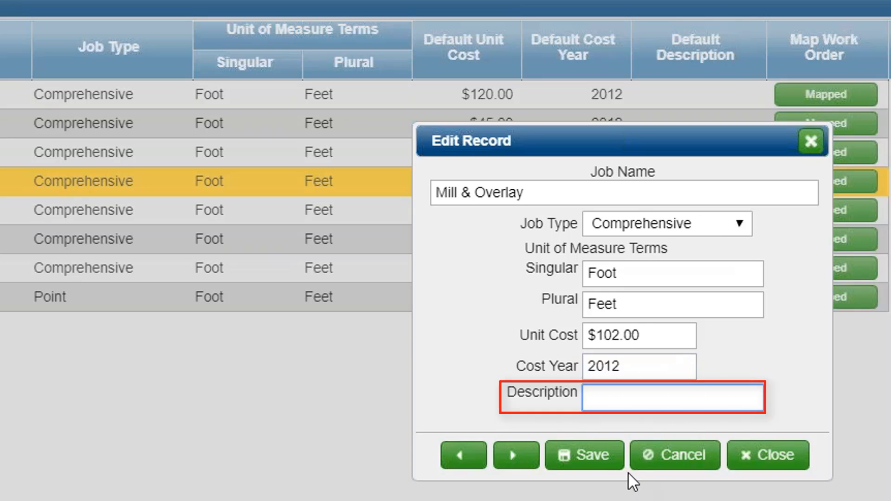
left_click(765, 457)
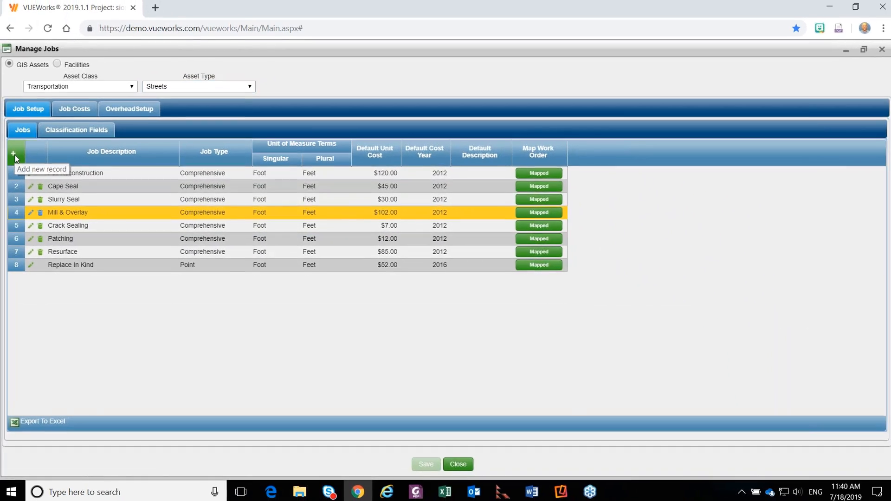
View the blank new job form and the Mill & Overlay work order mapping, closing each without saving.
left_click(14, 154)
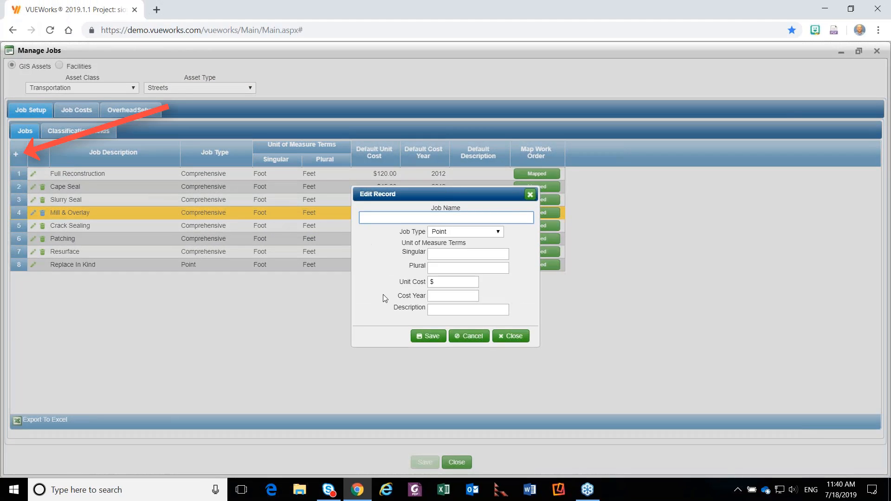
left_click(503, 338)
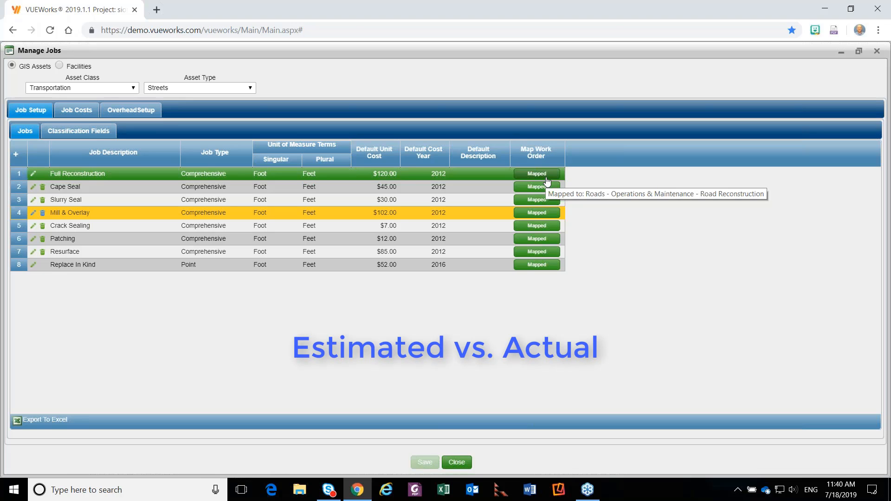
left_click(549, 219)
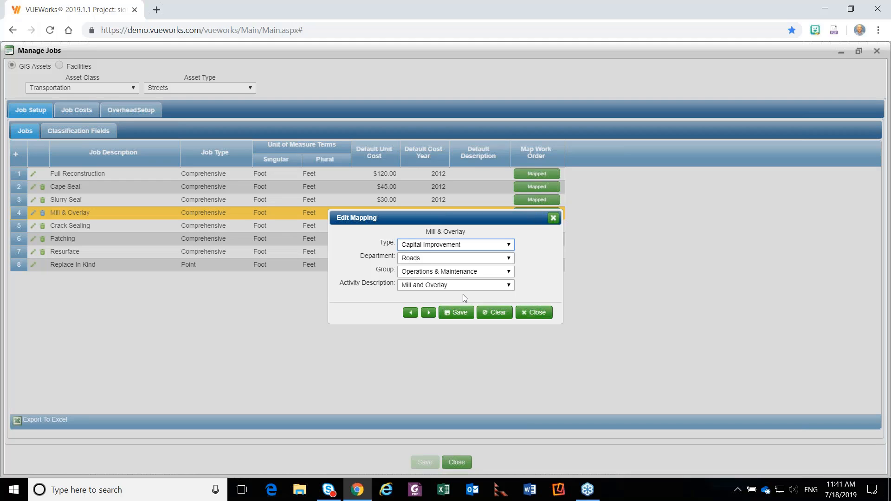
left_click(537, 315)
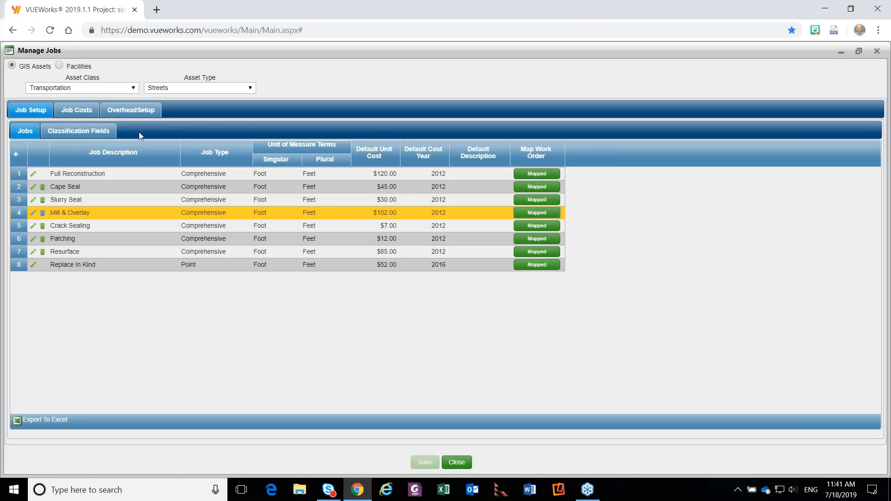
Show the Streets layer's classification fields, examine the fields available for Quantity, and close the record without saving.
left_click(76, 132)
left_click(35, 155)
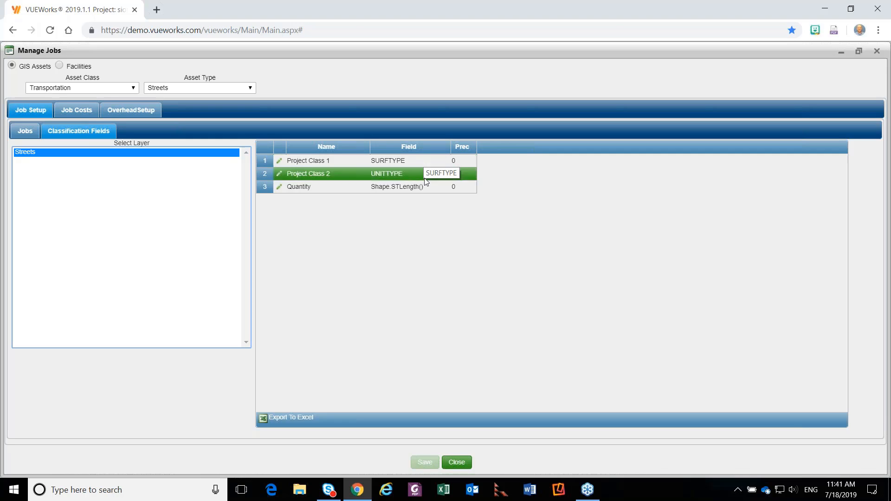
left_click(395, 186)
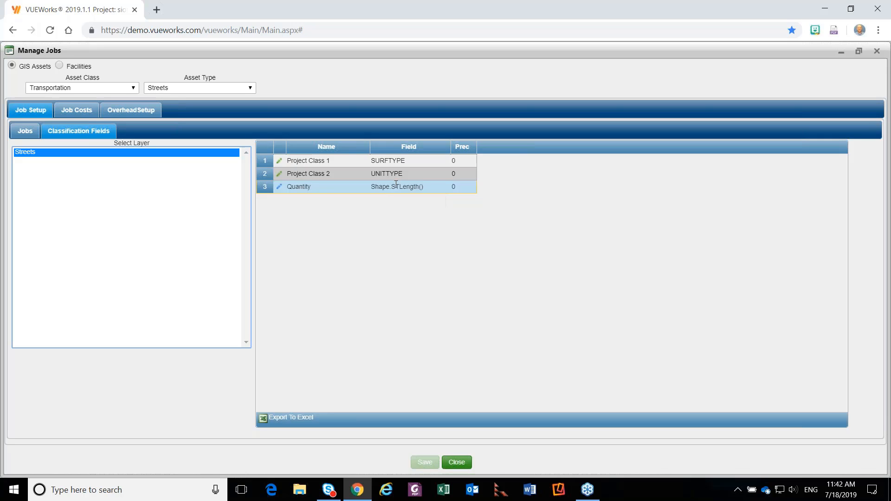
double_click(396, 185)
left_click(438, 255)
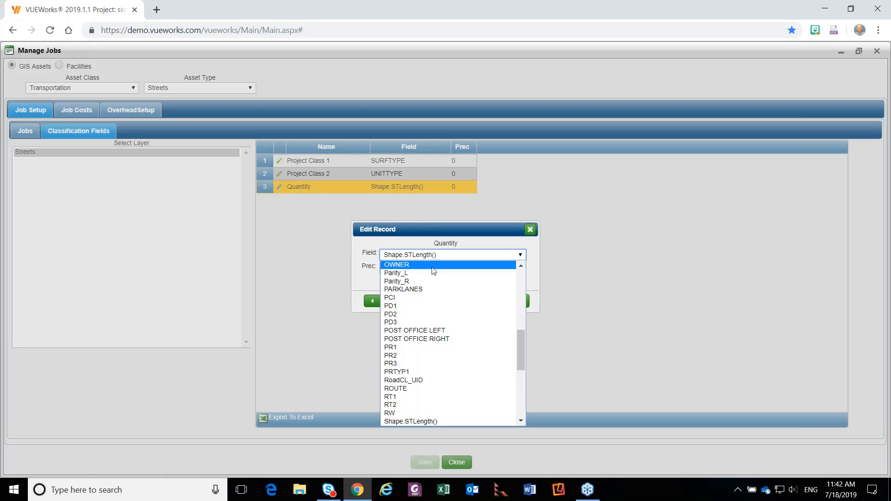
scroll(433, 278, "up", 8)
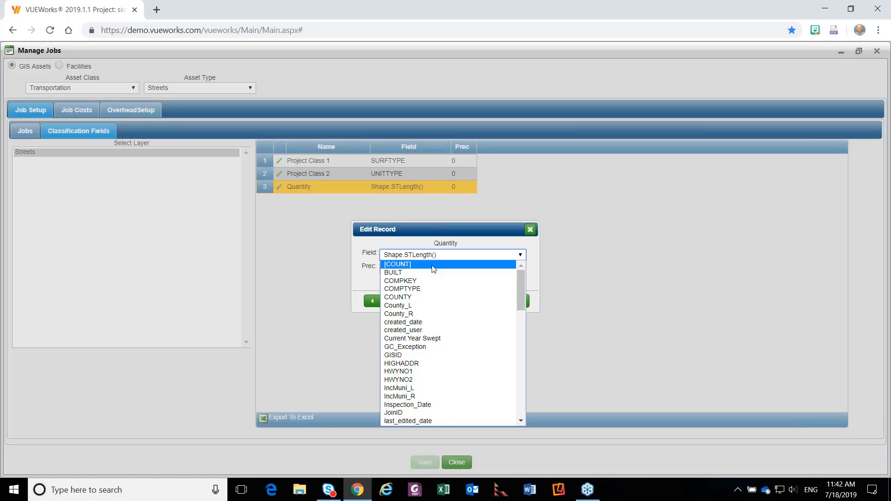
left_click(634, 257)
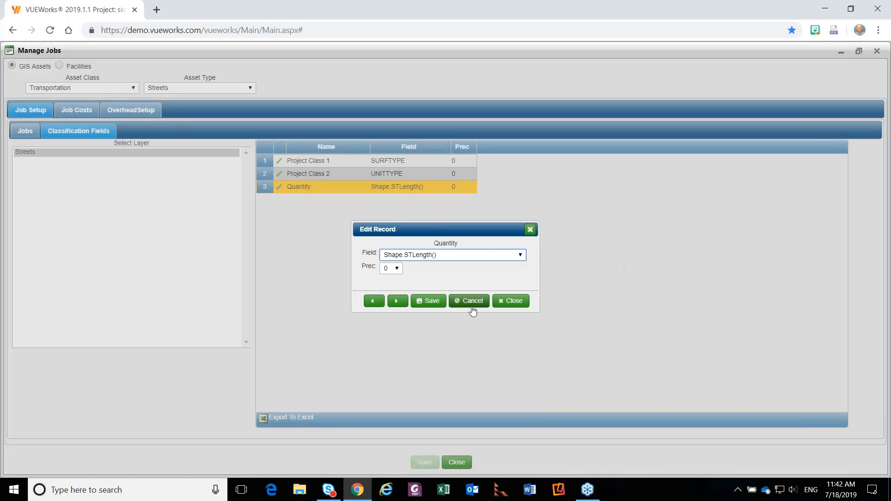
left_click(512, 301)
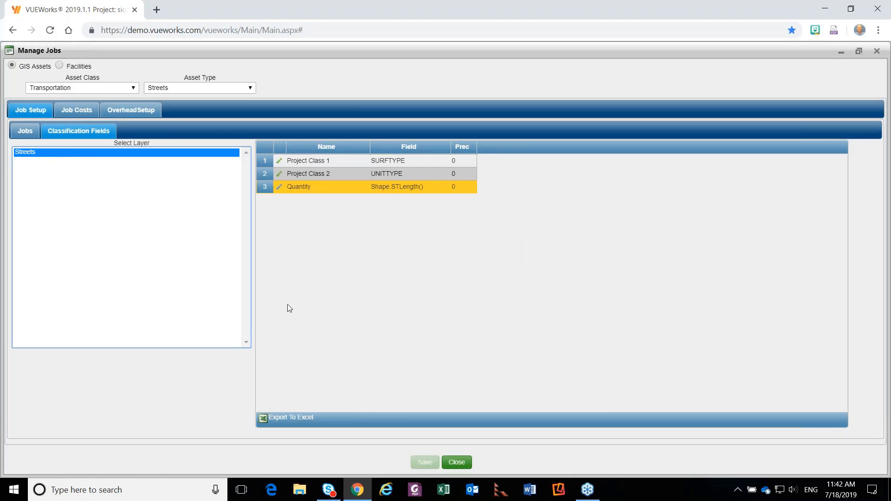
Set the COBBLESTONE unit cost of the Mill & Overlay job to $150 and save the record.
left_click(77, 110)
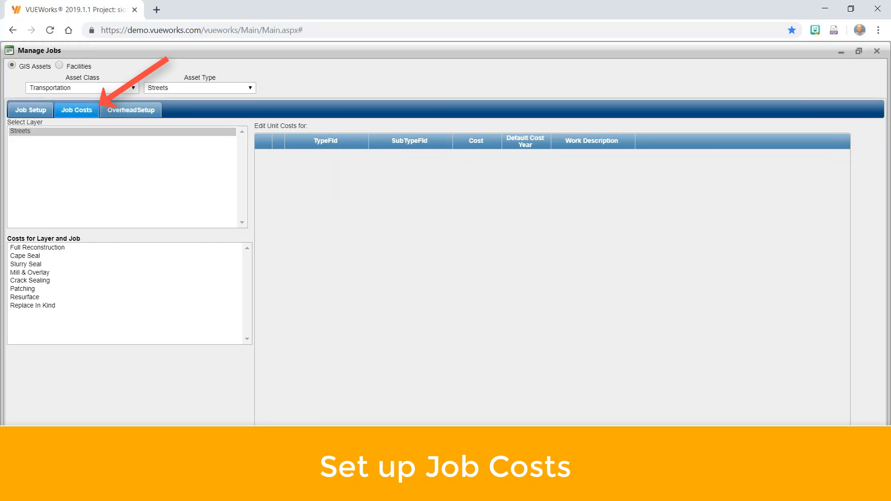
left_click(37, 274)
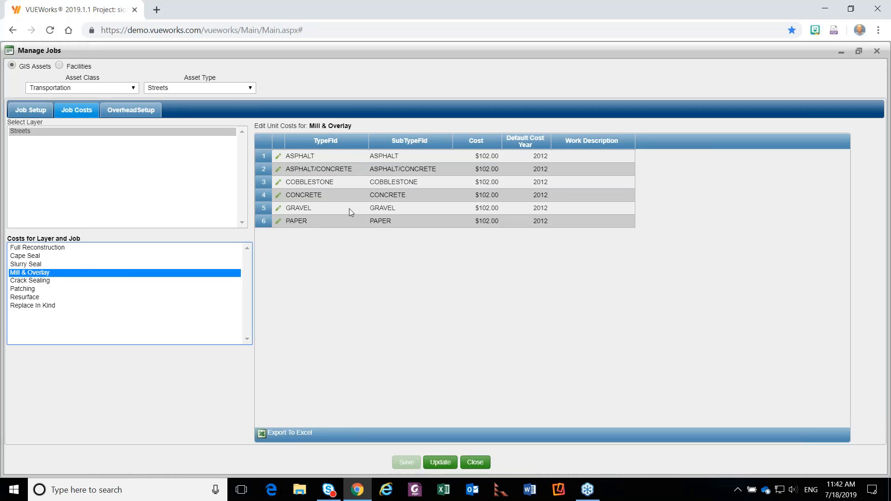
left_click(385, 169)
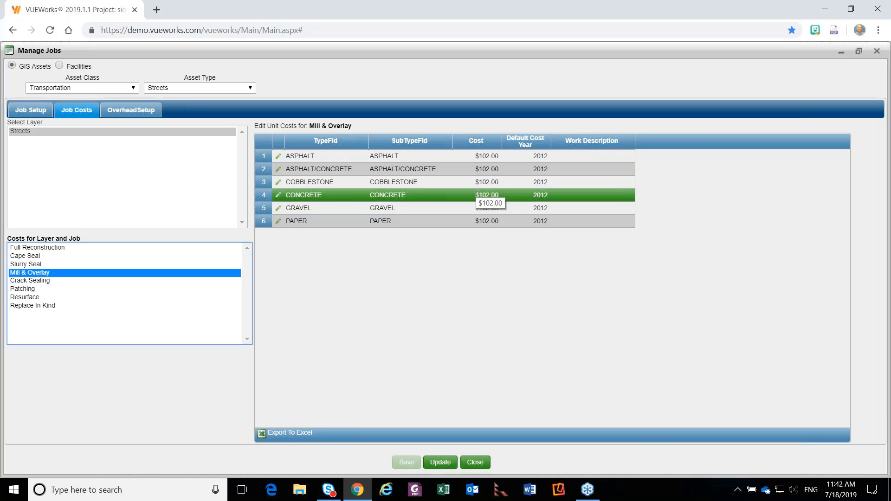
left_click(278, 182)
left_click_drag(457, 263, 423, 258)
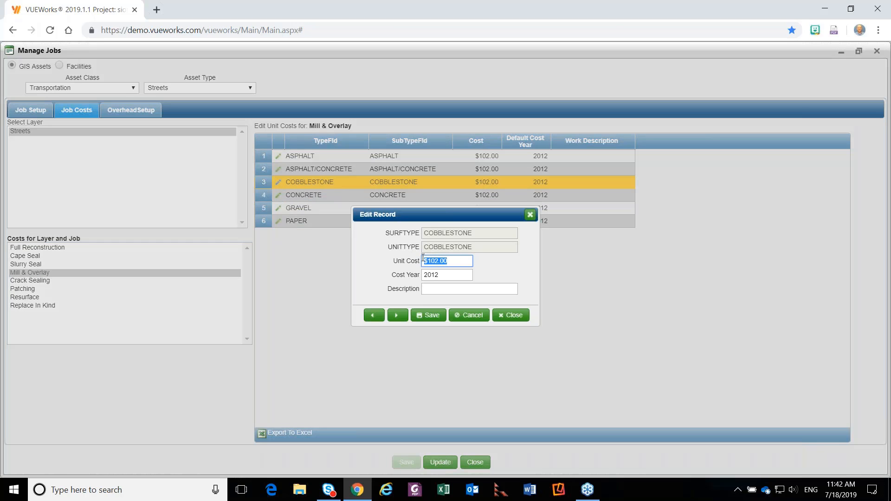
type("$150")
left_click(433, 317)
left_click(504, 319)
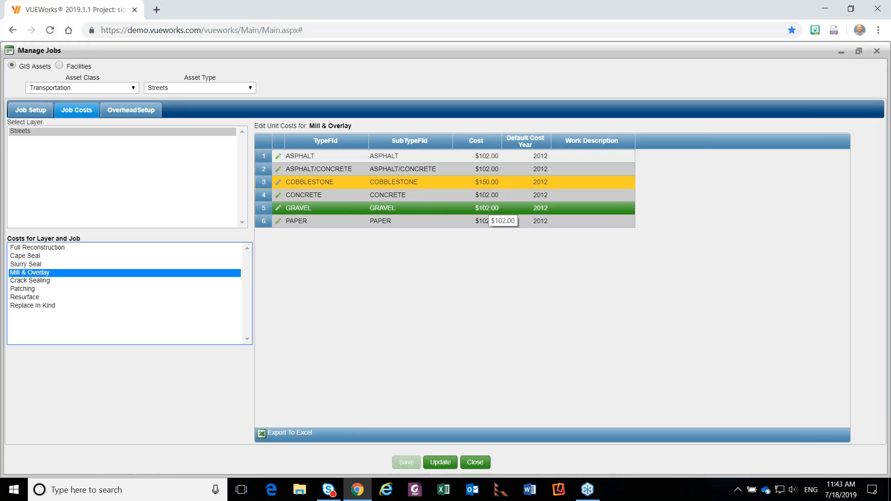
Update the Mill & Overlay costs from defaults, including Unit Cost, Cost Year, Work Description and Synchronize with Attributes.
left_click(441, 462)
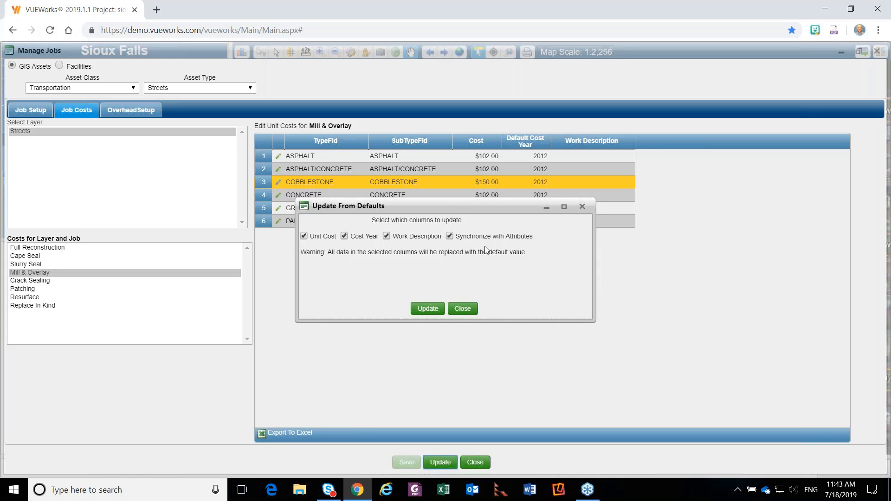
left_click(427, 309)
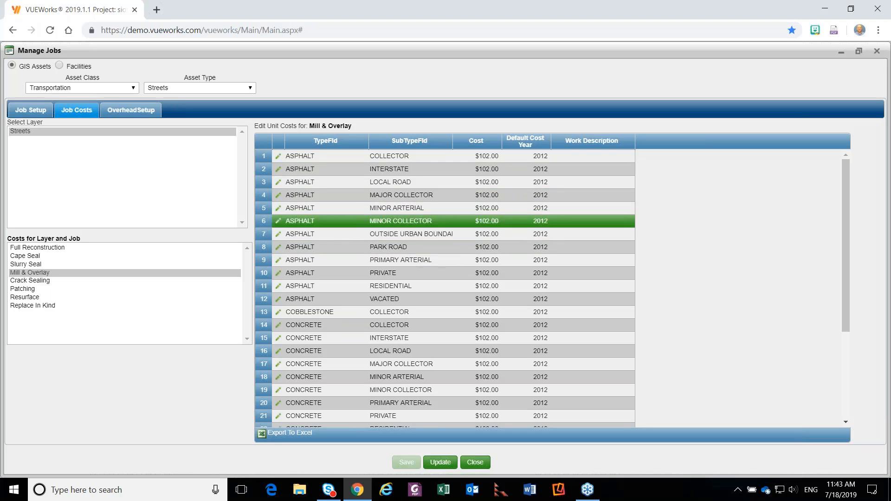
scroll(438, 278, "down", 3)
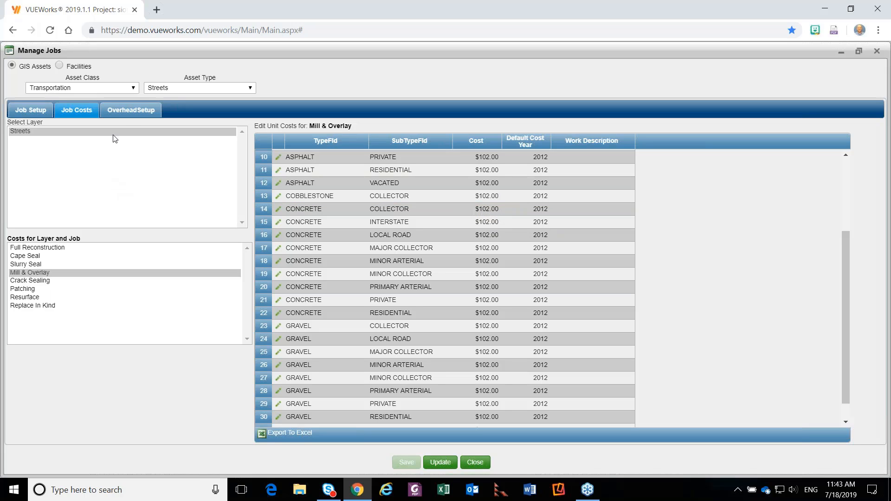
Show the Streets overhead setup, examine the Mobilization record's cost type options, and close the record and the job manager without saving.
left_click(129, 116)
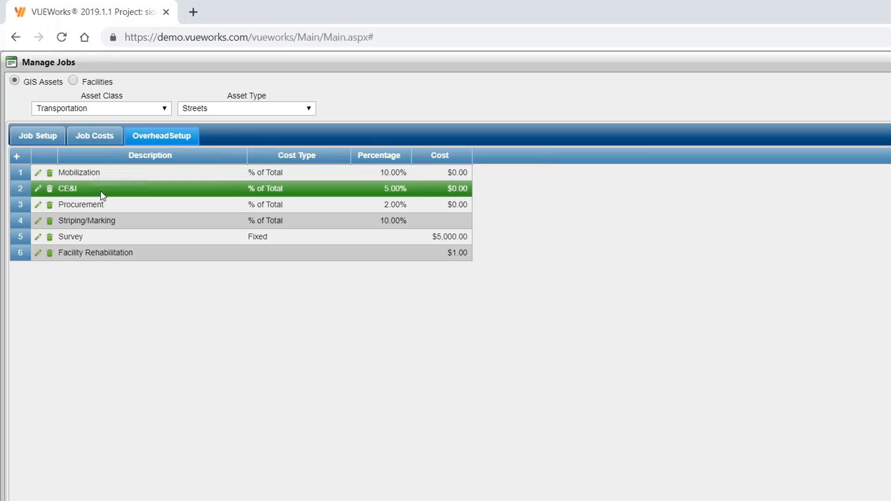
double_click(109, 177)
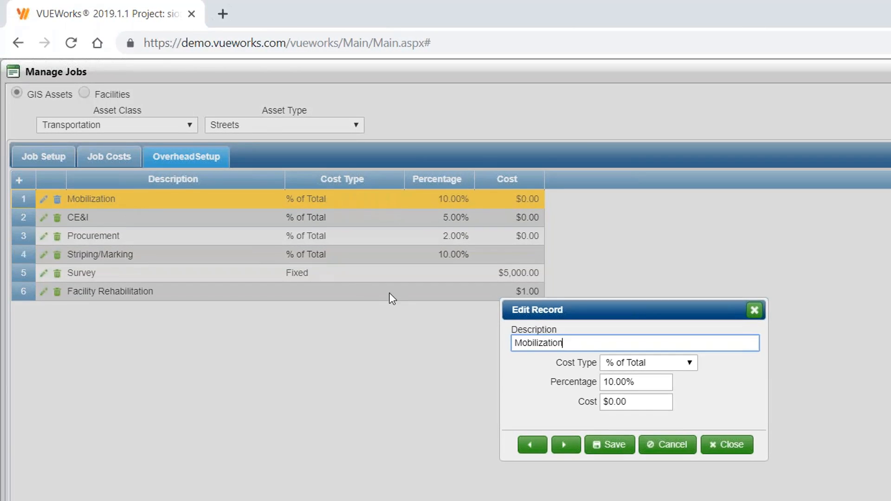
left_click(691, 363)
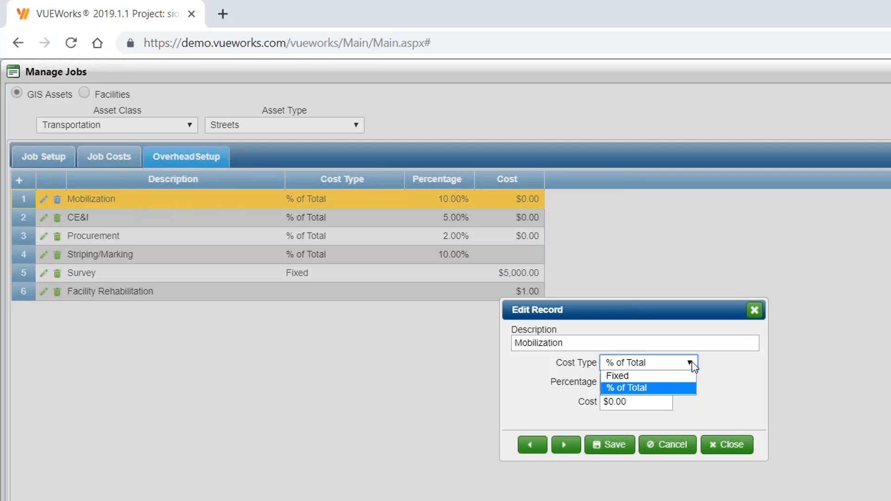
left_click(726, 452)
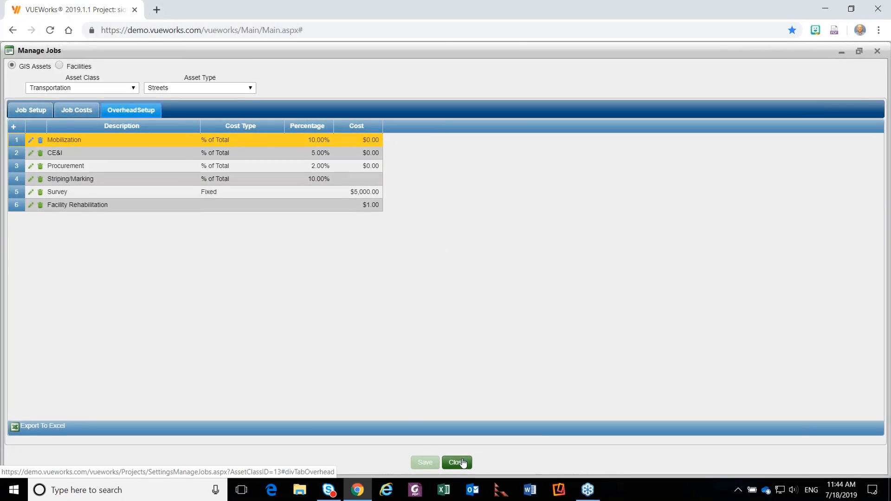
left_click(457, 463)
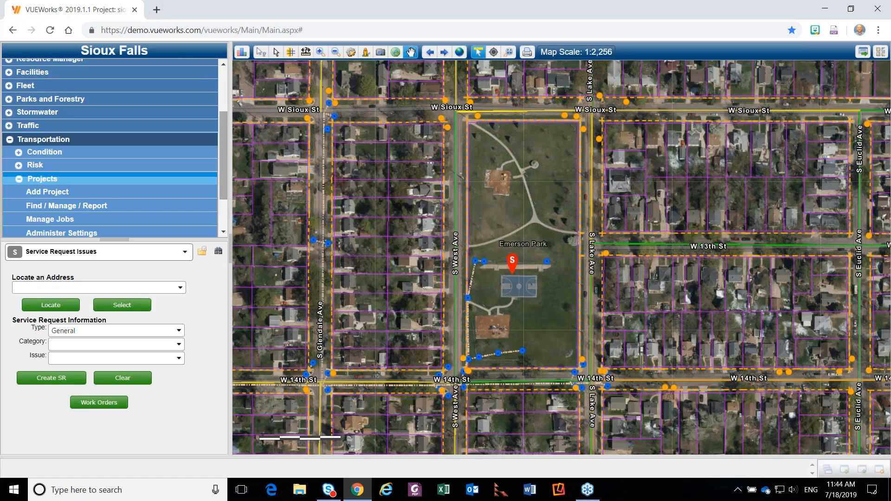
Find the 2020 Paving Project in the Transportation project list and view its maximized form with the estimated cost summary and details.
left_click(101, 207)
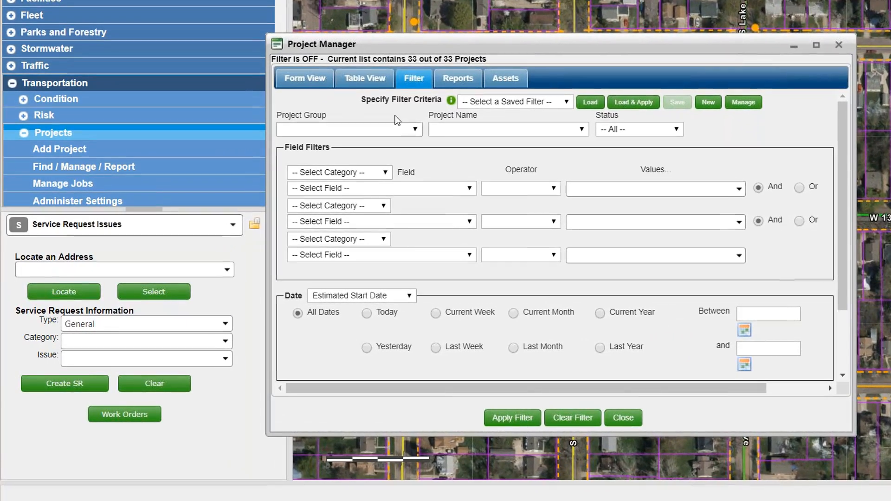
left_click(350, 89)
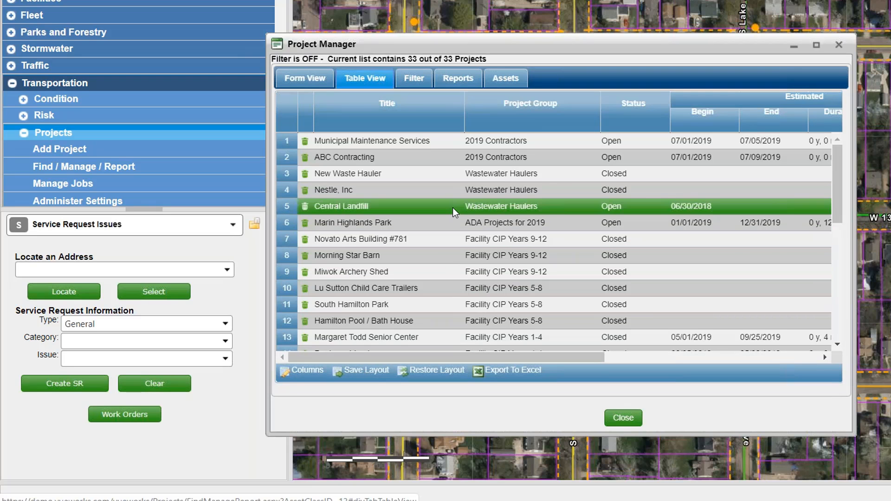
scroll(452, 207, "down", 3)
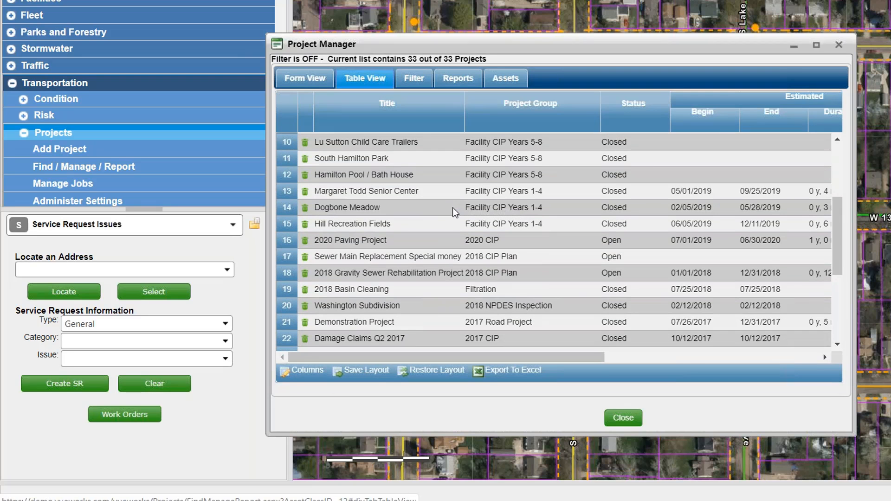
left_click(375, 241)
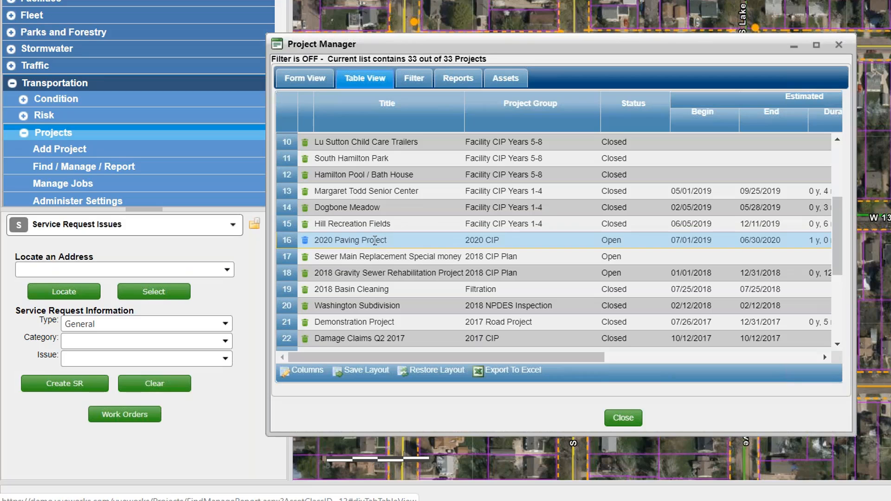
left_click(305, 78)
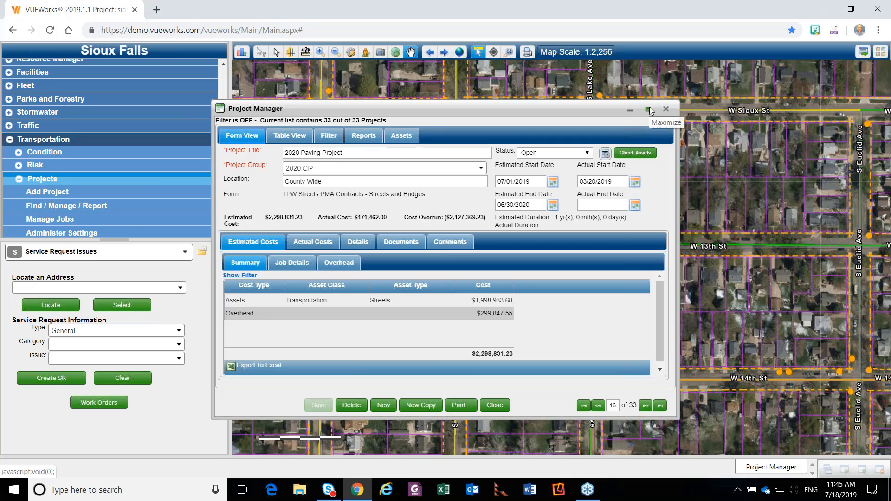
left_click(649, 109)
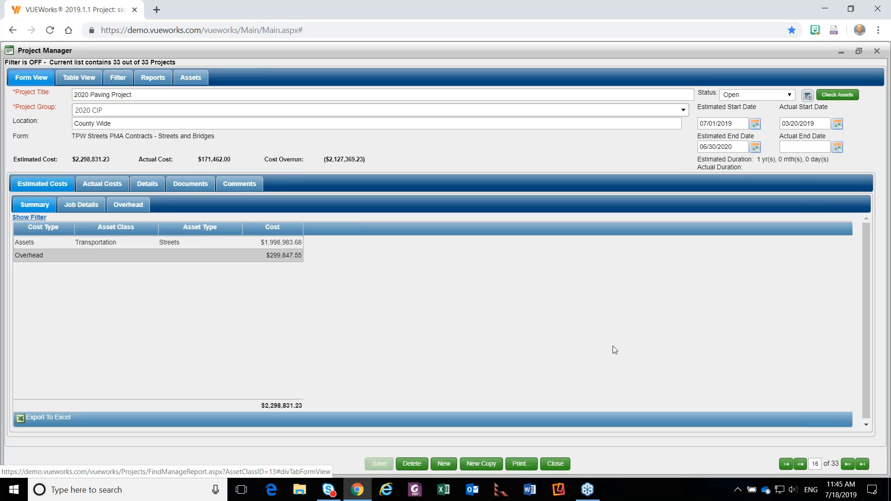
left_click(148, 187)
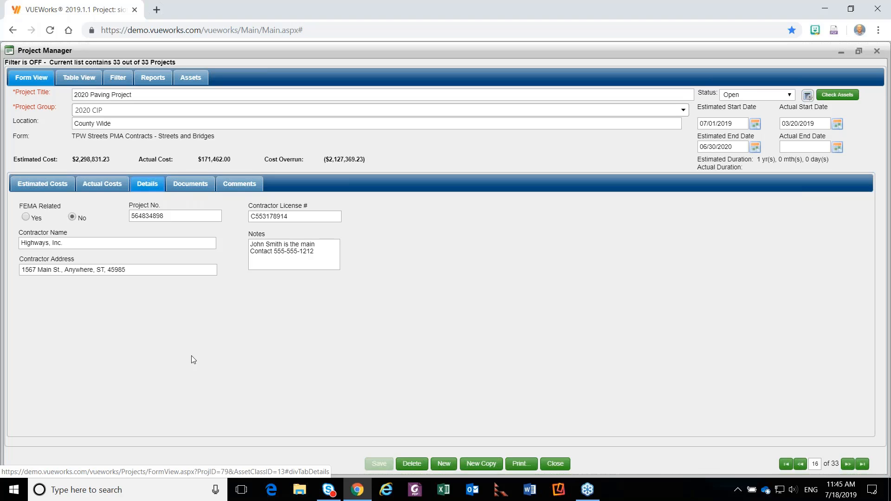
View the details of the Municipal Maintenance Services project from the project list, and minimize the Project Manager.
left_click(90, 82)
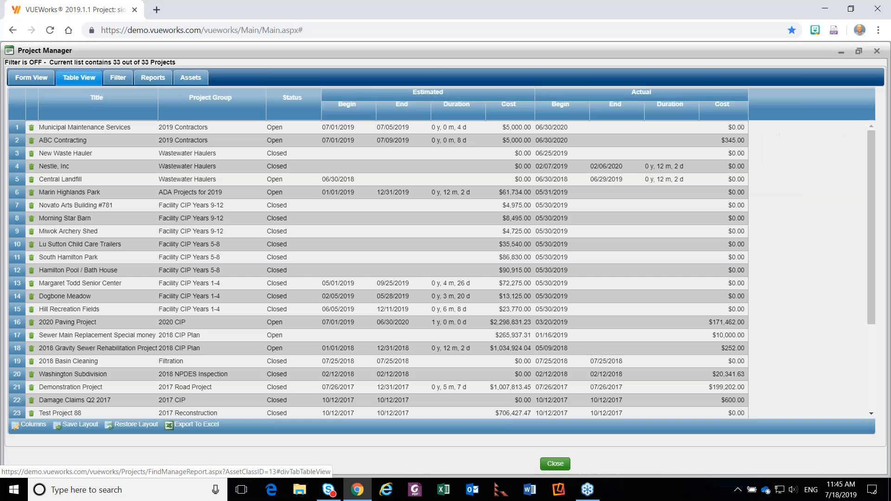
left_click(109, 123)
left_click(50, 82)
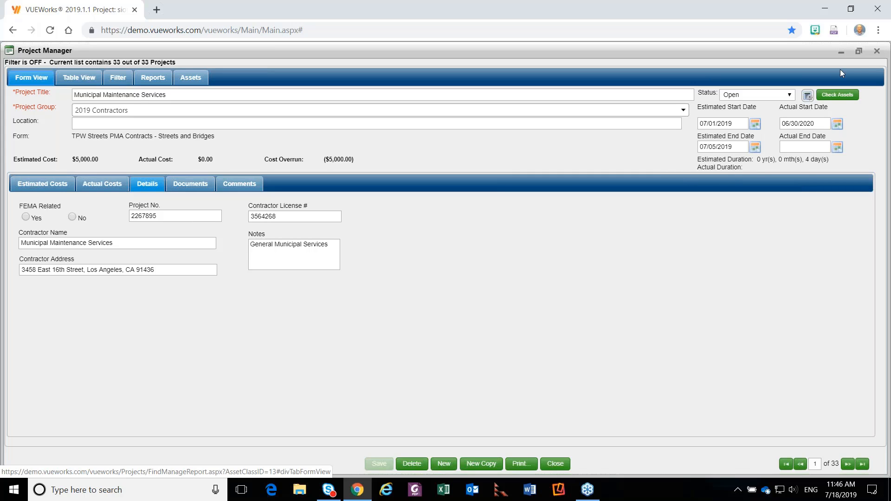
left_click(842, 52)
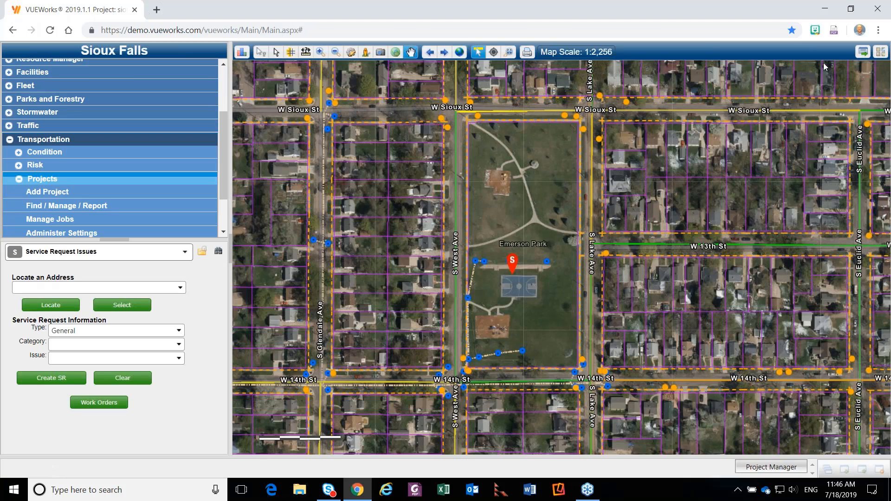
Show the form layouts in the maximized Transportation project settings, preview the VUEWorks Default form, and close the preview.
left_click(95, 237)
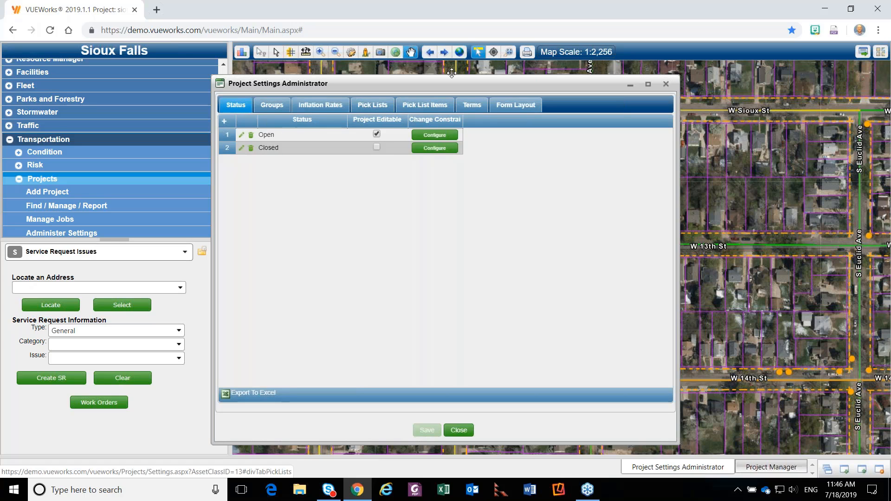
left_click(648, 84)
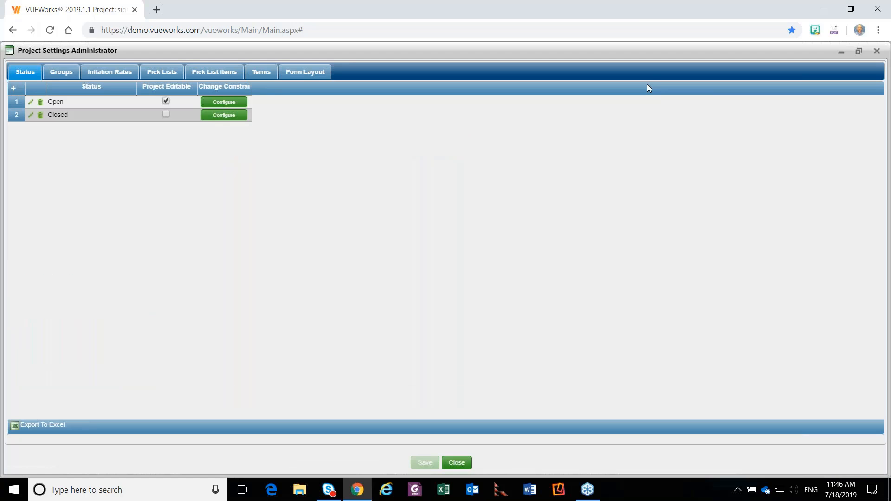
left_click(308, 75)
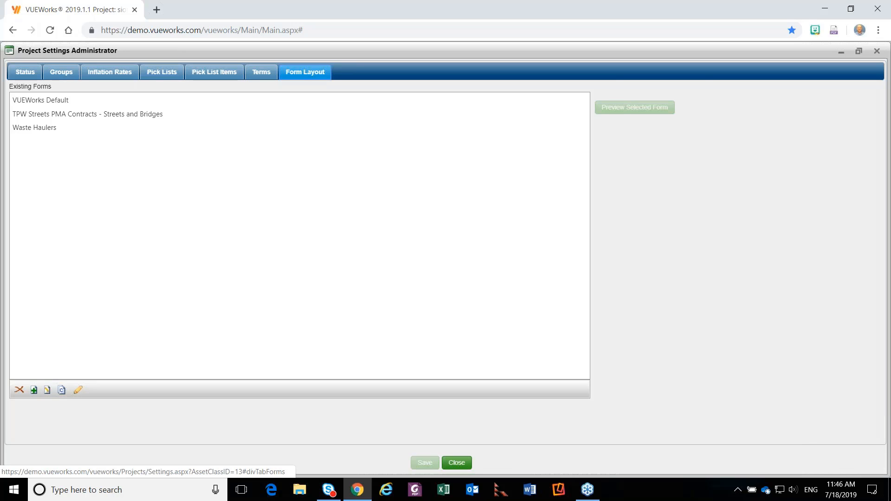
left_click(29, 105)
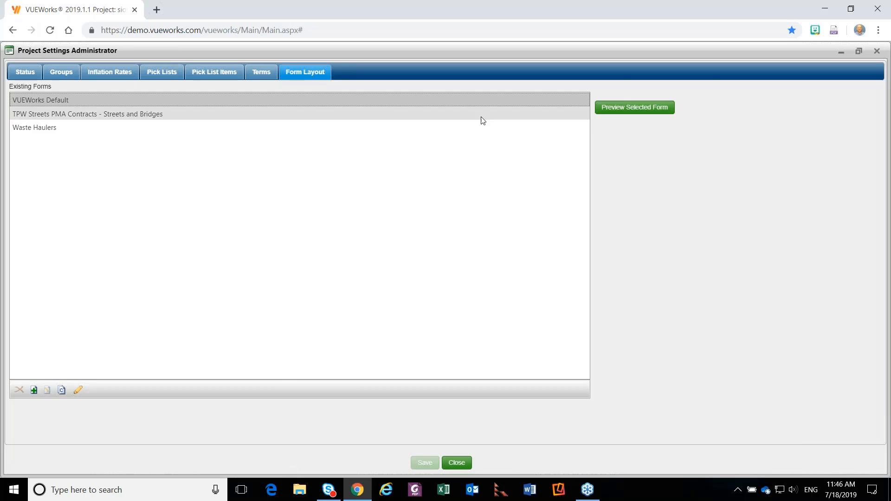
left_click(651, 108)
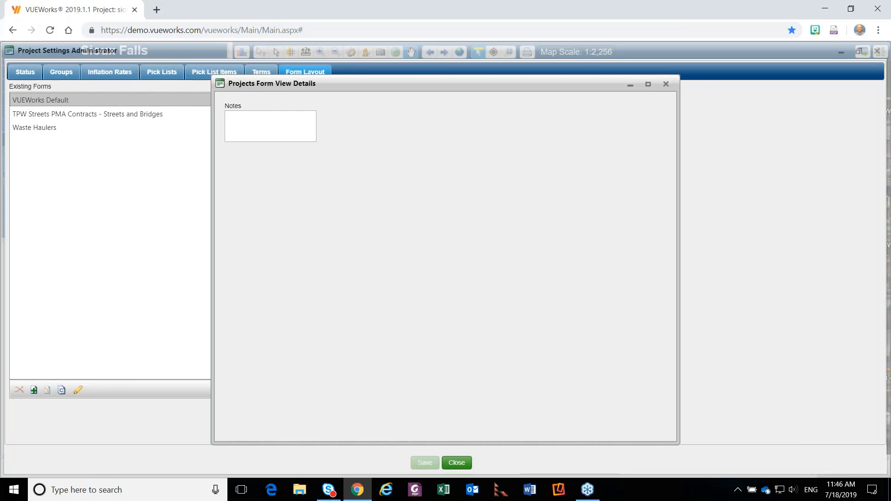
left_click(666, 86)
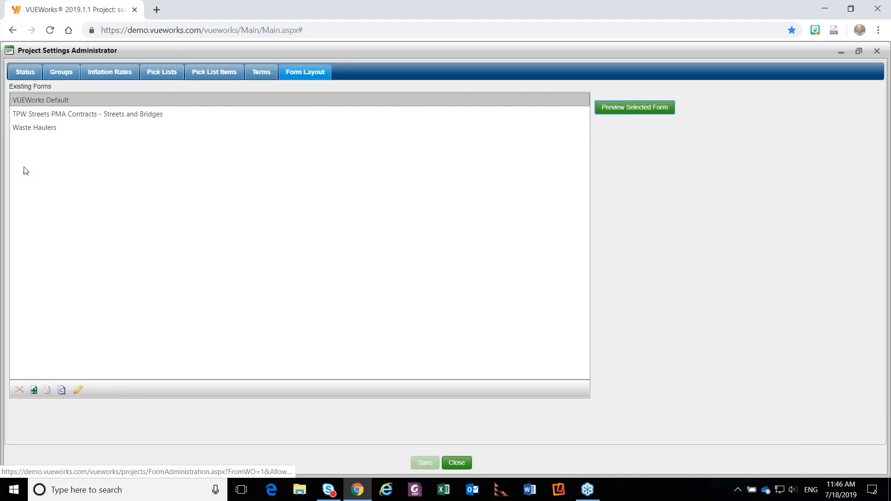
Preview the TPW Streets PMA Contracts - Streets and Bridges form and the Waste Haulers form, closing each preview.
left_click(52, 115)
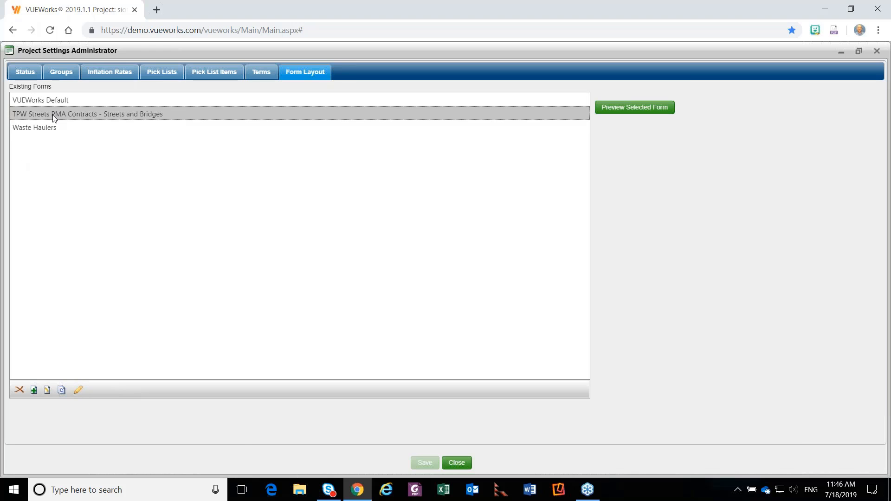
left_click(619, 112)
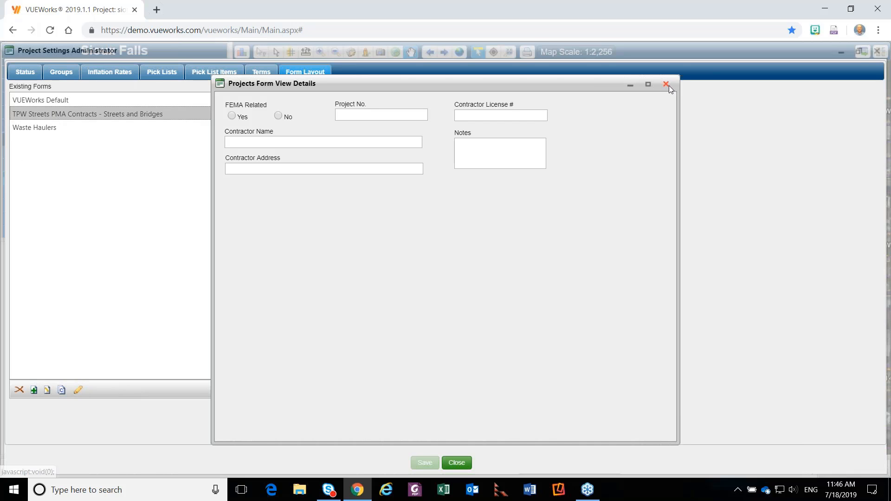
left_click(667, 84)
left_click(235, 129)
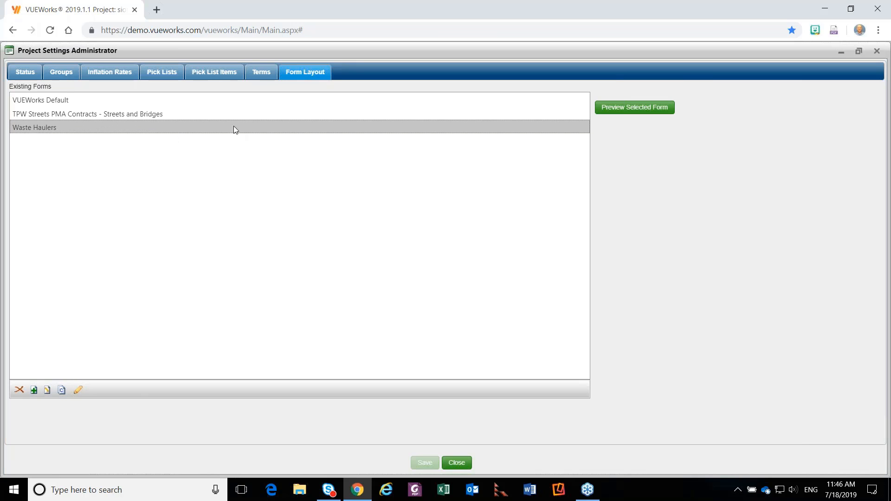
left_click(650, 111)
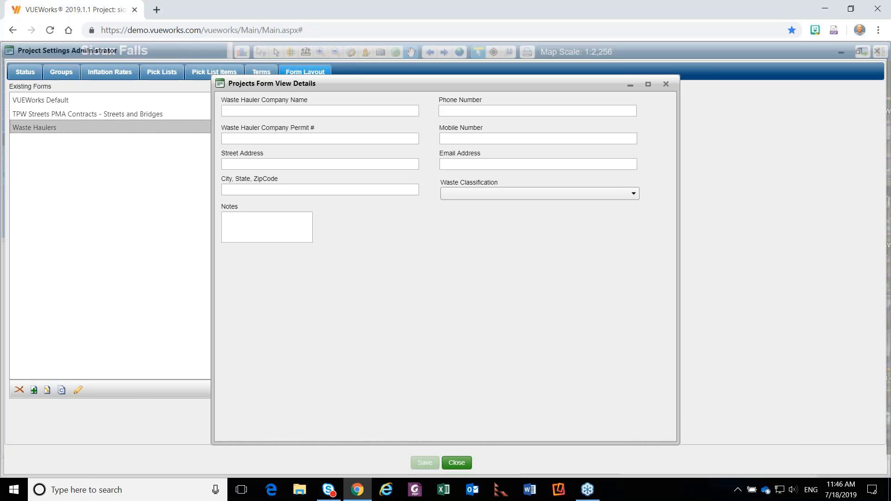
left_click(664, 84)
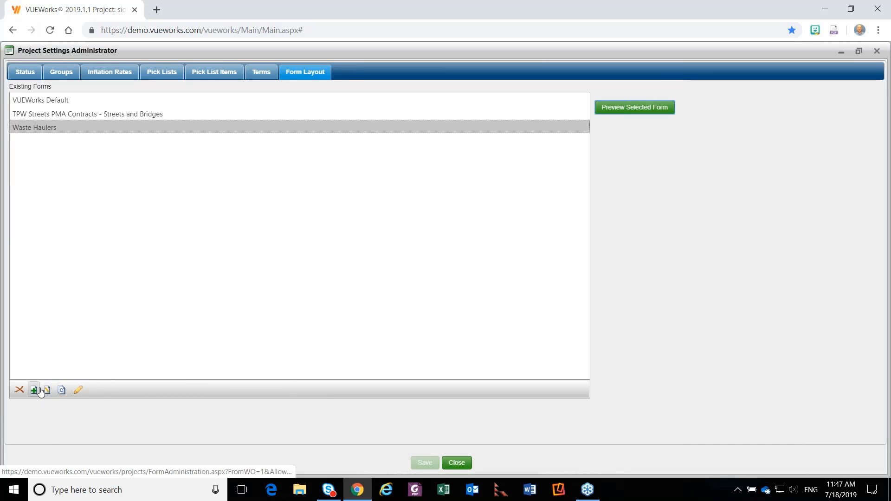
Open the Waste Haulers form layout's field editor and examine the Email Address, Project No. and FEMA Related field definitions.
left_click(78, 391)
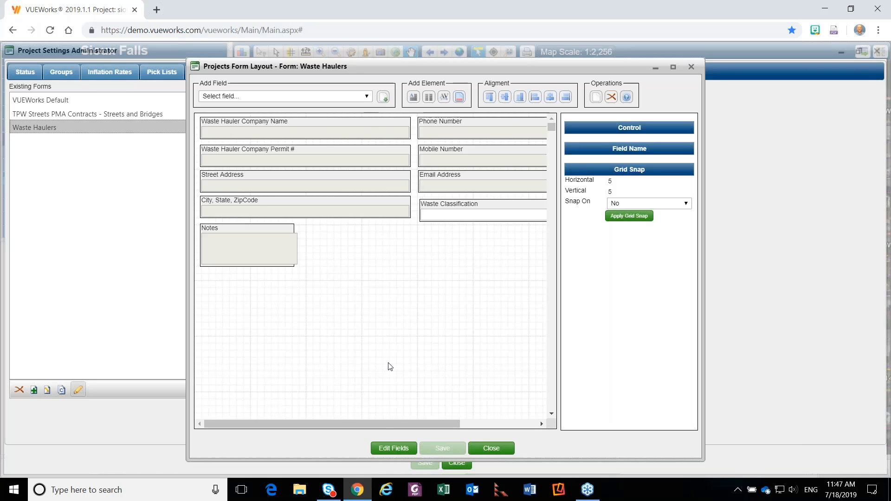
left_click(394, 448)
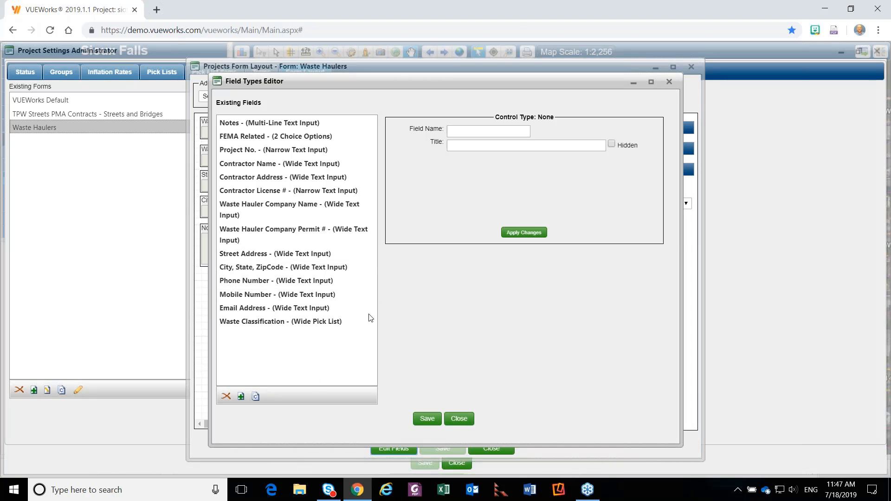
left_click(270, 310)
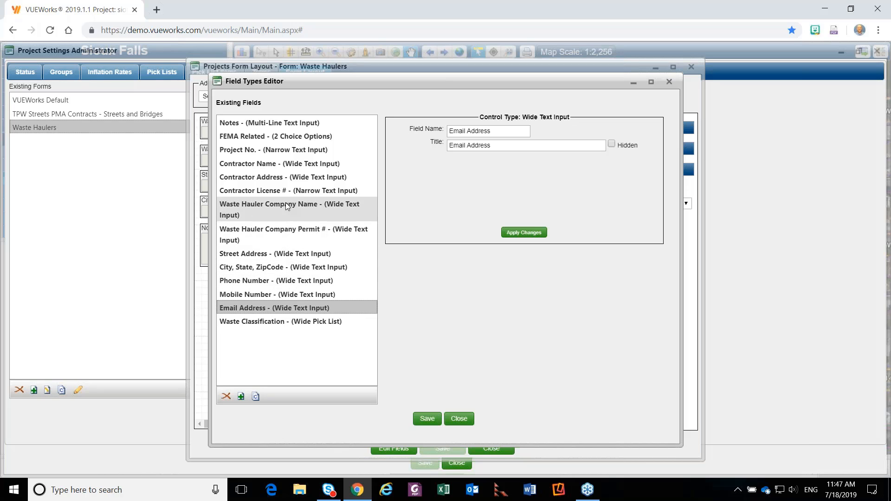
left_click(282, 152)
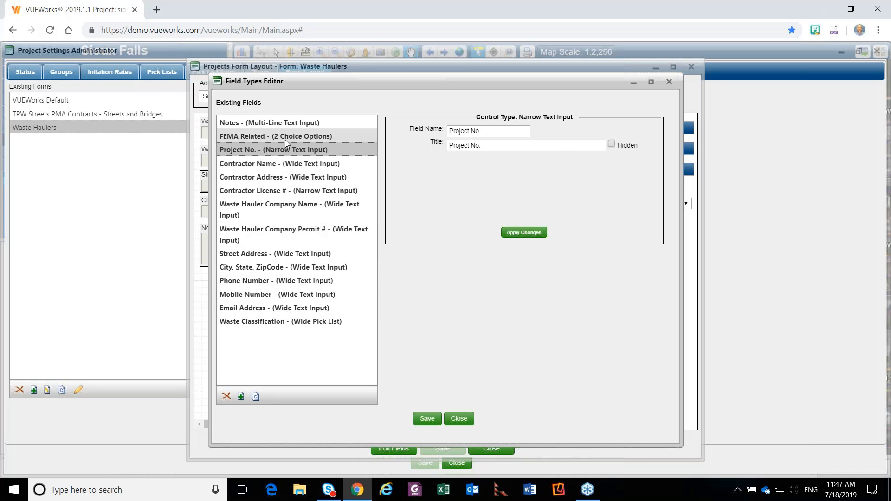
left_click(285, 138)
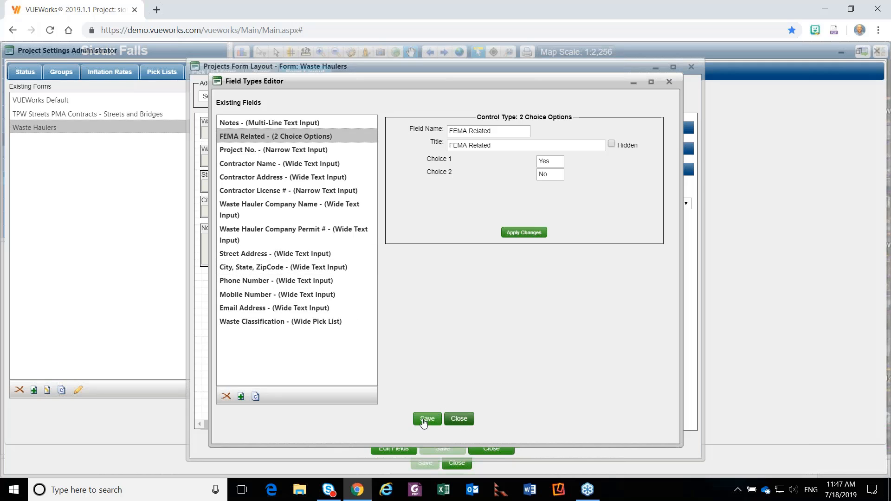
Add a new field named Date with the Date Selector control type and save it.
left_click(241, 396)
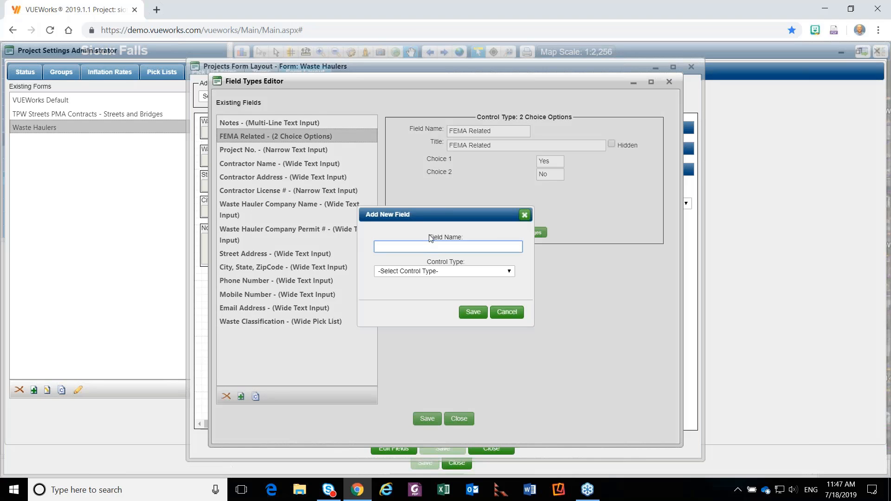
left_click(422, 273)
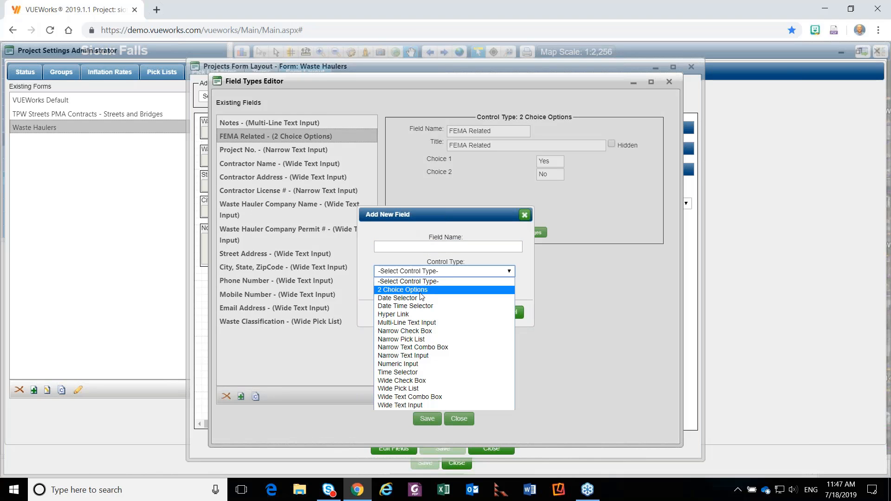
left_click(437, 245)
type("Date")
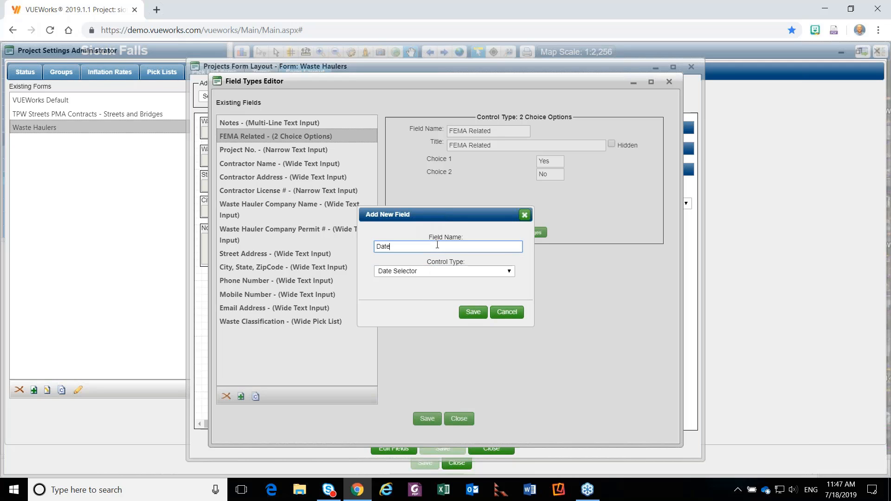
left_click(473, 317)
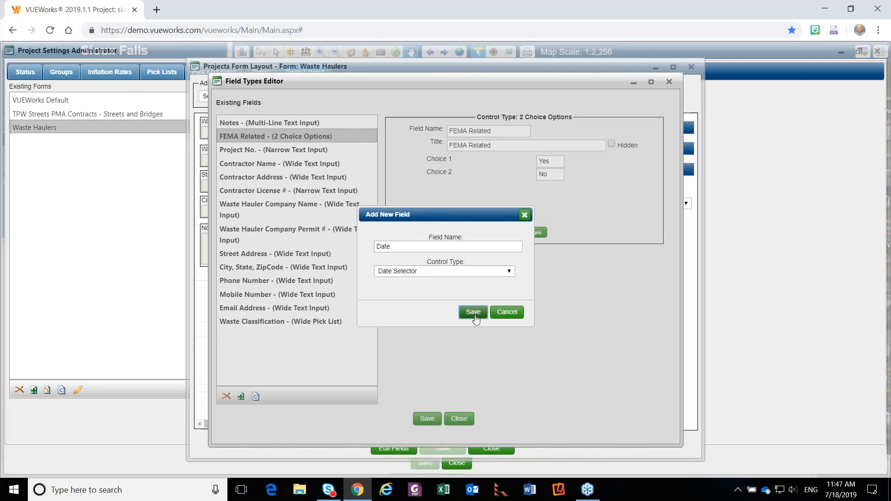
Dismiss the new-field entry, reopen the field editor to refresh the existing fields, and return to the Waste Haulers form layout.
left_click(507, 312)
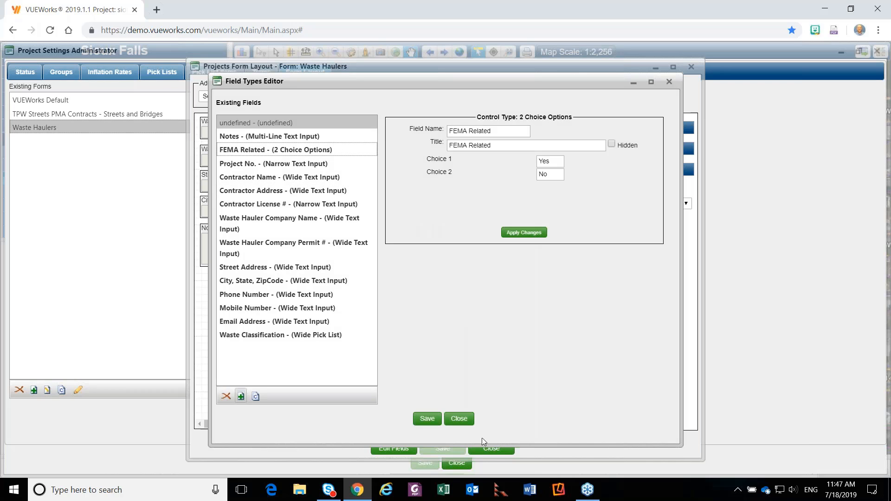
left_click(460, 420)
left_click(389, 449)
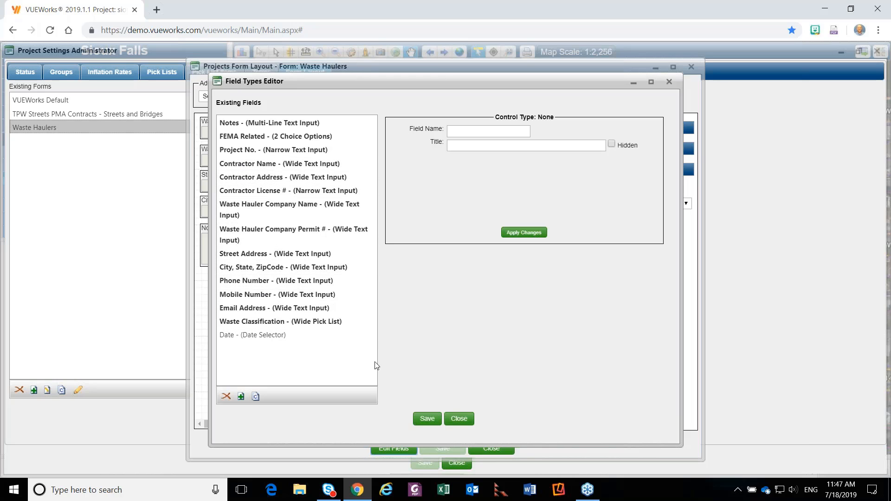
left_click(459, 425)
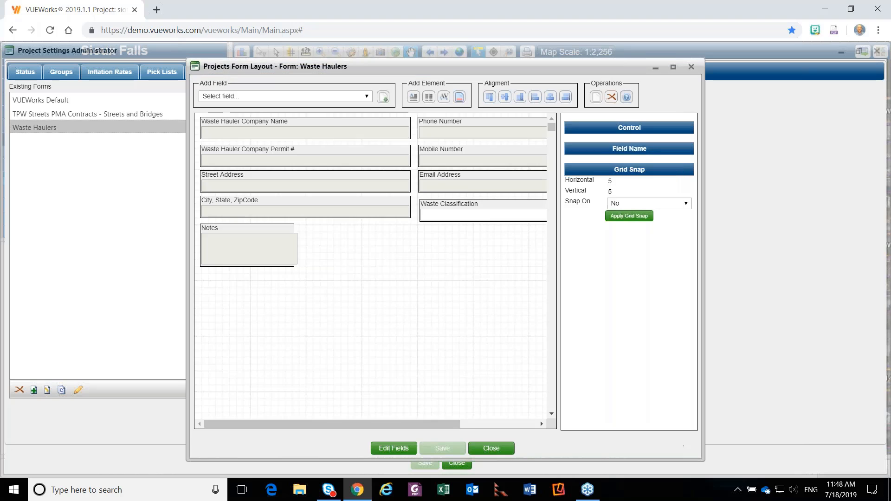
Place the Date field on the Waste Haulers form layout, just to the right of the Notes field.
left_click(367, 97)
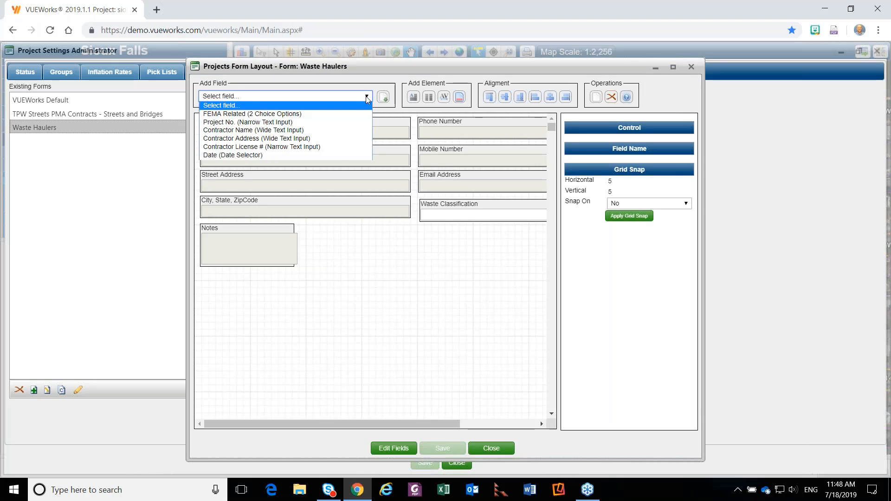
left_click(296, 155)
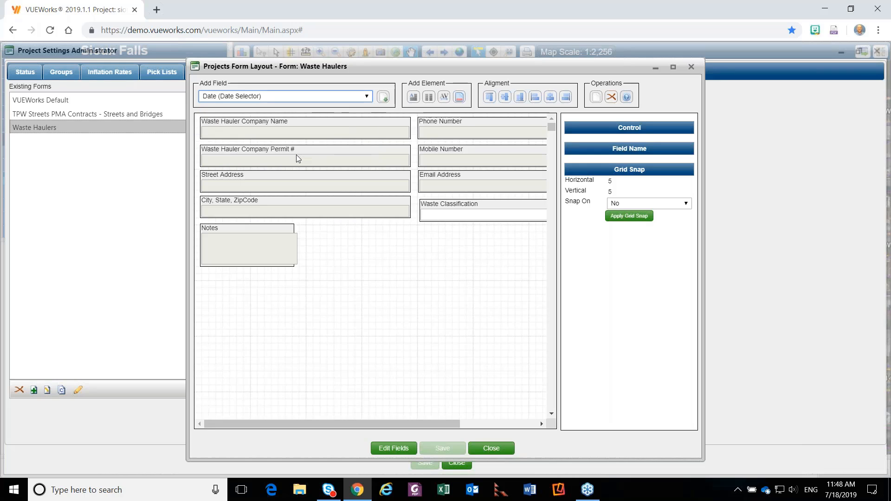
left_click(383, 97)
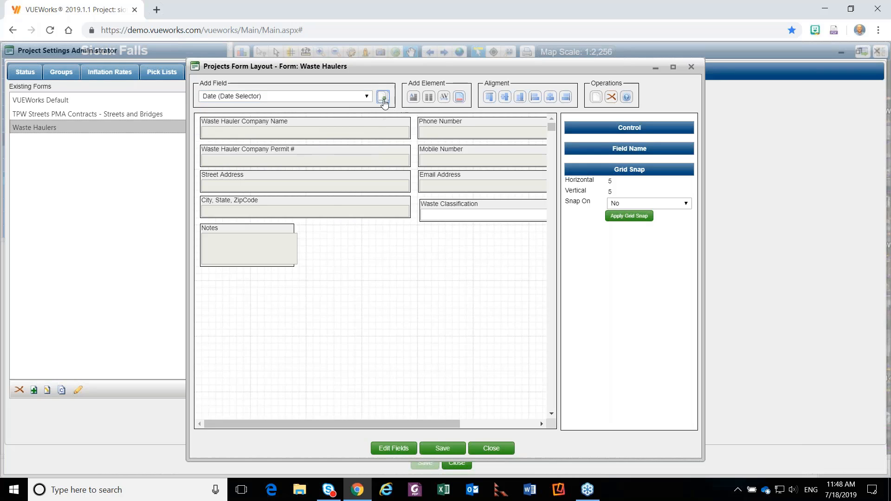
left_click(307, 227)
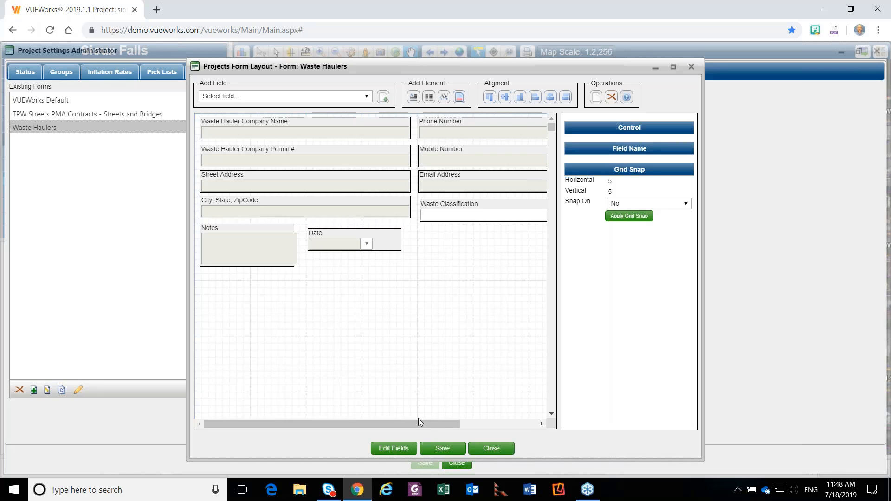
Close the Waste Haulers form layout without saving its changes.
left_click(496, 449)
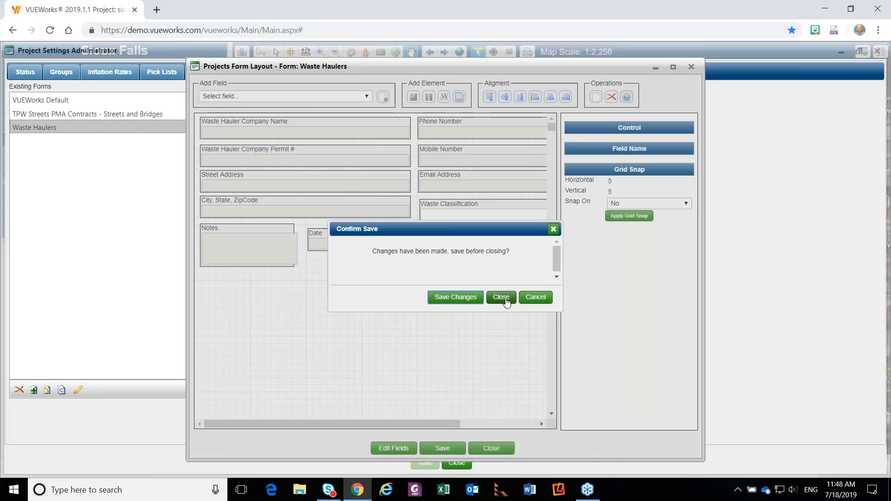
left_click(533, 299)
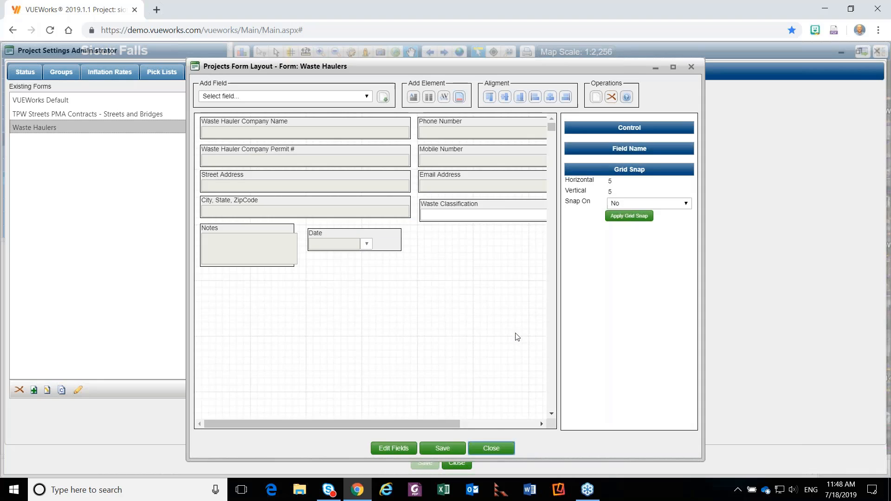
left_click(487, 457)
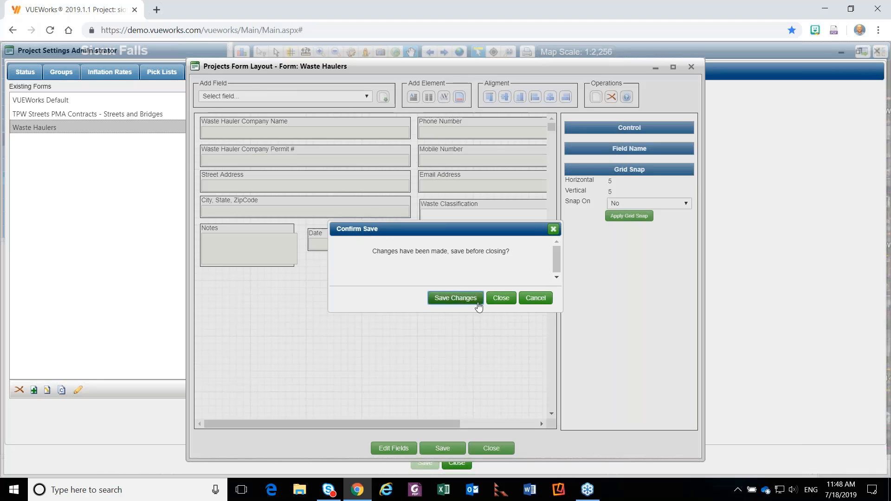
left_click(499, 299)
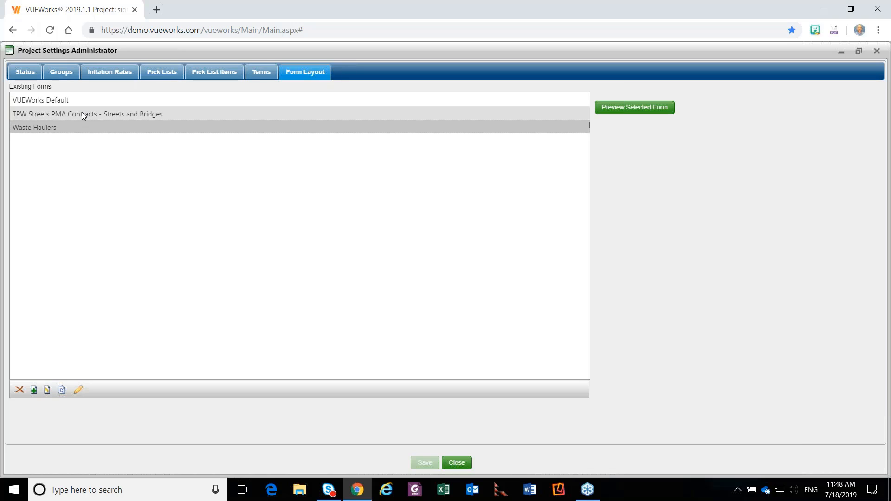
Show the project groups, open the 2020 Contractors group for editing, and close it without changes.
left_click(66, 77)
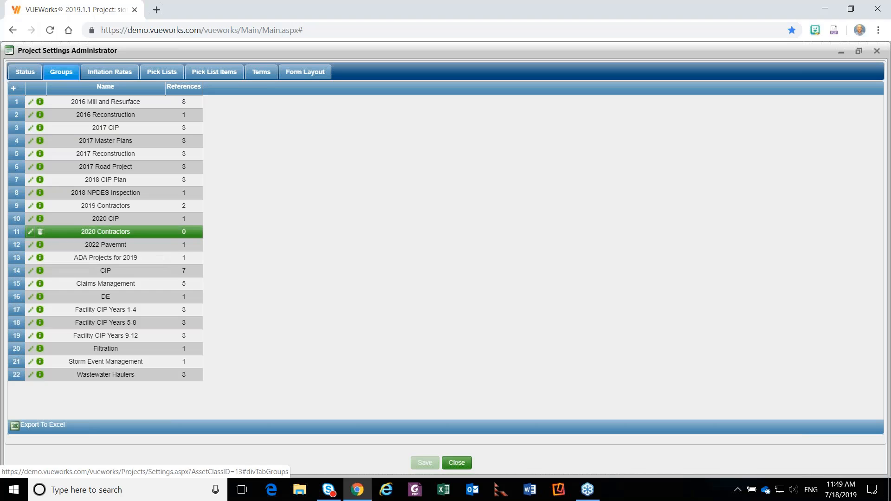
left_click(30, 232)
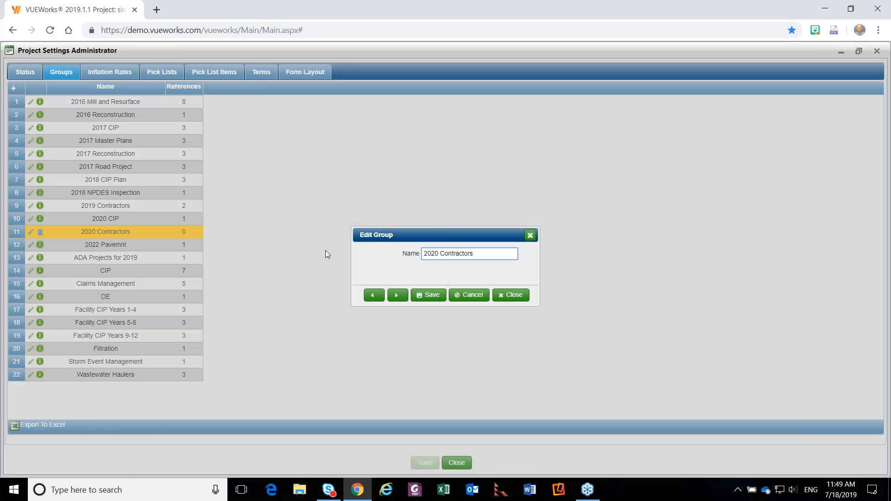
left_click(514, 295)
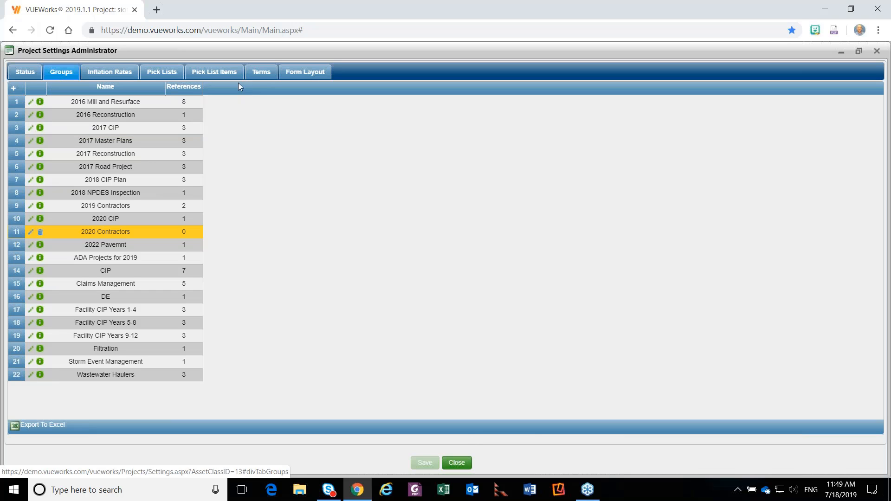
Review the form layouts, pick lists and the items of the Vendors pick list, and close the project settings.
left_click(301, 72)
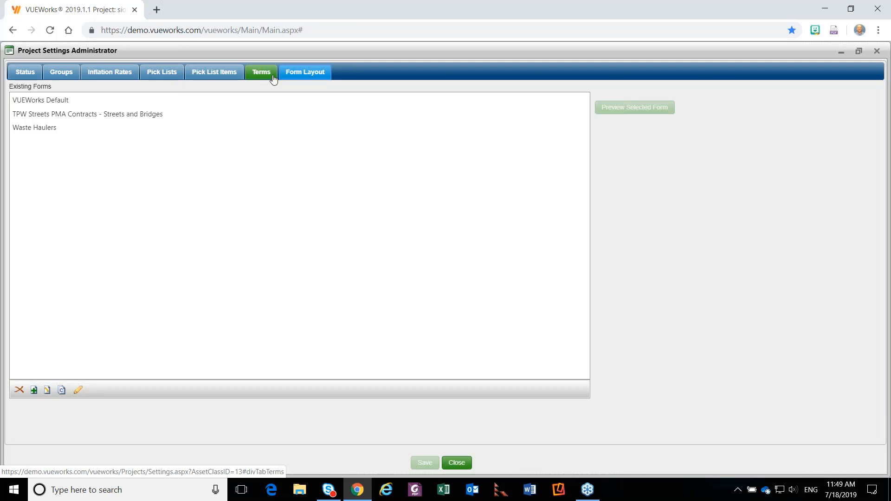
left_click(172, 76)
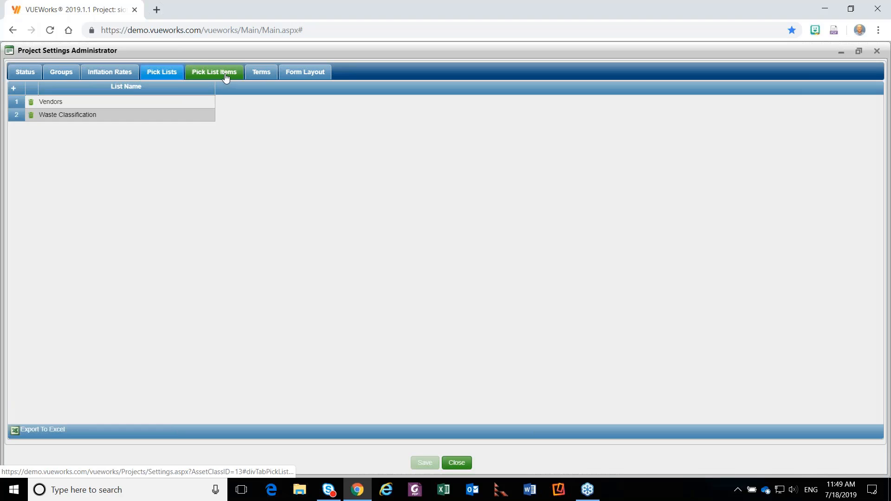
left_click(226, 78)
left_click(145, 90)
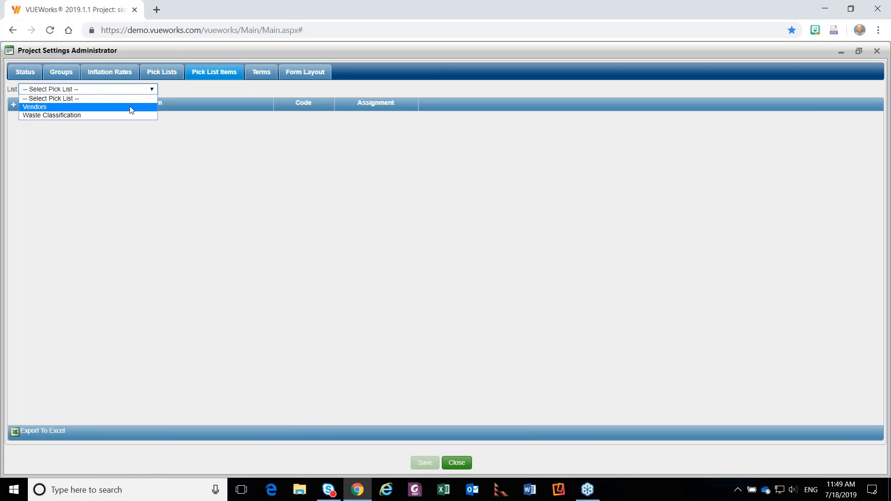
left_click(131, 107)
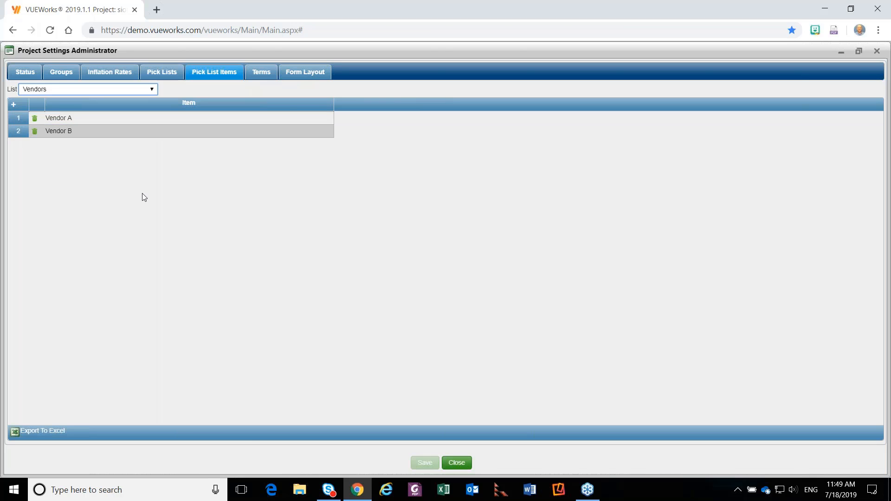
left_click(456, 463)
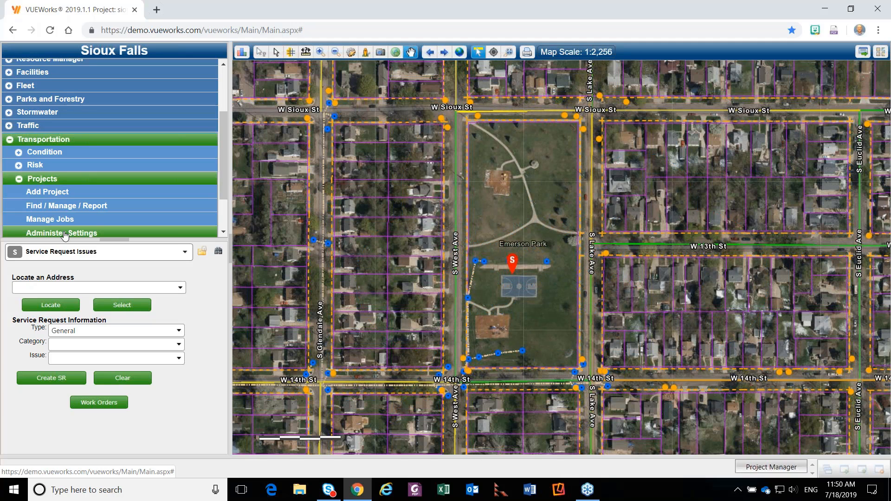
Add a project group named Webinar Projects in the Transportation project settings, save it, and close the settings.
left_click(64, 234)
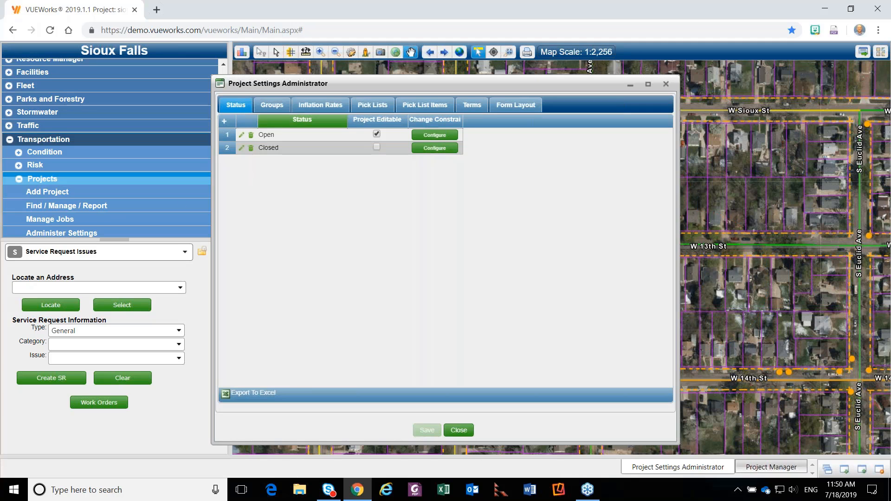
left_click(272, 105)
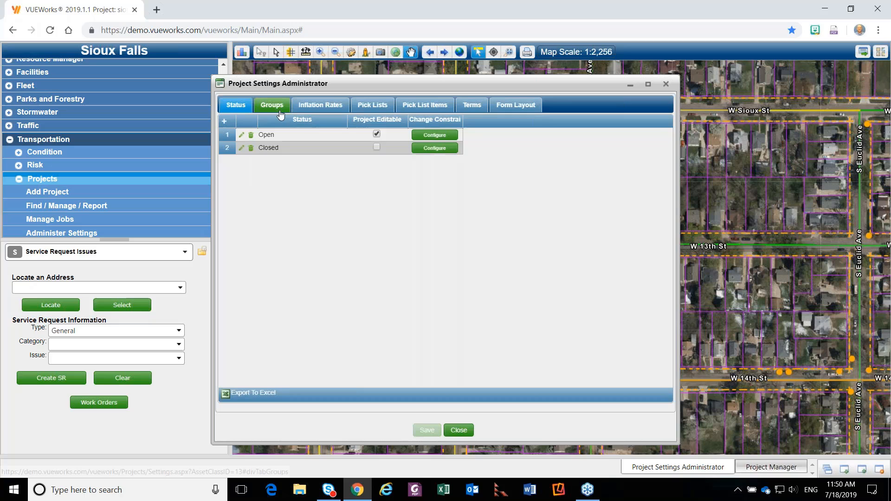
left_click(225, 122)
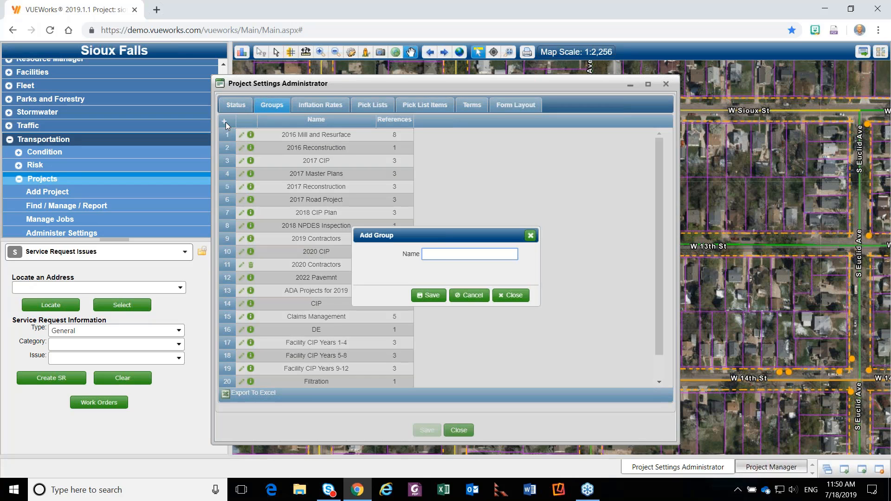
type("Webinar Projects")
left_click(431, 296)
left_click(510, 295)
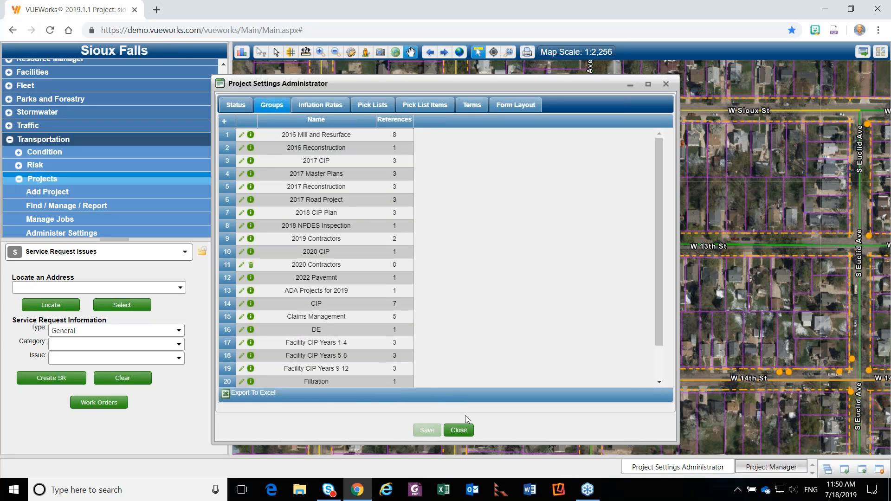
left_click(466, 432)
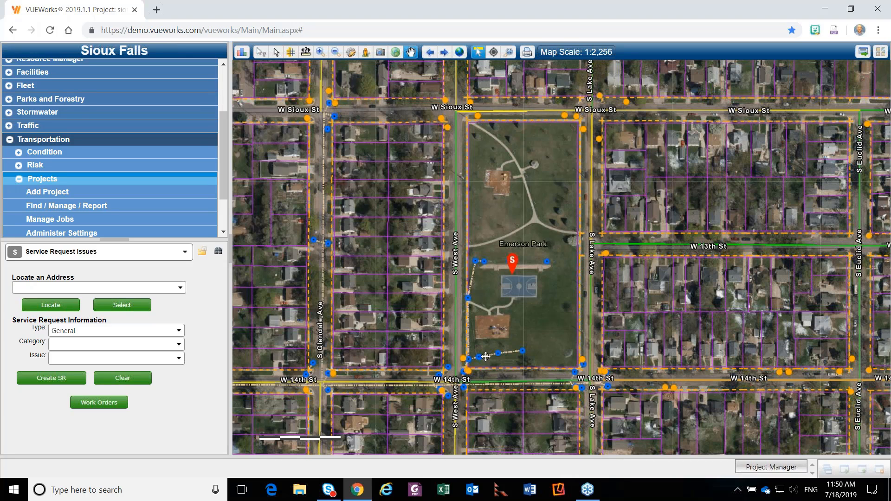
Start a new Transportation project and name it Adv Proj & Budget Webinar.
left_click(67, 194)
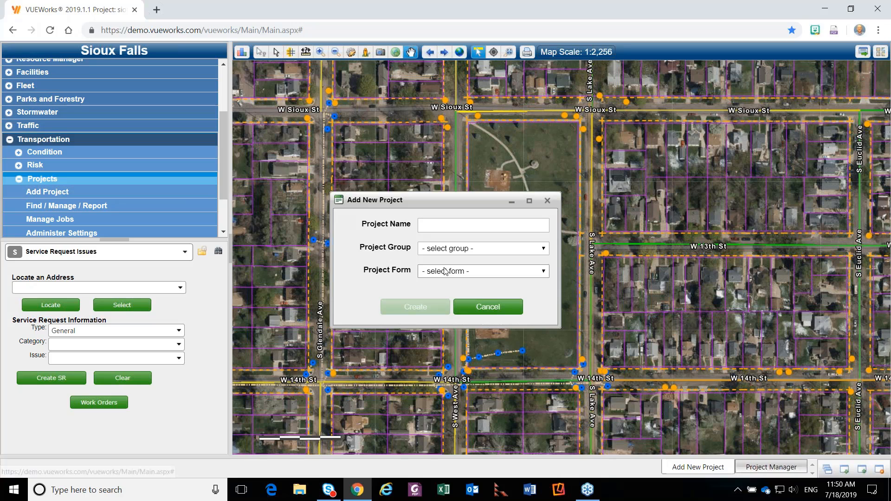
left_click(468, 226)
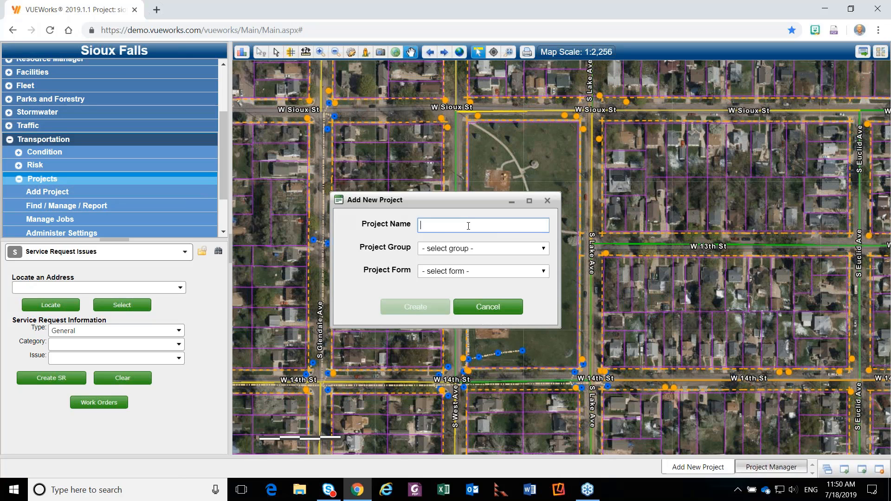
type("Adv Proj & Budget Webinar")
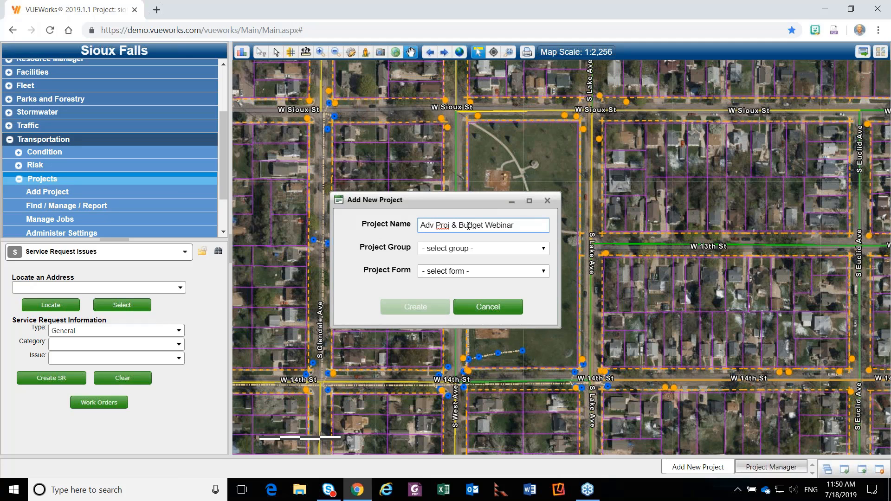
Assign the new project to the Webinar Projects group with the Waste Haulers form and create it.
left_click(467, 249)
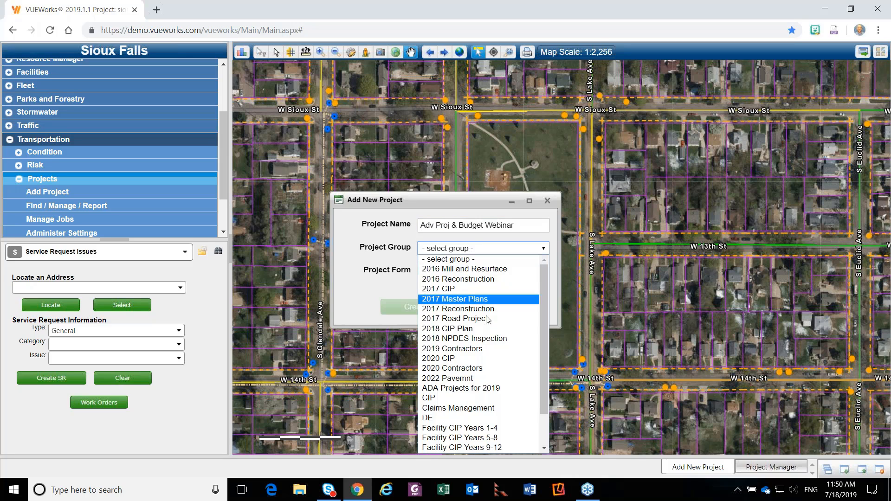
scroll(473, 320, "down", 2)
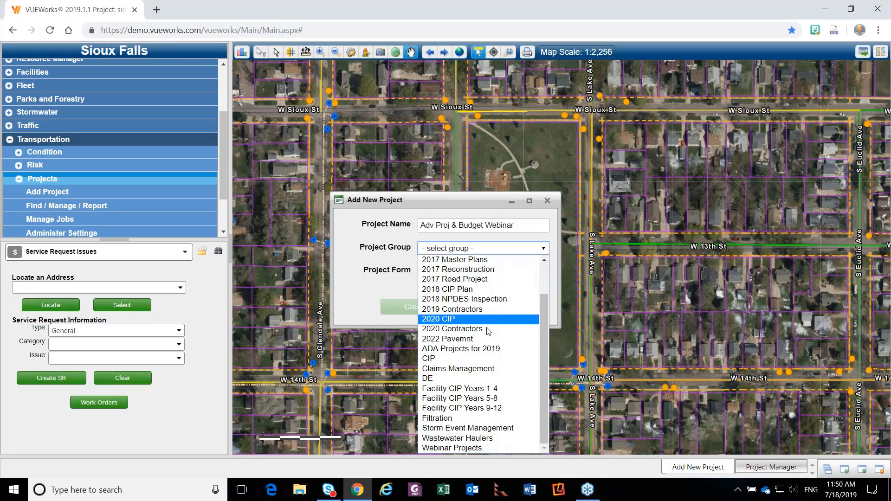
left_click(478, 448)
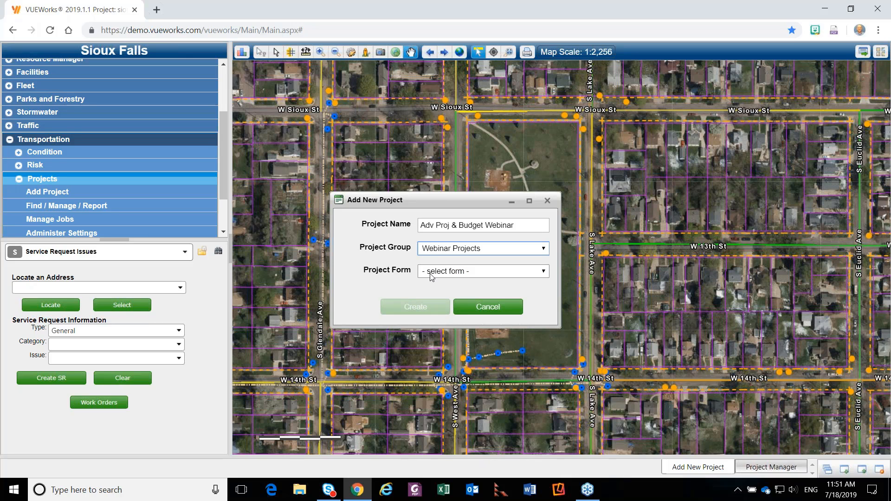
left_click(431, 276)
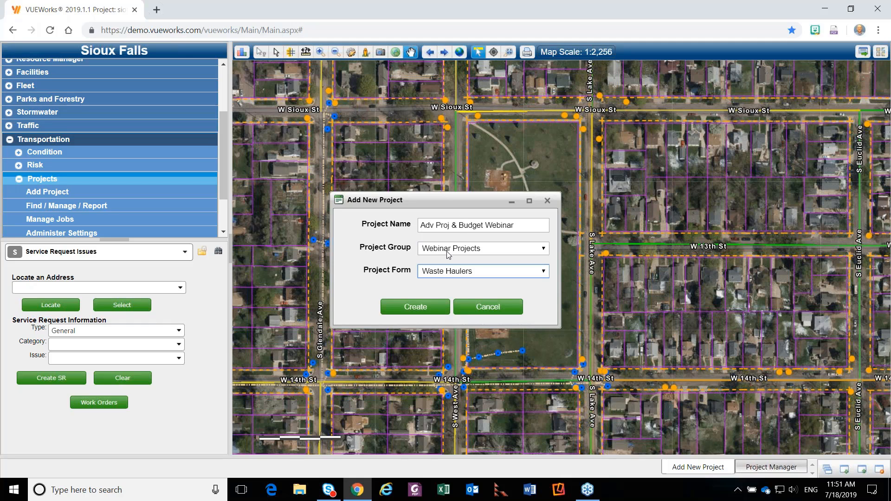
left_click(424, 310)
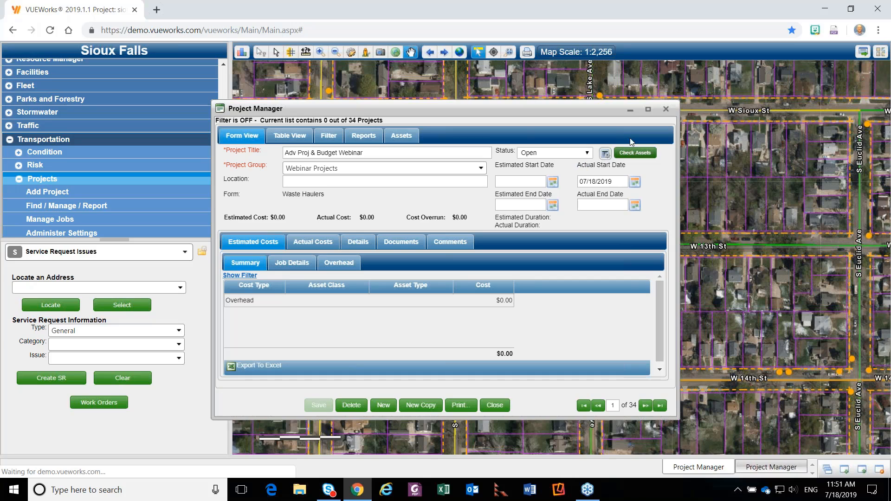
Maximize the Project Manager, view the new project's custom form details, and show all projects in a table.
left_click(650, 109)
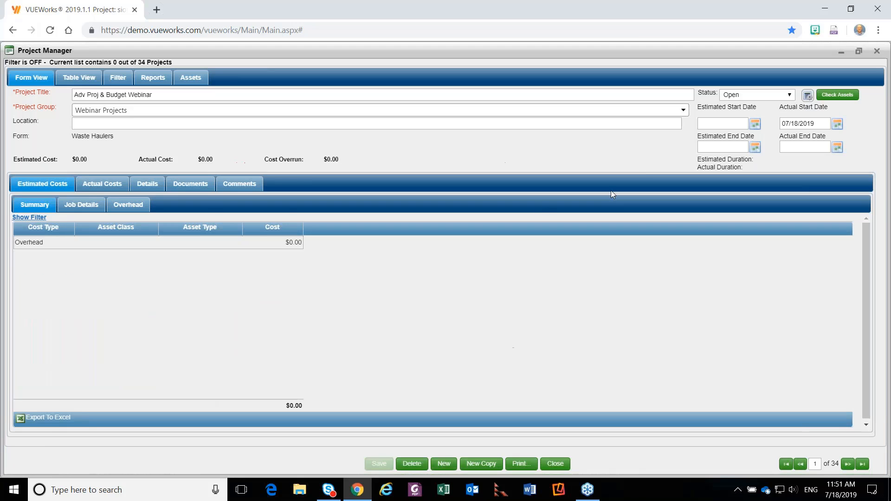
left_click(149, 188)
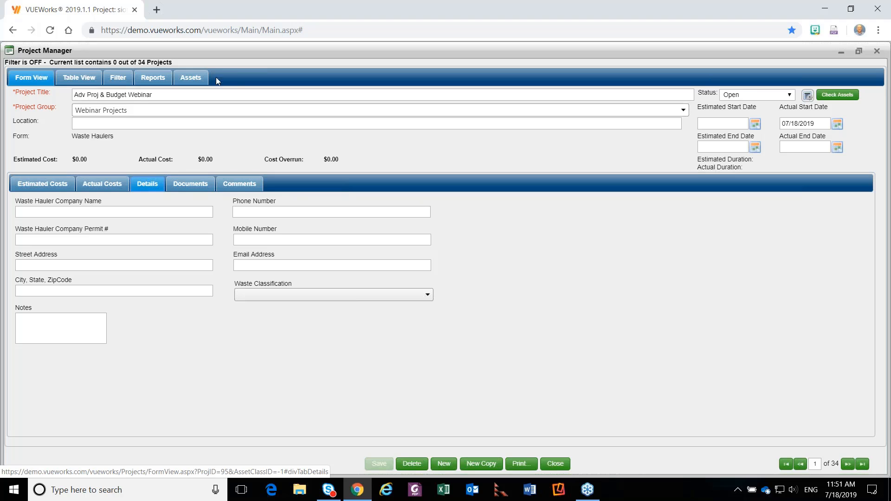
left_click(84, 80)
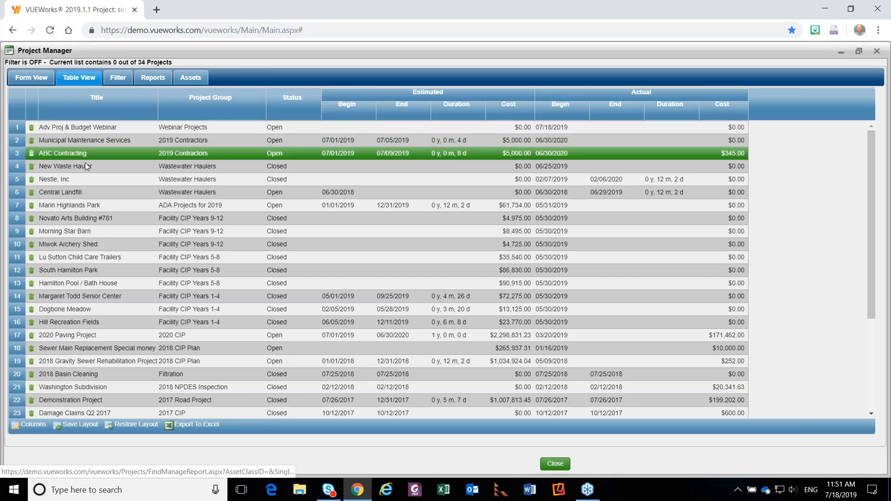
Open the 2020 Paving Project record from the project table and review its estimated costs summary.
left_click(75, 336)
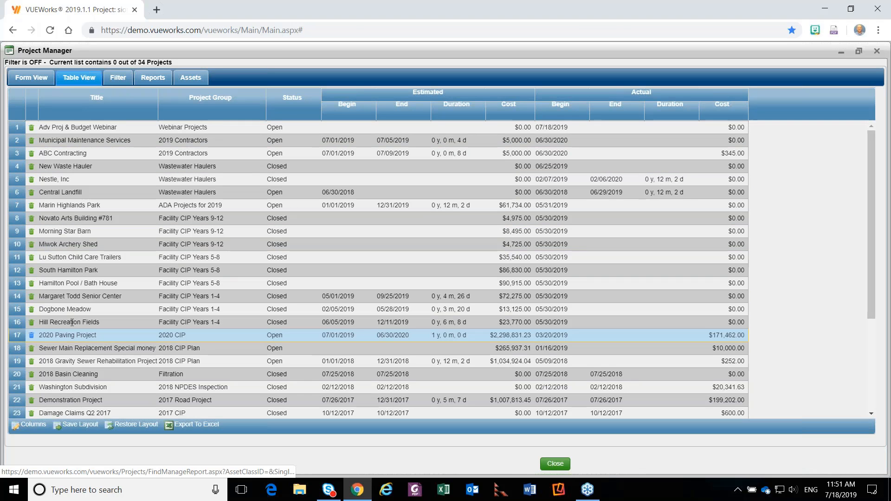
left_click(30, 75)
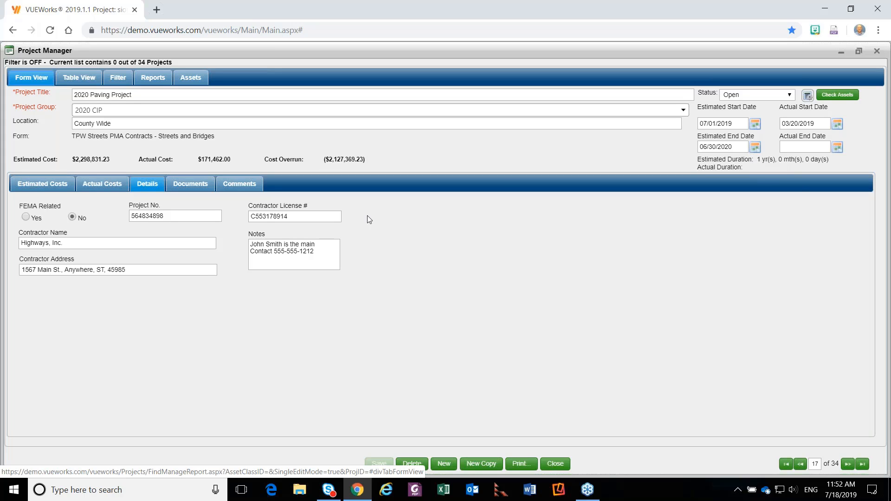
left_click(56, 188)
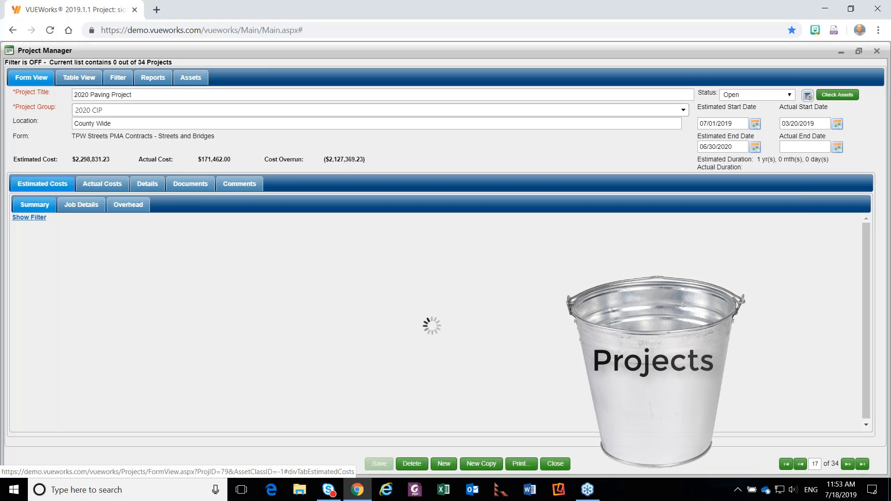
left_click(72, 206)
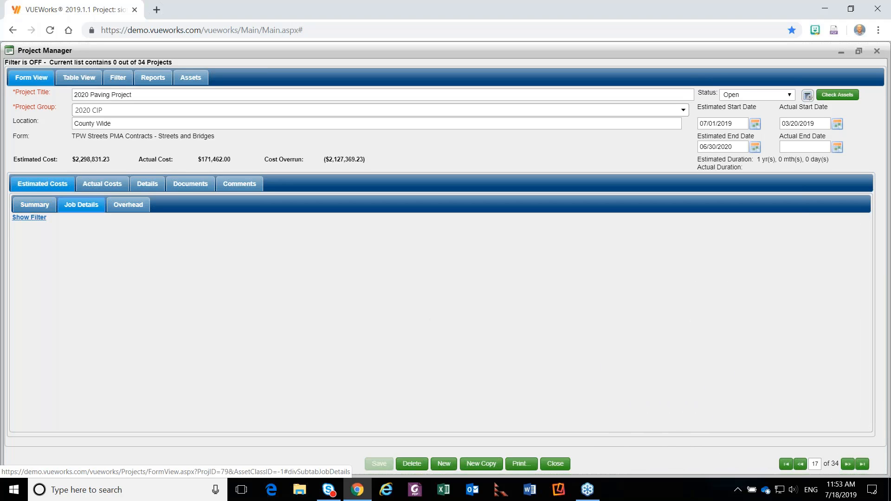
left_click(35, 205)
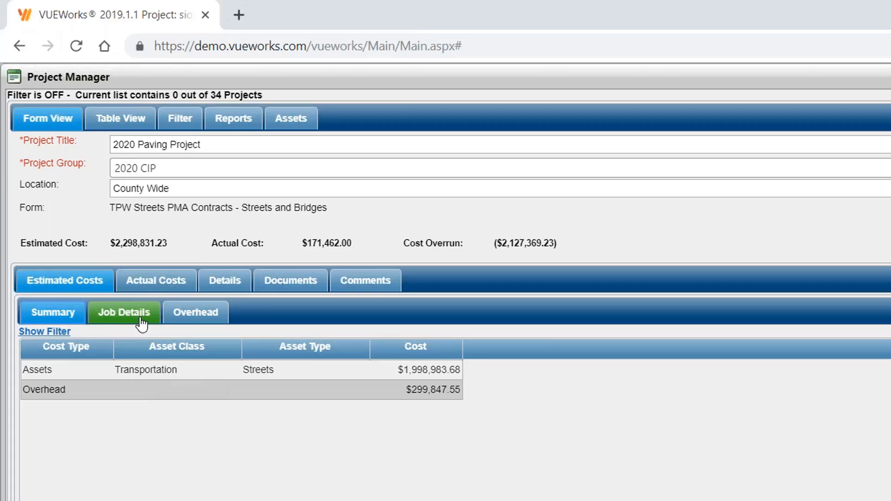
Examine the 2020 Paving Project's estimated job details, including each street's job, unit cost, quantity and cost.
left_click(114, 323)
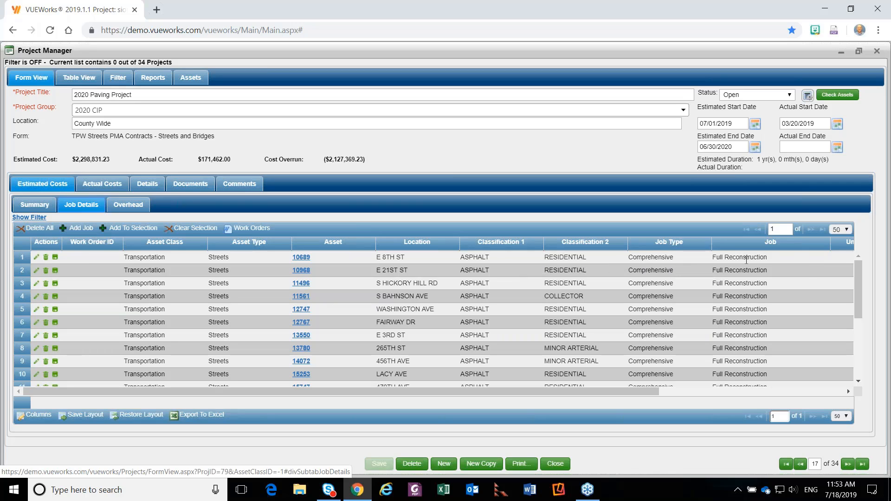
left_click_drag(648, 391, 848, 391)
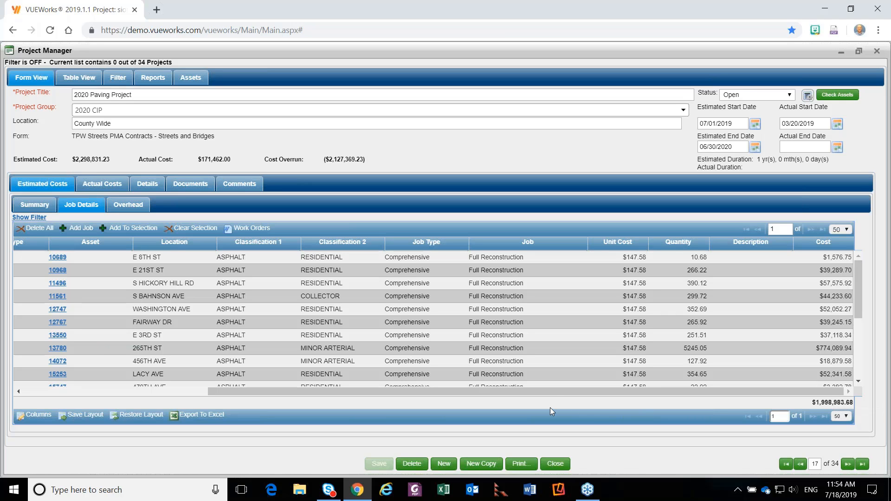
left_click_drag(556, 389, 351, 386)
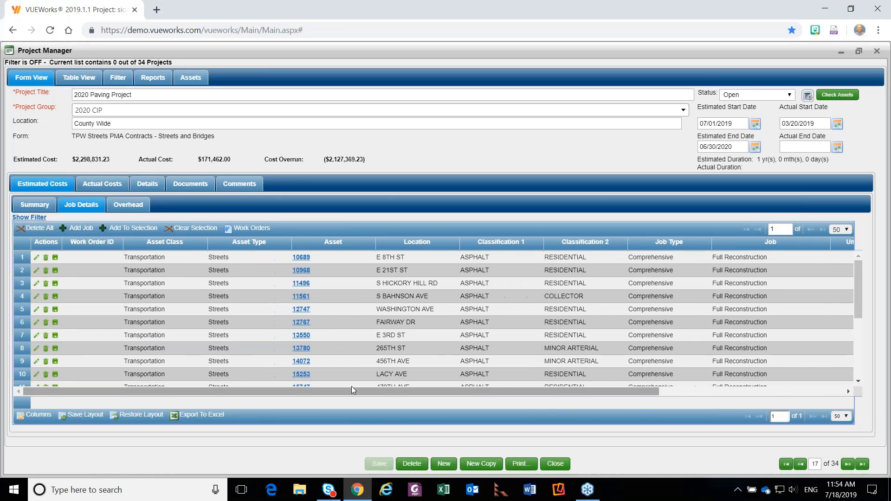
Start a new estimated job with assets attached, using asset class Transportation and asset type Streets.
left_click(82, 228)
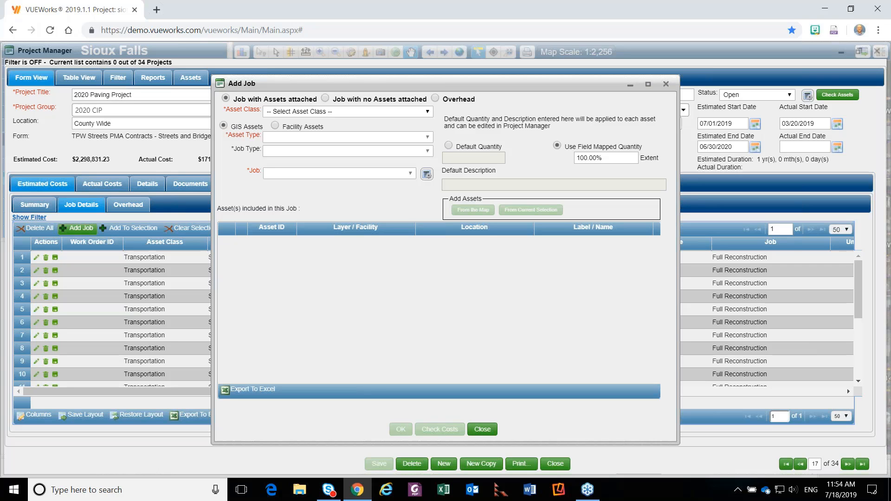
left_click(297, 113)
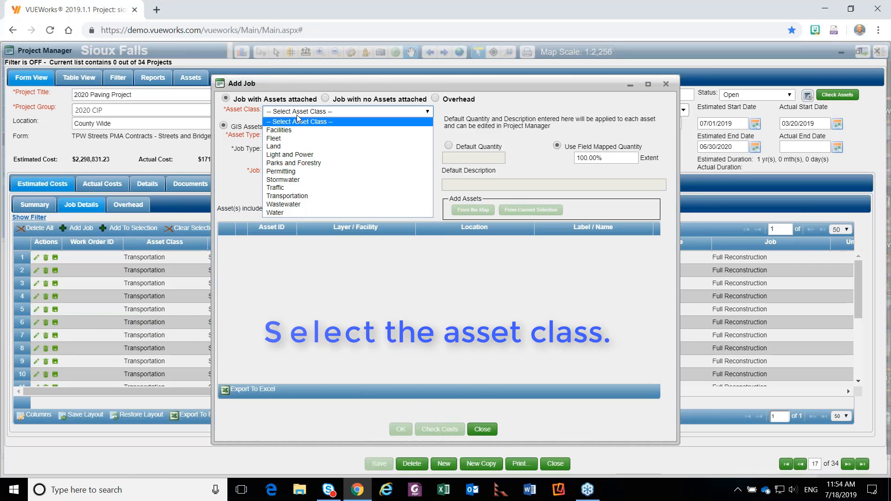
left_click(308, 196)
left_click(306, 138)
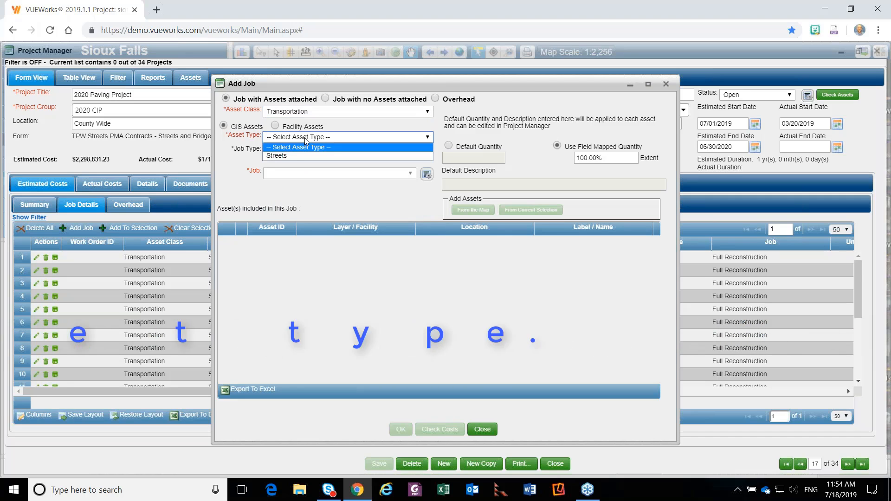
left_click(293, 157)
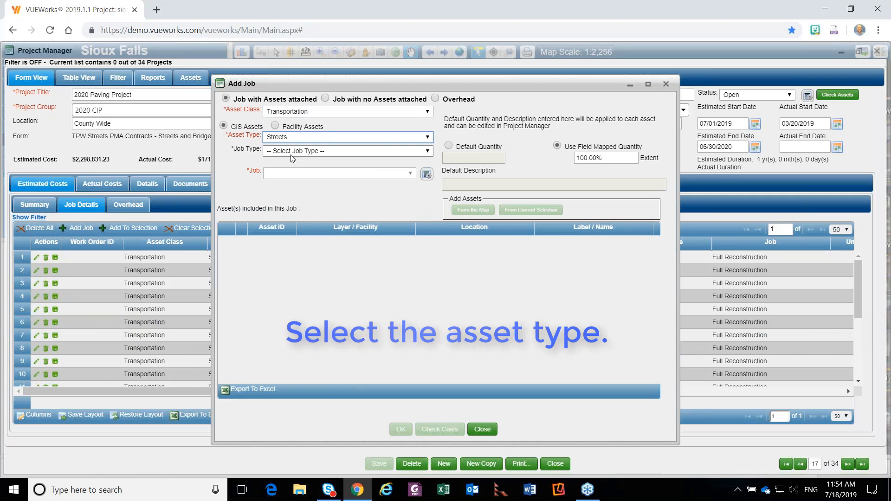
Compare the jobs available for the Point job type, and set the new job to job type Comprehensive with job Slurry Seal.
left_click(293, 152)
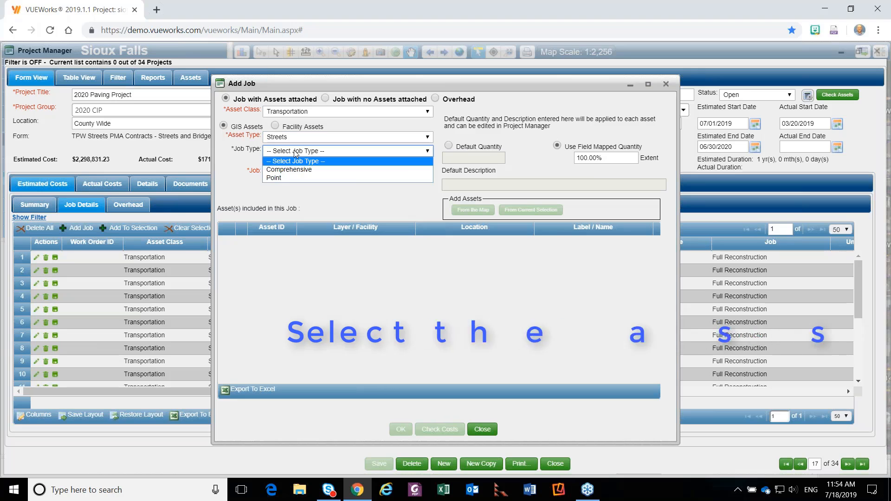
left_click(299, 177)
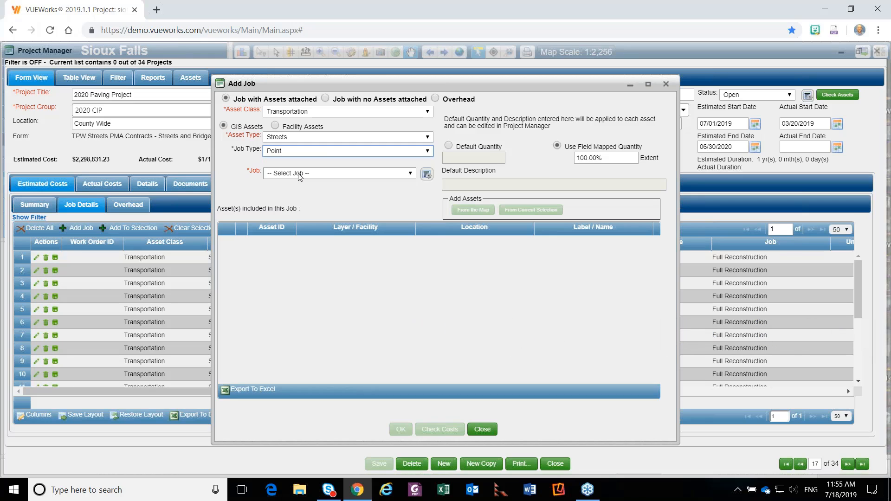
left_click(300, 175)
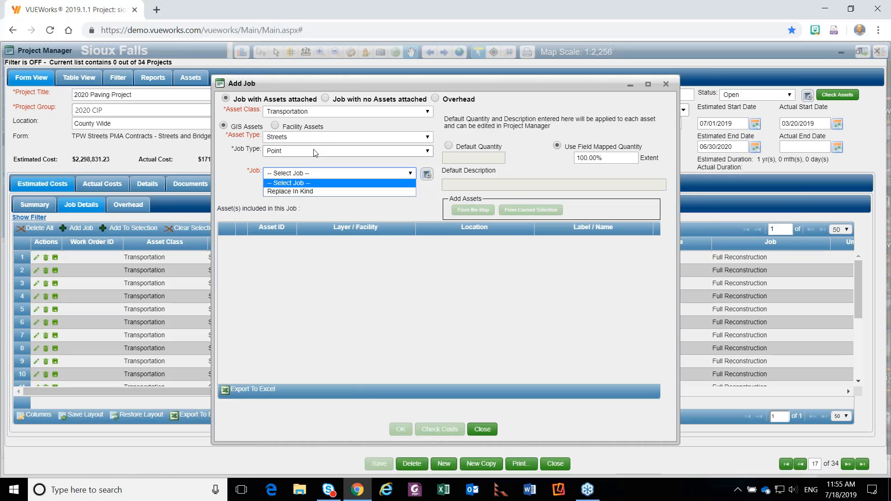
left_click(309, 153)
left_click(305, 172)
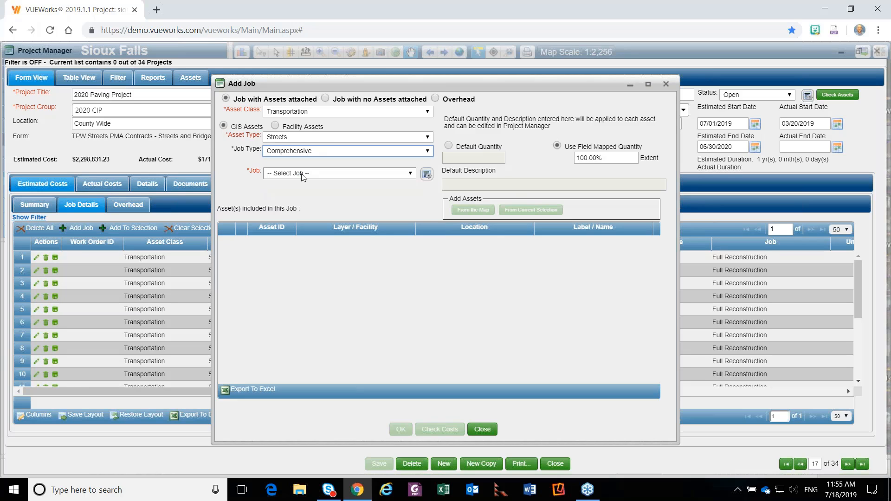
left_click(305, 173)
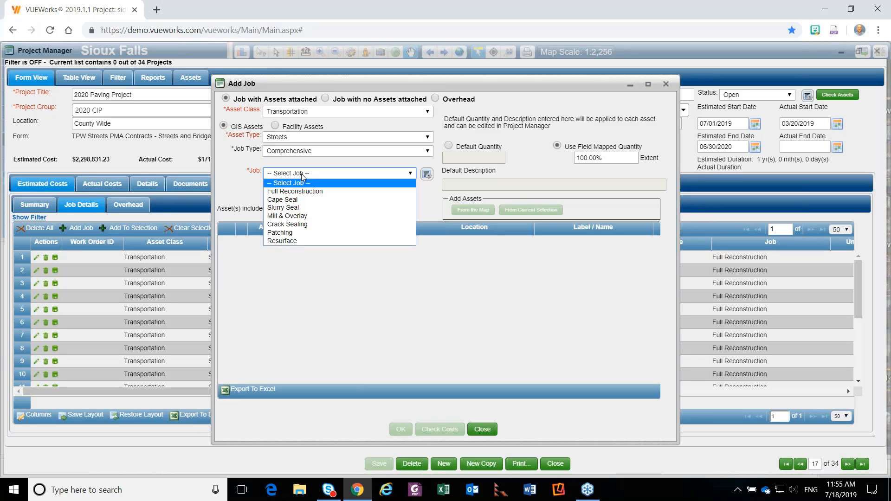
left_click(301, 208)
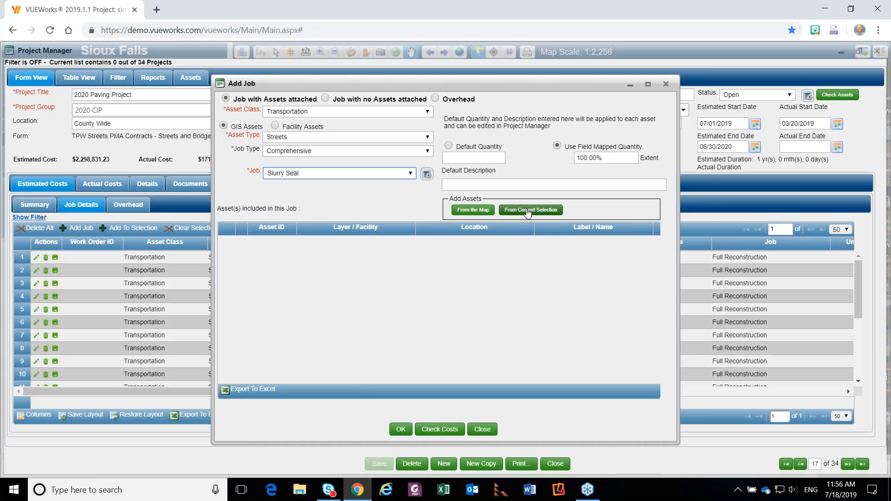
Choose the job's assets from the map, selecting only the Streets layer with a box from S Euclid Ave across Emerson Park.
left_click(479, 212)
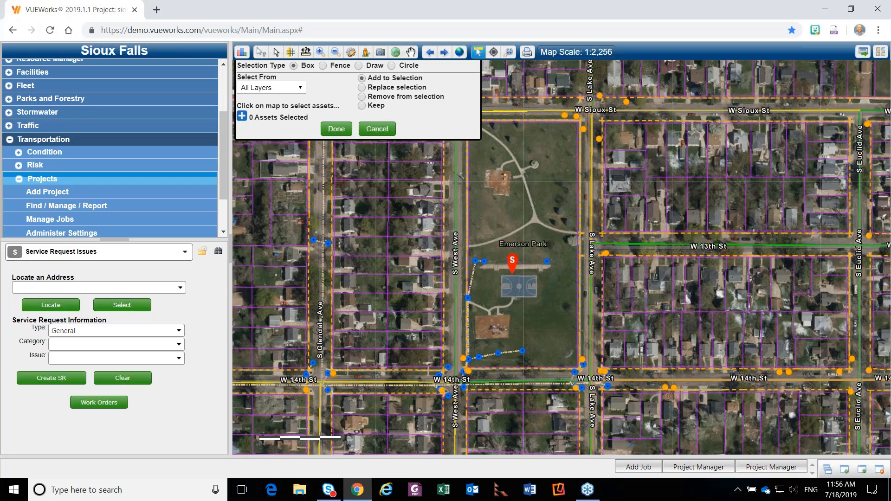
left_click(299, 88)
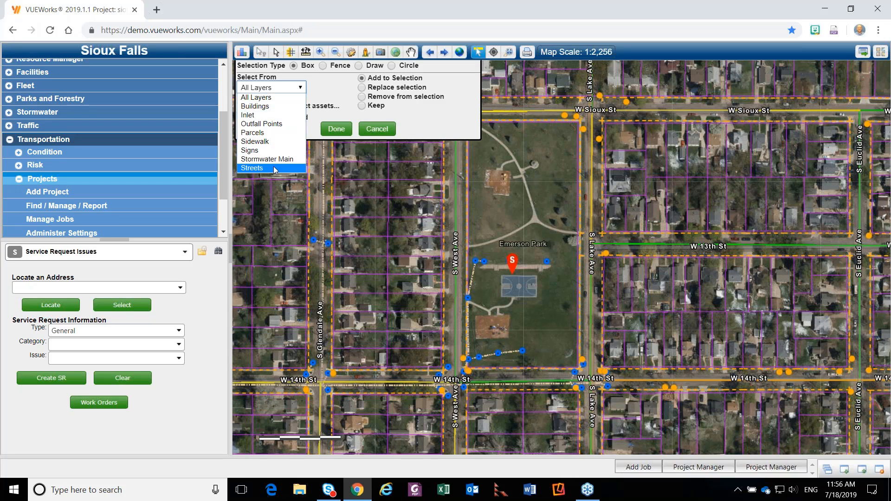
left_click(251, 168)
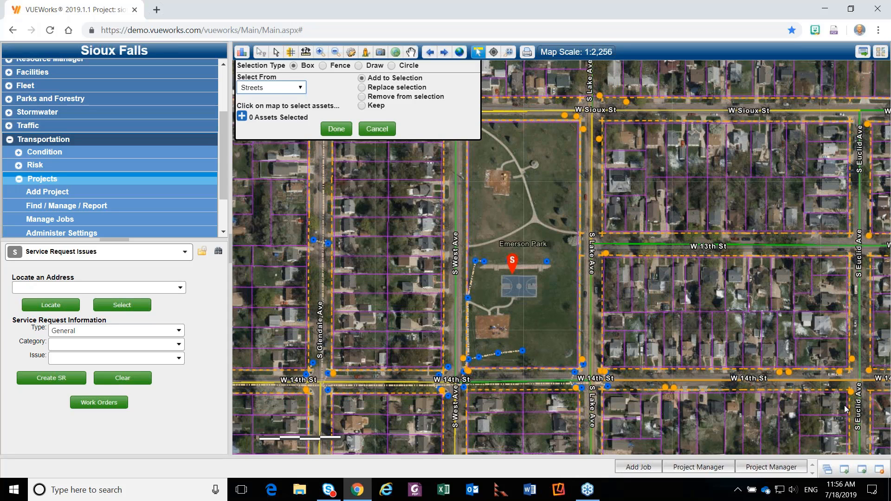
left_click_drag(844, 404, 435, 94)
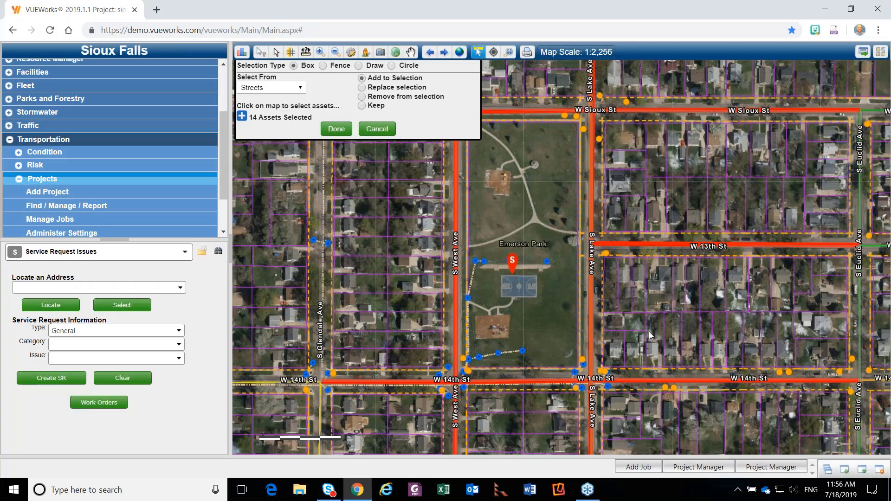
Expand the list of selected assets and remove two streets from its end.
left_click(242, 116)
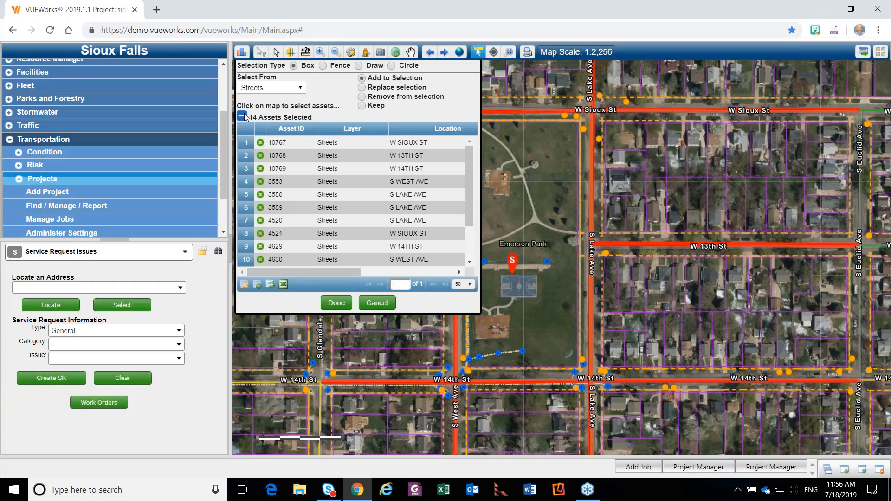
scroll(369, 173, "down", 3)
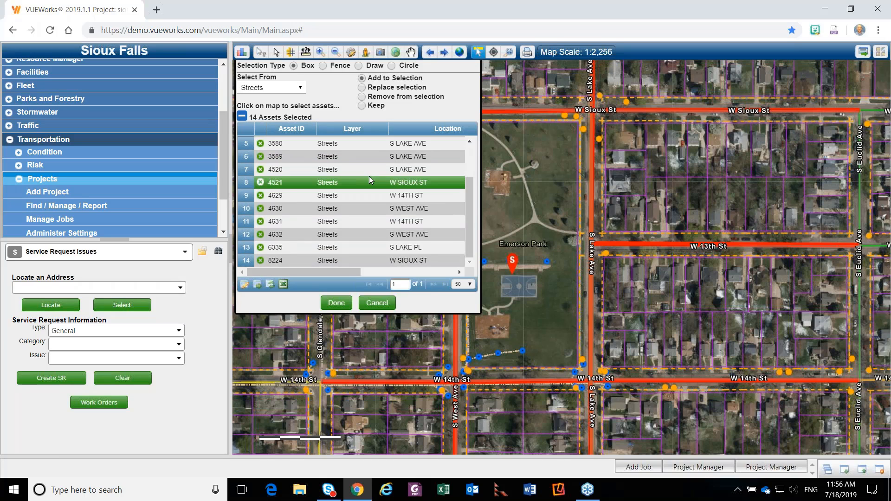
left_click(260, 260)
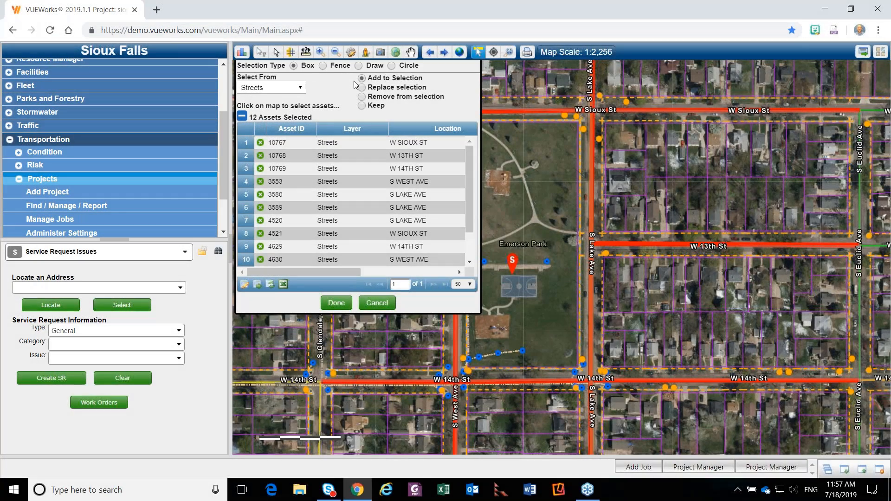
Add the W 12th St segments north of Emerson Park to the selection by drawing a fence across them.
left_click(324, 65)
scroll(574, 301, "down", 1)
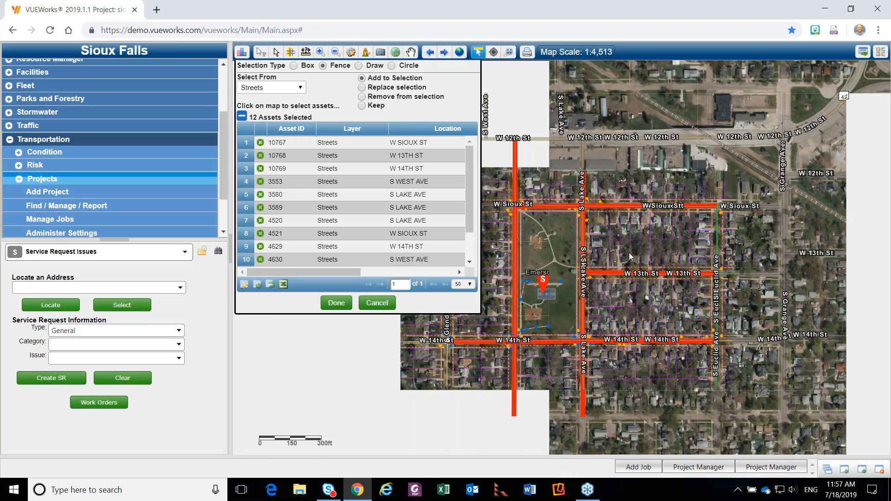
left_click_drag(618, 149, 619, 122)
left_click(685, 82)
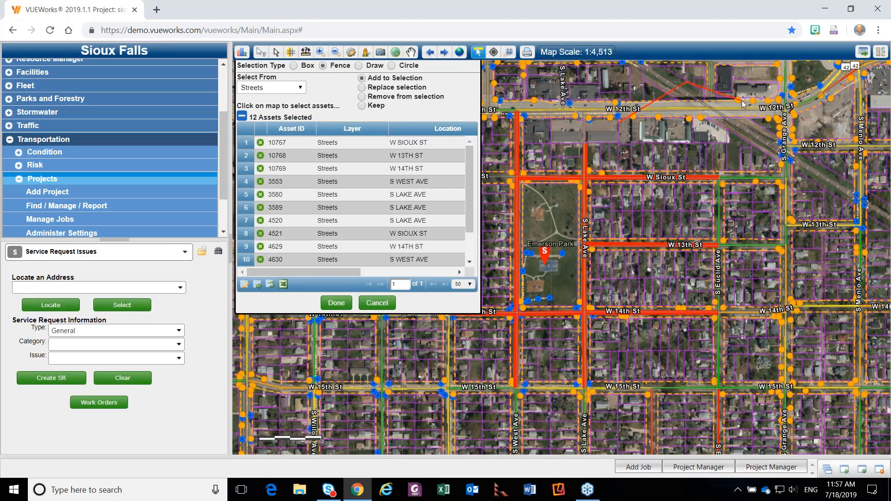
left_click(766, 122)
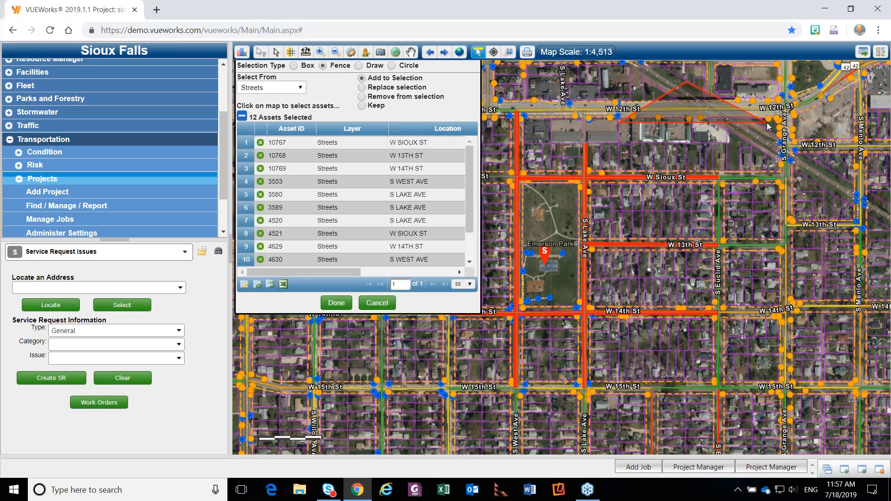
left_click(735, 155)
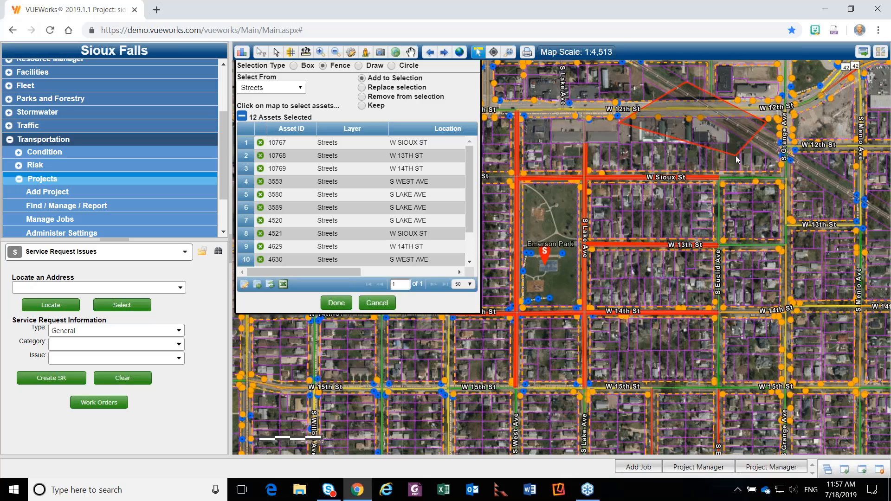
double_click(609, 152)
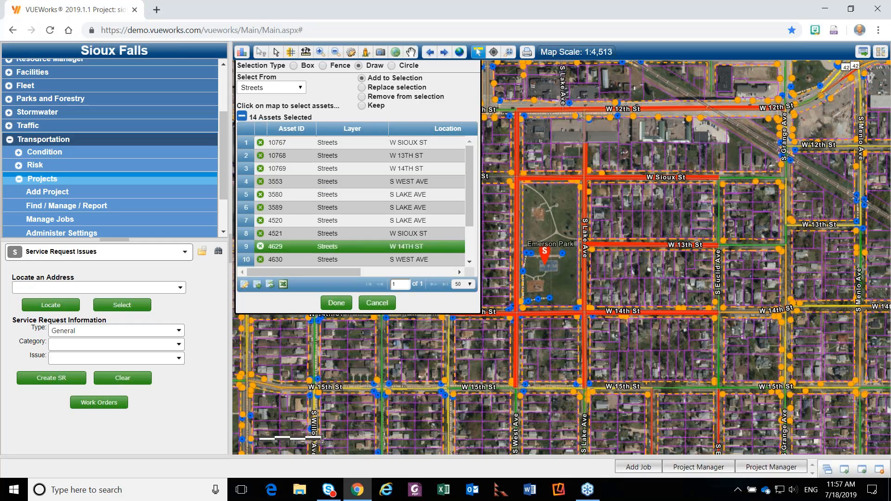
Add streets with a freehand line around W 15th St and circles near W 14th St and S Grange Ave, and attach the selection to the job.
mouse_move(561, 362)
left_mouse_down()
mouse_move(572, 421)
mouse_move(647, 430)
mouse_move(670, 378)
mouse_move(645, 343)
mouse_move(608, 331)
left_mouse_up()
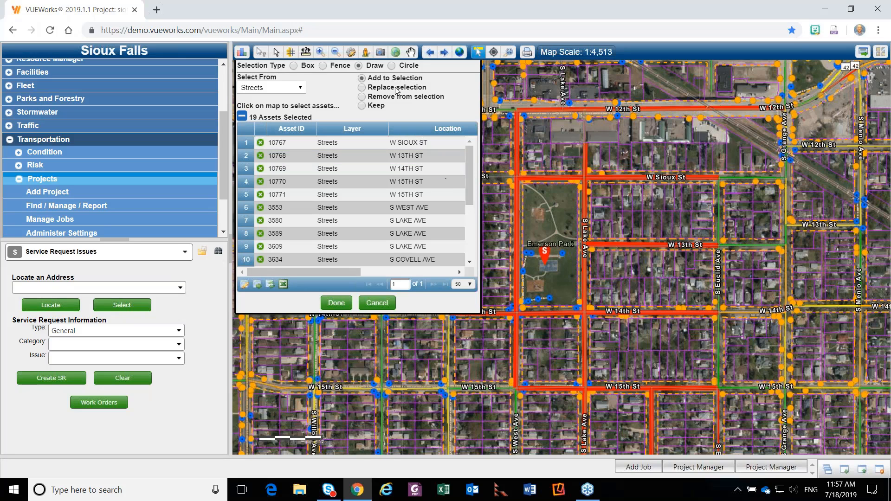
left_click(784, 316)
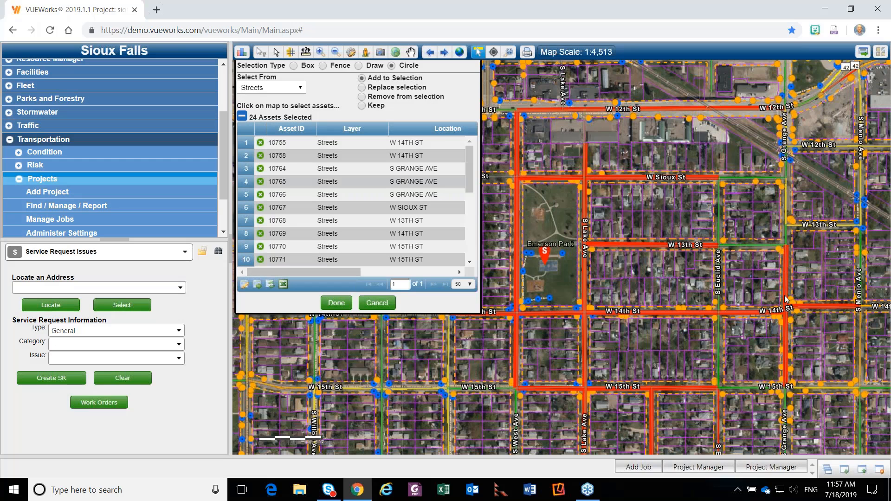
left_click_drag(751, 283, 759, 302)
left_click_drag(759, 299, 762, 302)
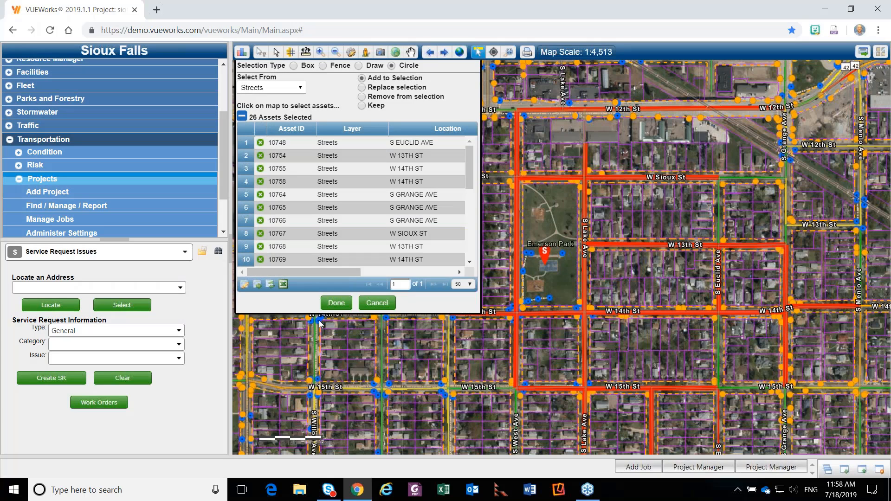
left_click(294, 66)
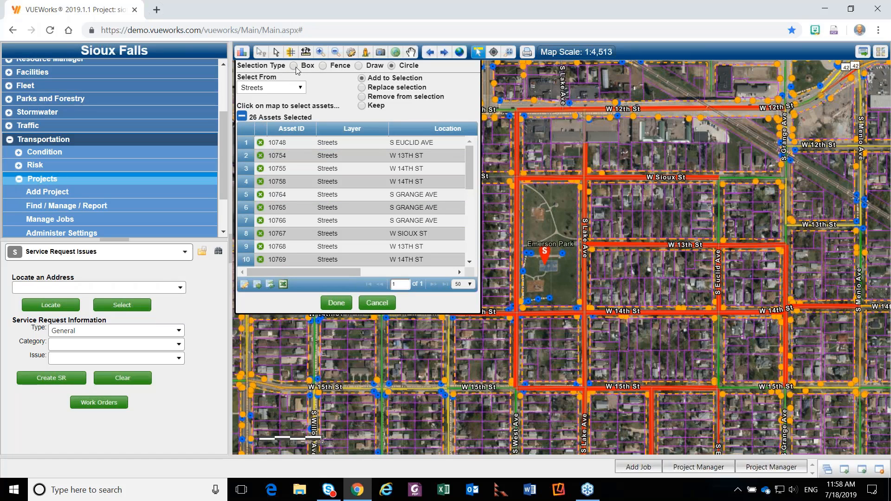
left_click(337, 303)
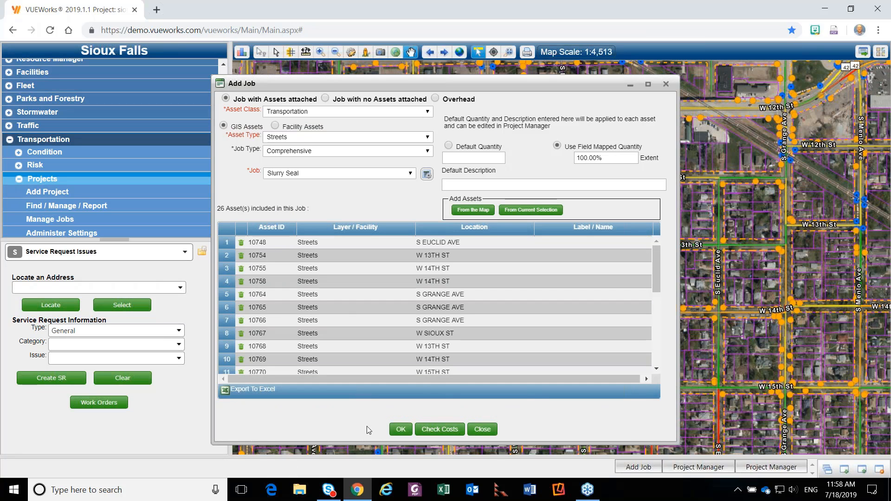
Check the Slurry Seal job's costs for the selected streets, review the asset list, and submit the job.
left_click(430, 431)
left_click(440, 431)
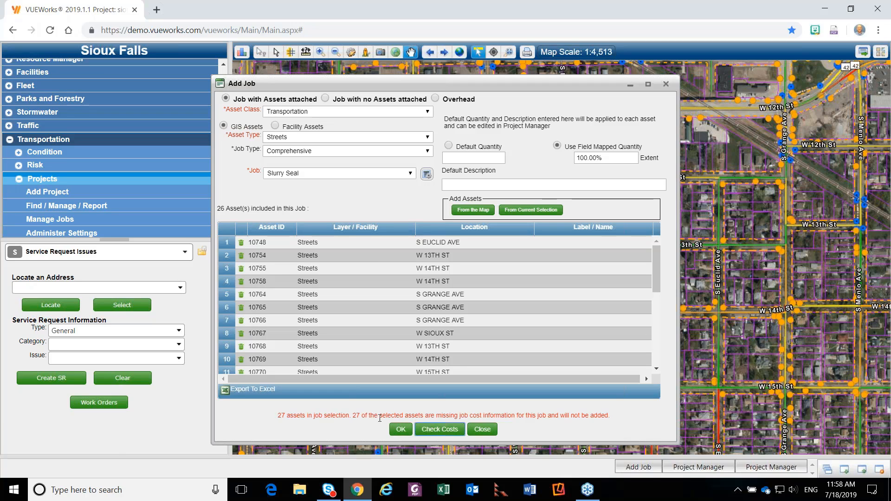
scroll(297, 319, "down", 3)
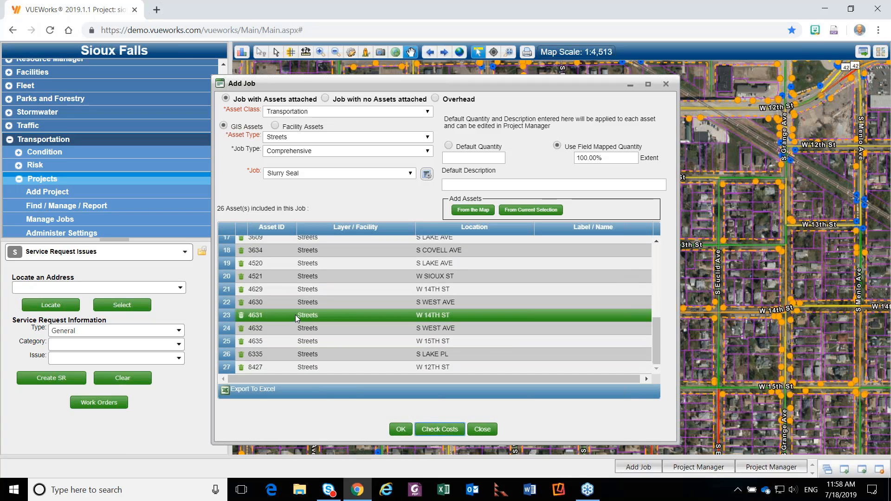
scroll(297, 325, "up", 3)
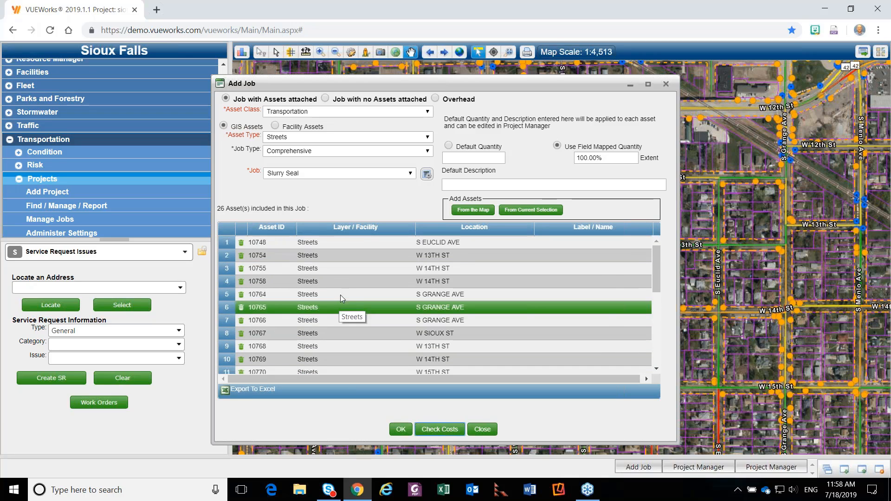
left_click(447, 431)
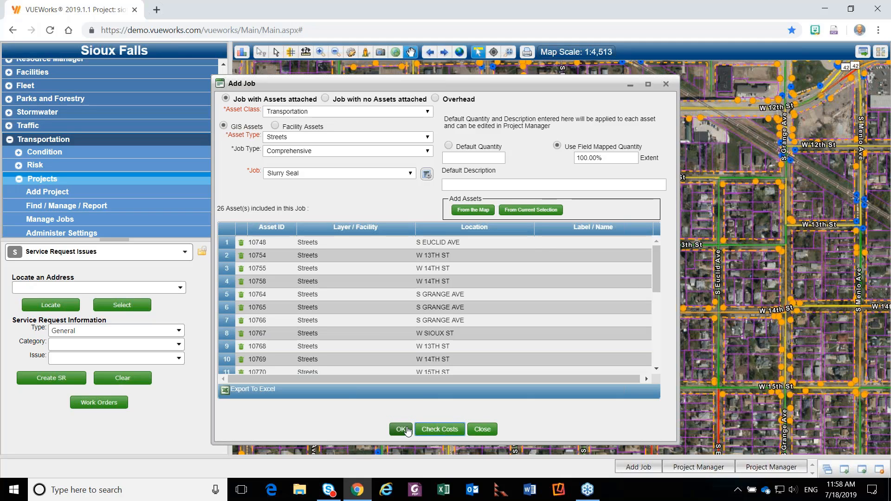
left_click(407, 430)
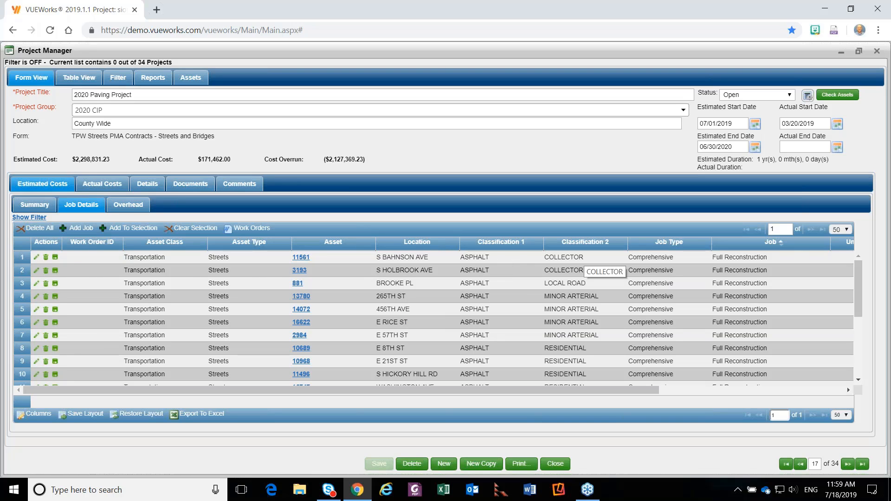
Review the unit costs and quantities in the job details, and start a job with no assets attached in the Facilities asset class.
left_click_drag(583, 391, 737, 383)
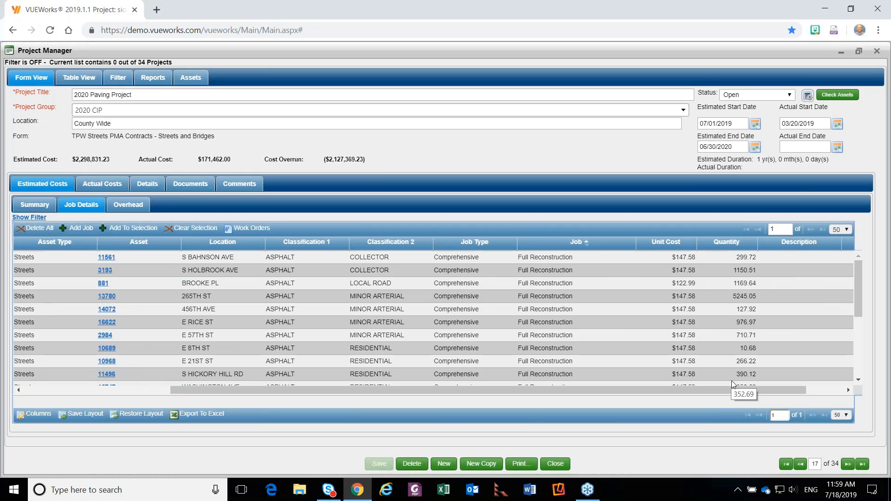
left_click_drag(360, 391, 219, 390)
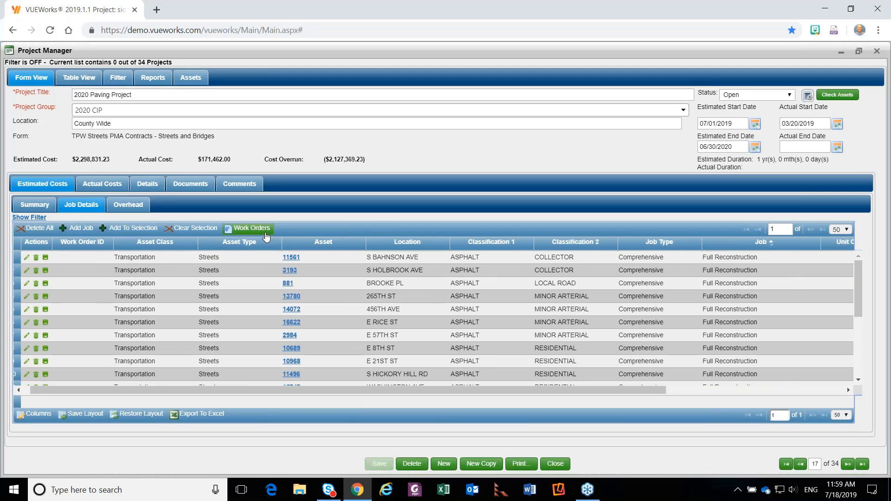
left_click(89, 230)
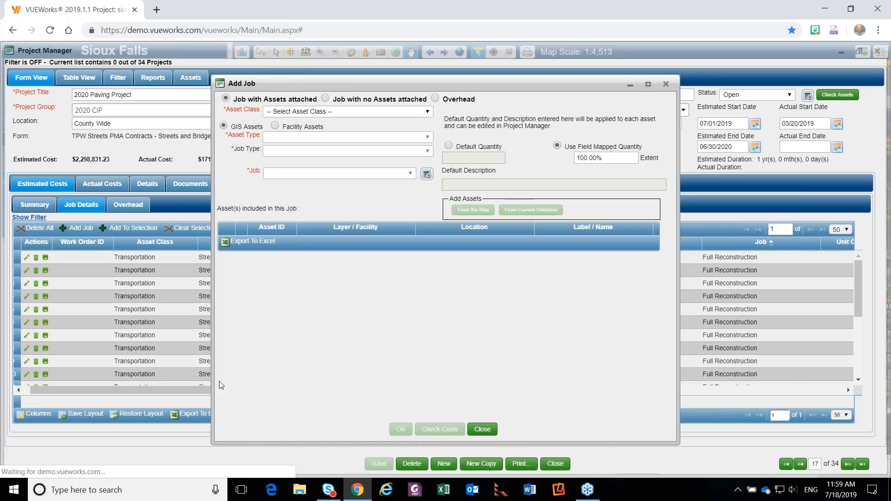
left_click(324, 100)
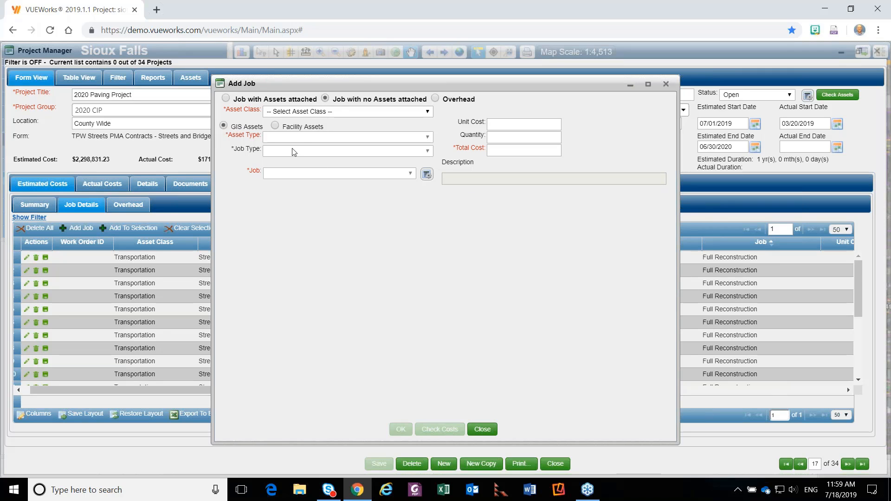
left_click(279, 112)
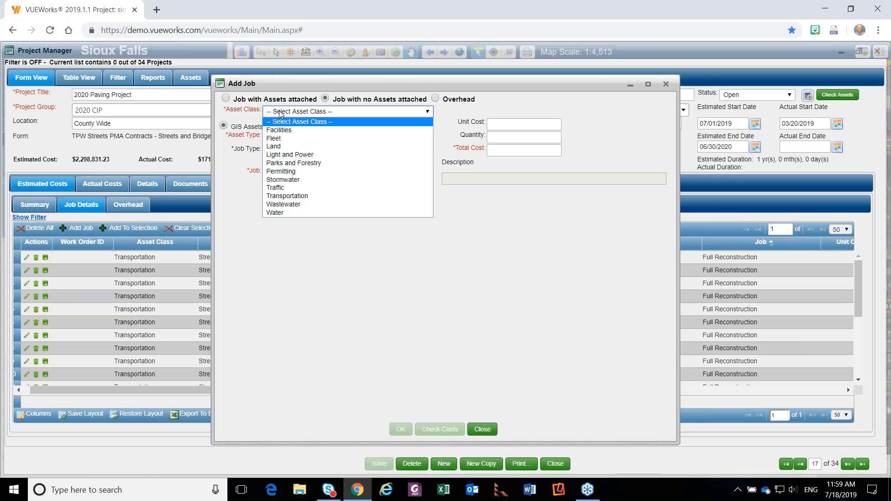
left_click(277, 124)
left_click(275, 126)
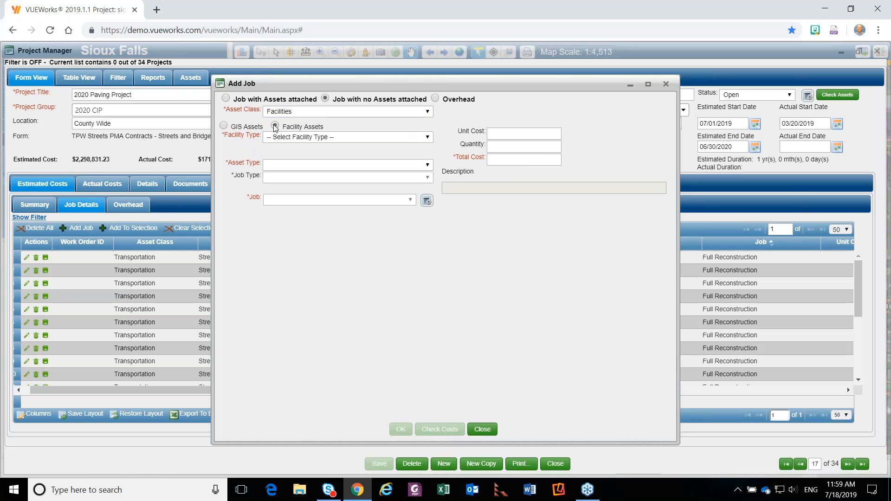
Define the job for GIS assets of type Facilities, with job type Comprehensive and job Rehabilitation.
left_click(323, 137)
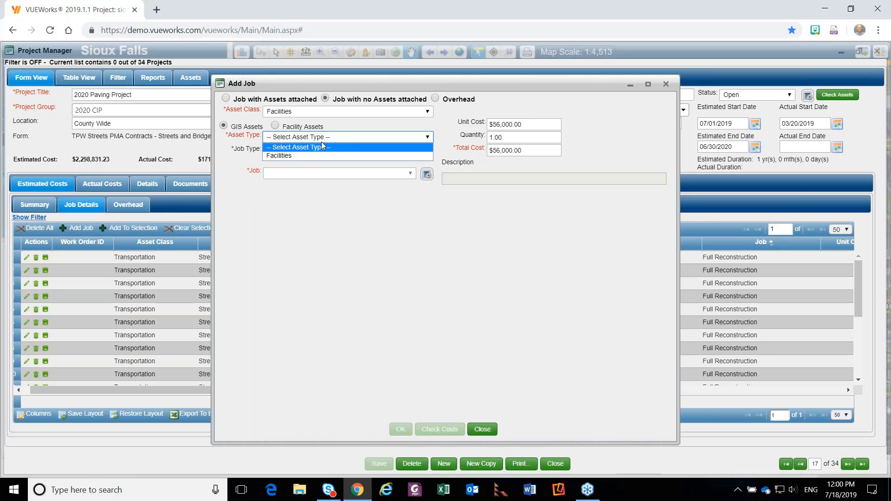
left_click(299, 156)
left_click(300, 152)
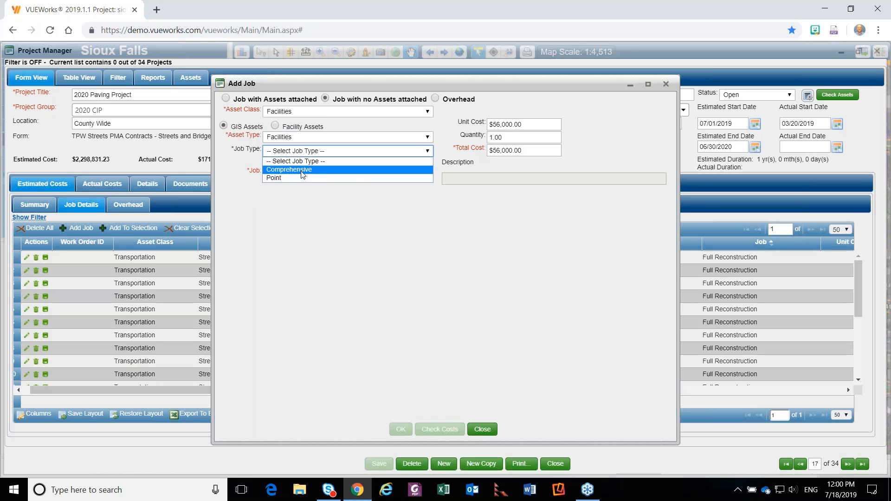
left_click(301, 170)
left_click(300, 174)
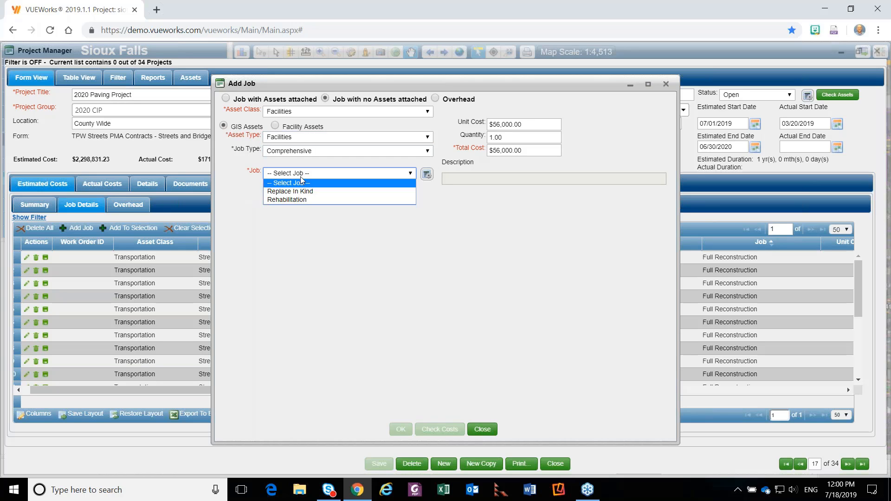
left_click(301, 200)
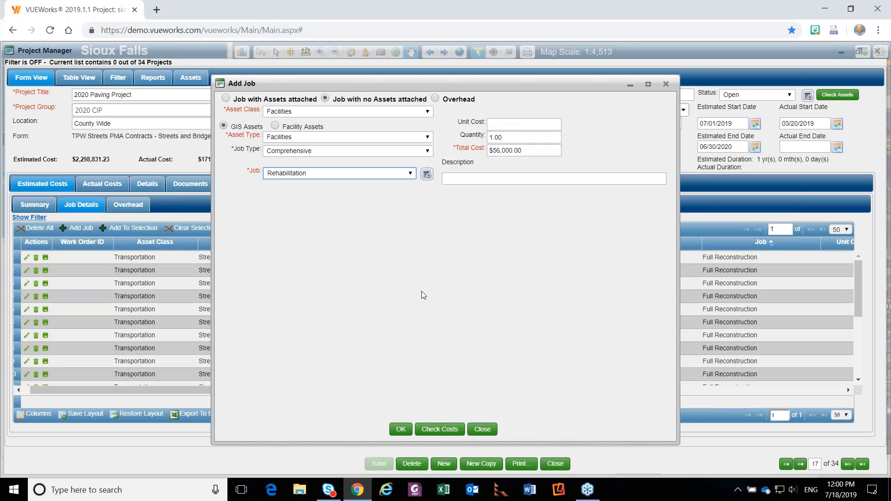
Set the Rehabilitation job's unit cost to $56,000 with a quantity of 1, and add it to the project.
left_click(502, 121)
type("560000")
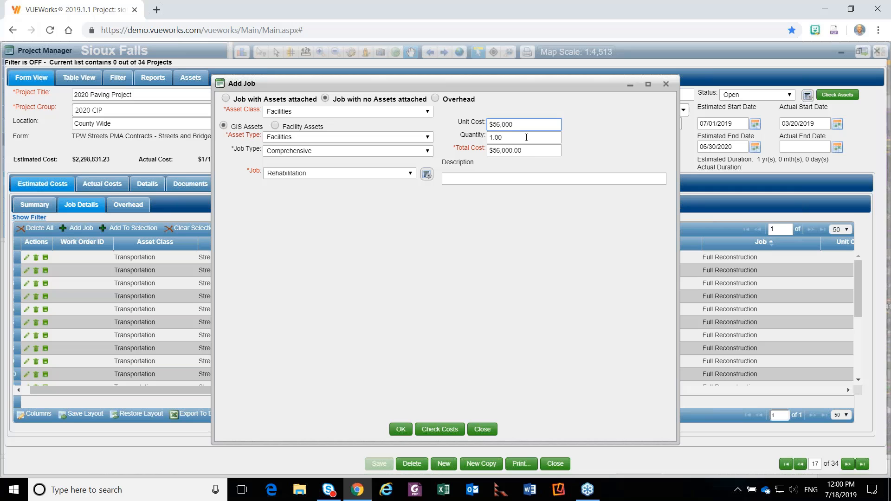
left_click(527, 137)
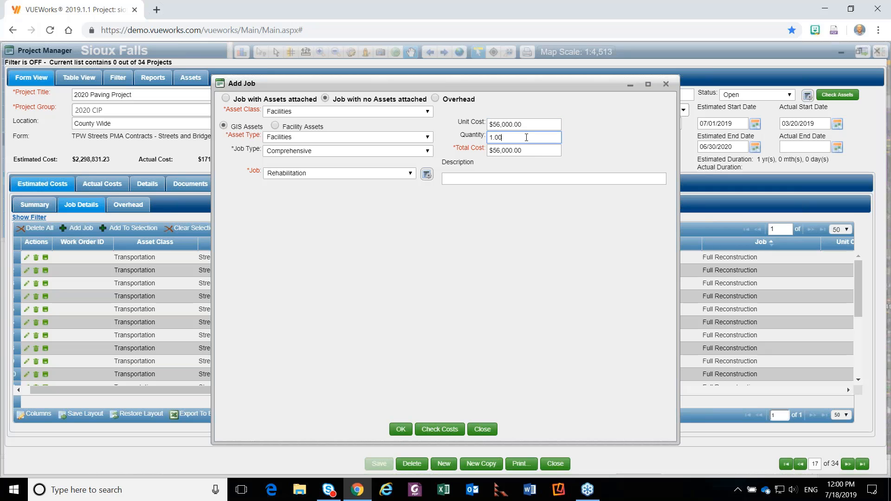
left_click(534, 151)
left_click(402, 431)
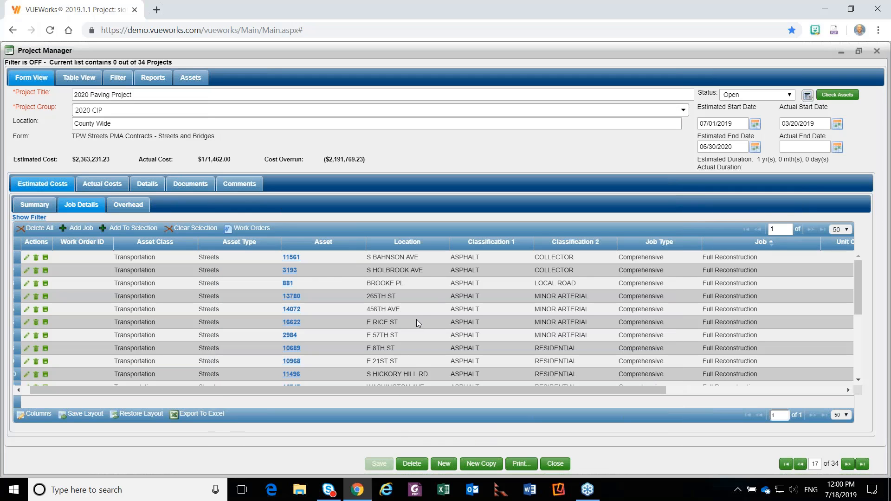
Examine the Rehabilitation job's row and costs in the estimated job details, and view the project's actual costs.
scroll(416, 320, "down", 1)
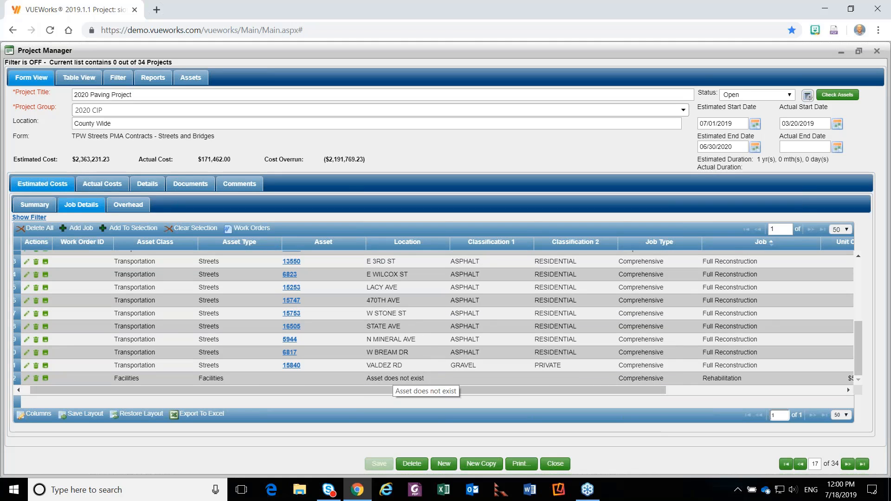
left_click_drag(650, 391, 846, 390)
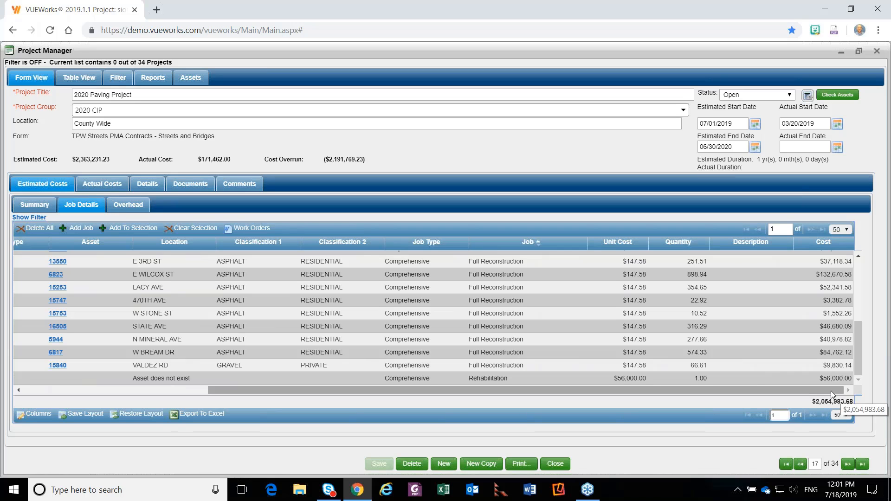
left_click_drag(408, 388, 194, 392)
scroll(265, 354, "up", 4)
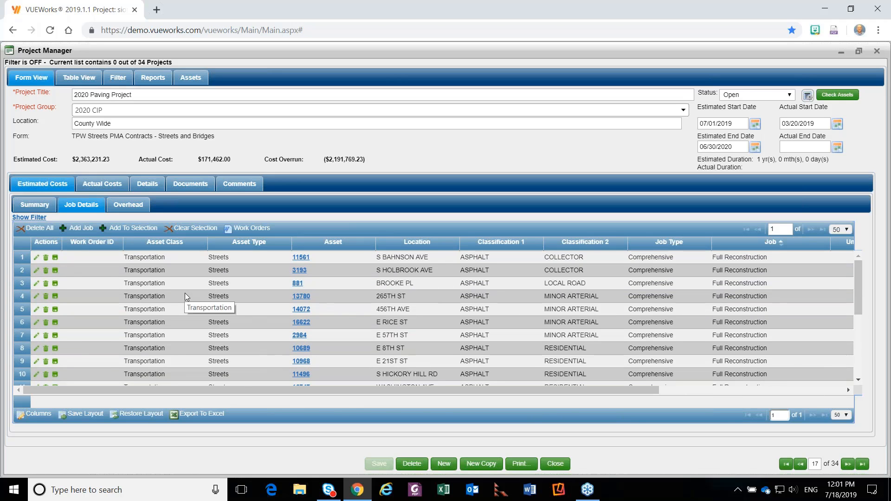
left_click(108, 185)
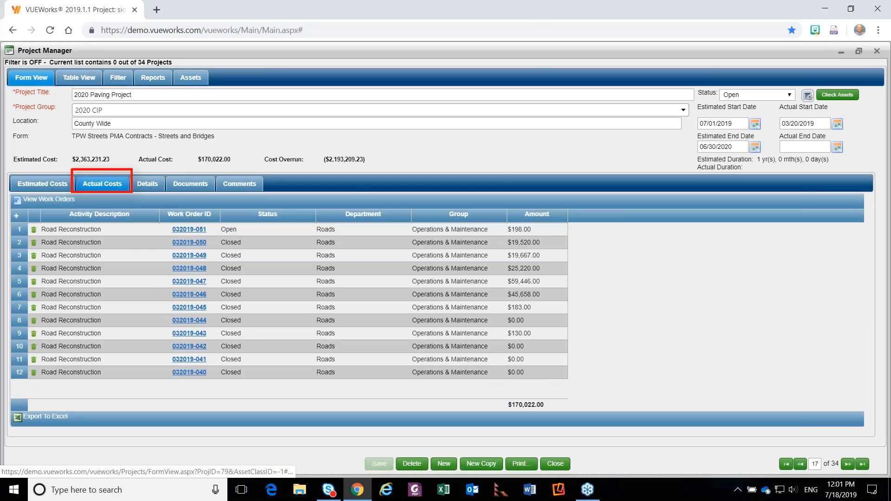
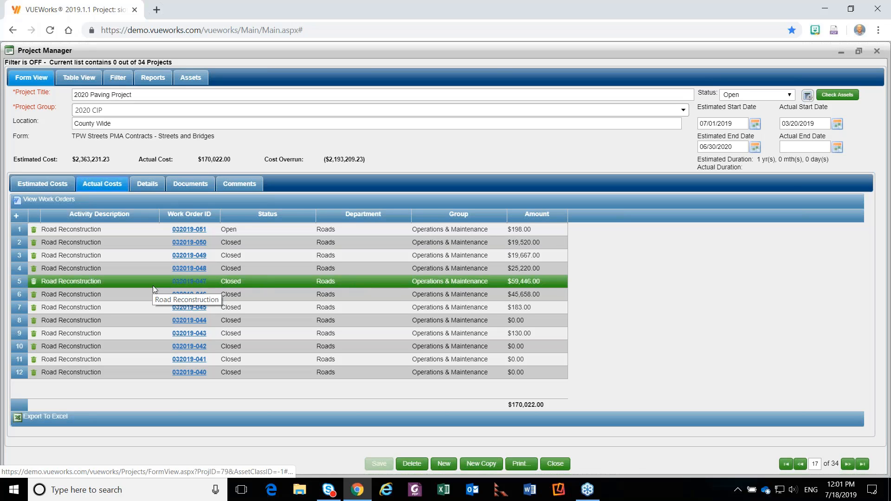
Review the estimated costs, actual costs and attached assets of the fifth Road Reconstruction work order in the actual costs list.
left_click(186, 283)
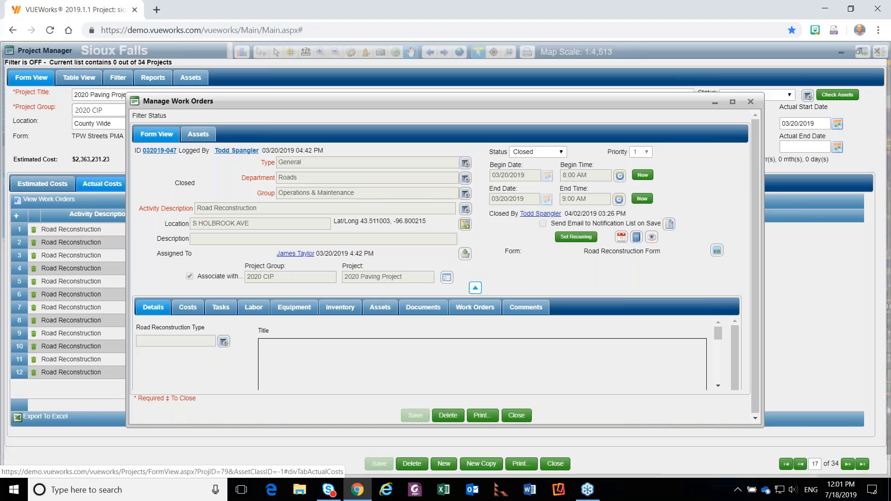
left_click(187, 308)
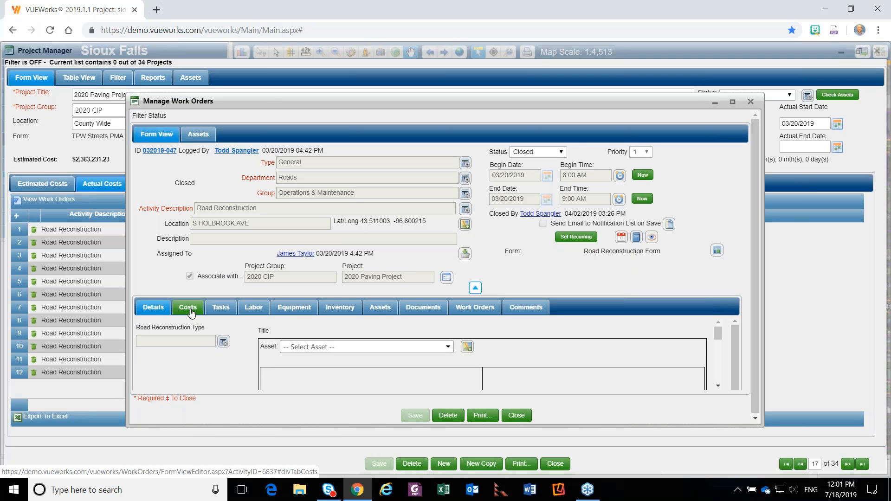
left_click(475, 288)
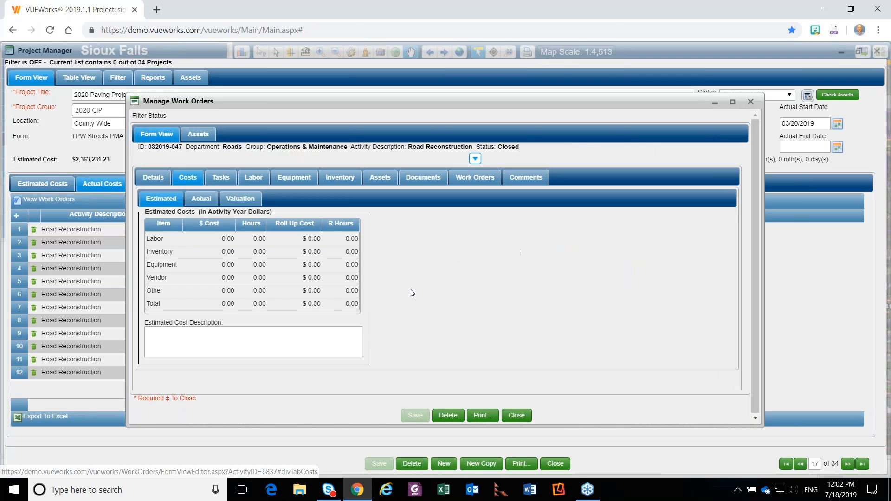
left_click(202, 198)
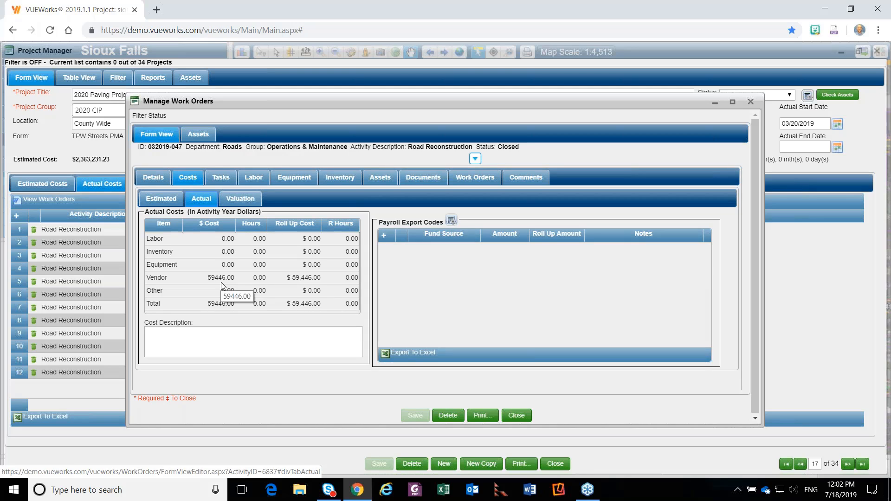
left_click(375, 179)
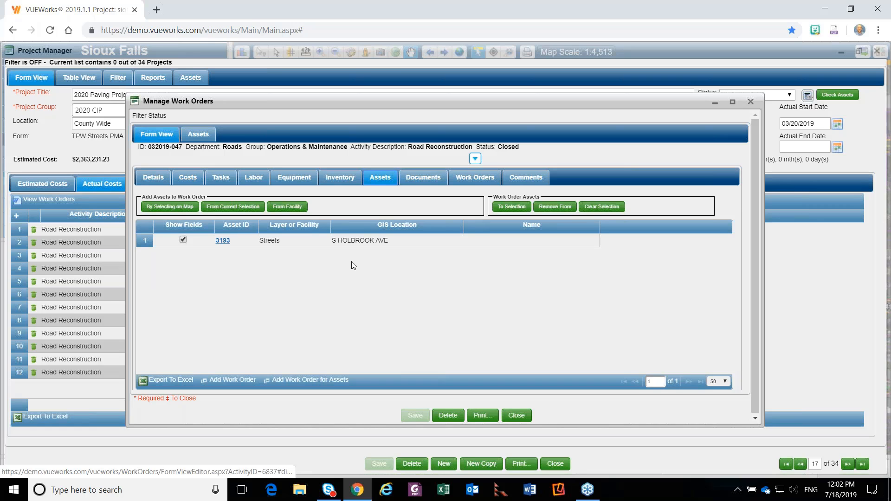
left_click(527, 415)
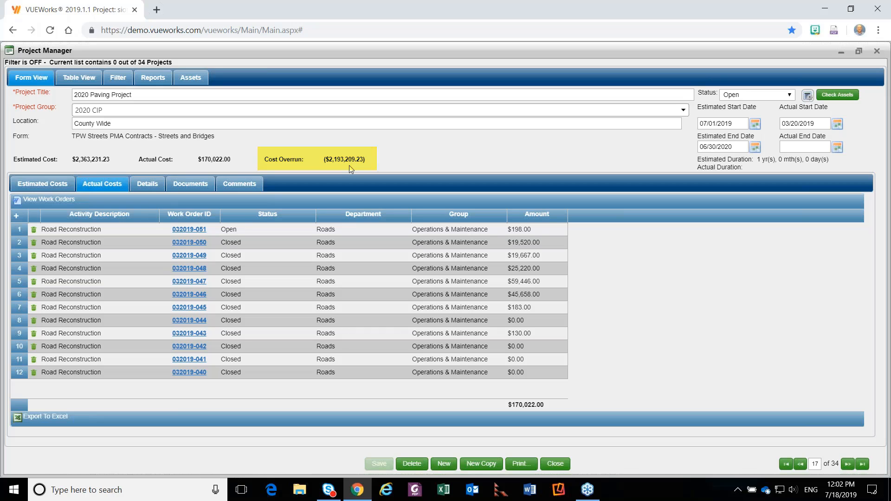
Create a work order from the W Bream Dr street job in the estimated job details, accepting the default map selection options.
left_click(51, 186)
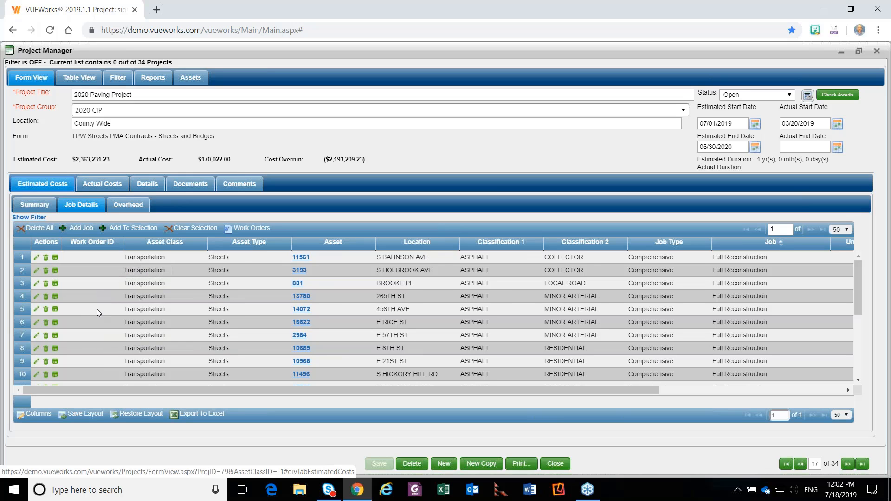
scroll(96, 308, "down", 3)
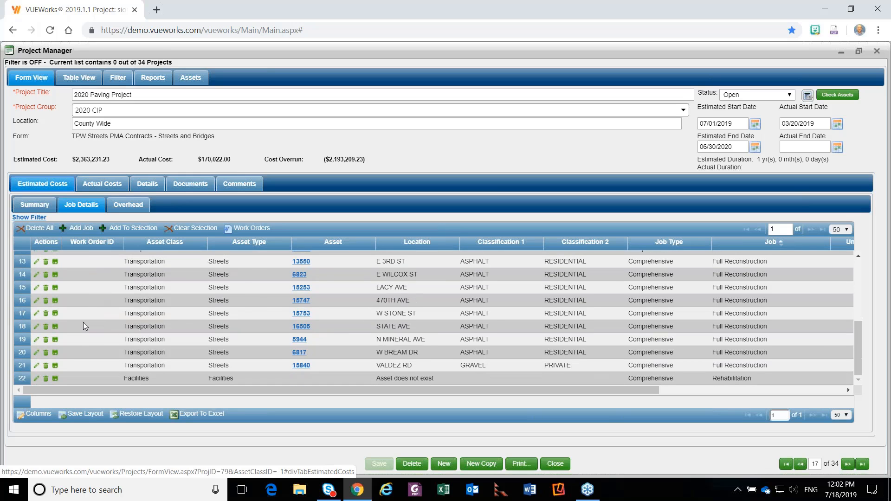
left_click(55, 353)
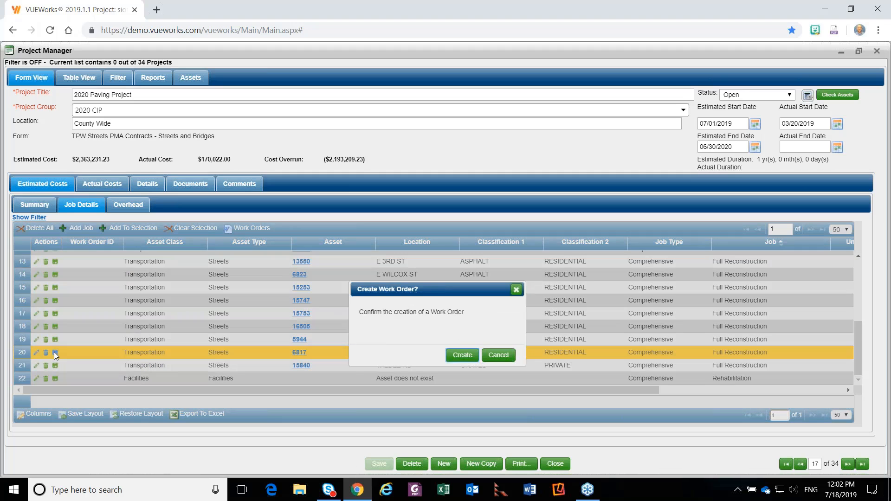
left_click(455, 361)
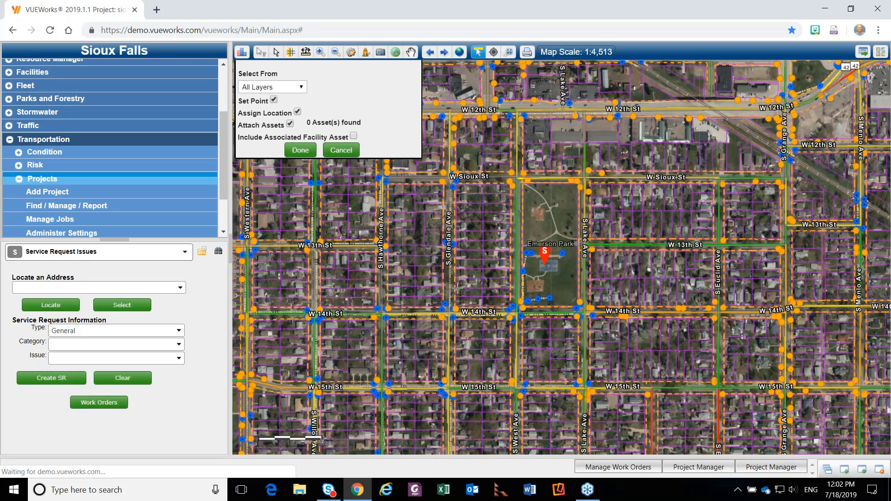
left_click(312, 152)
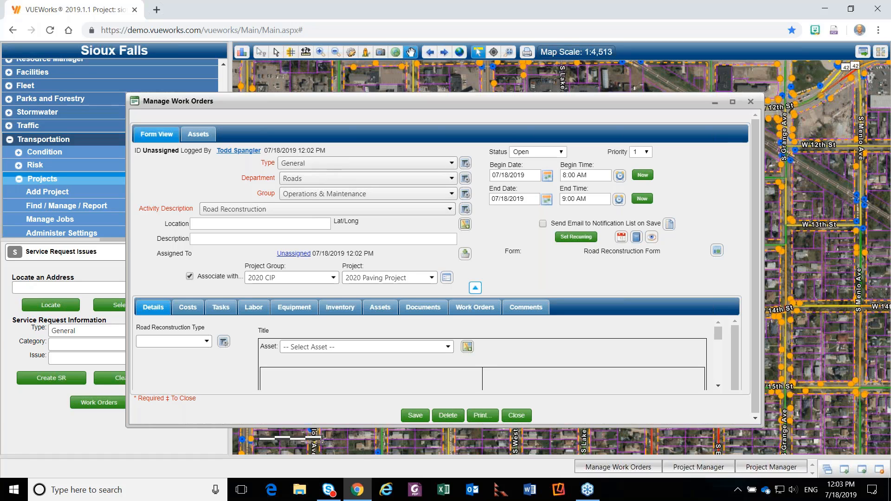
Check the new work order's attached asset and its 2020 Paving Project association, and save the work order.
left_click(380, 308)
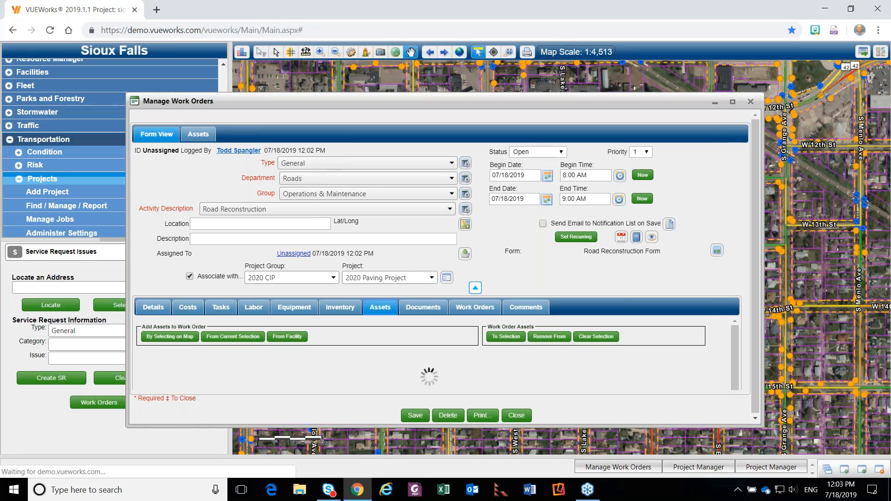
left_click(476, 288)
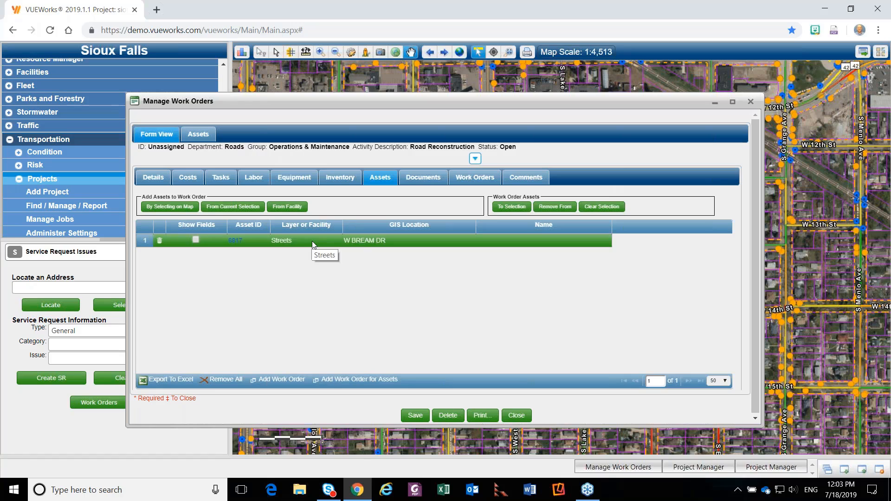
left_click(475, 158)
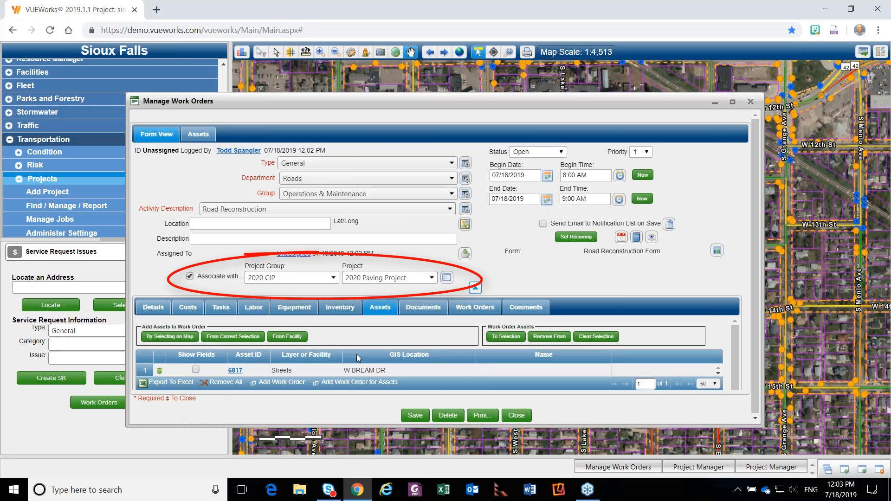
left_click(403, 415)
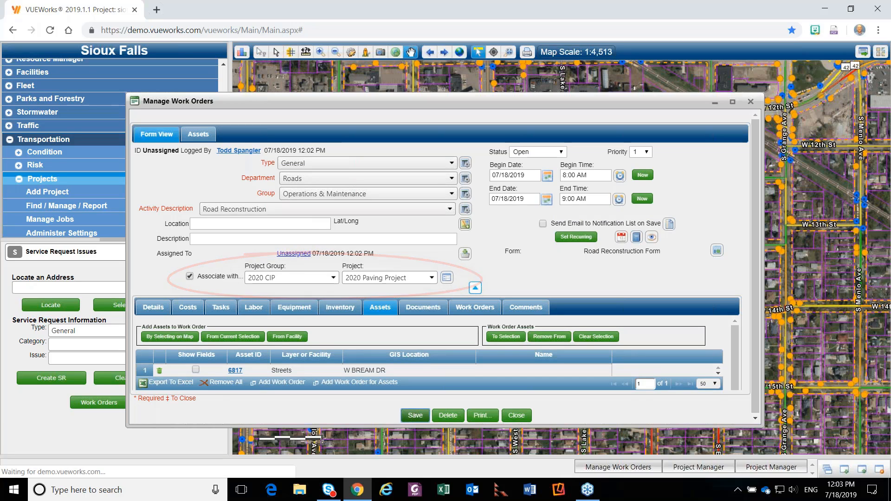
left_click(525, 415)
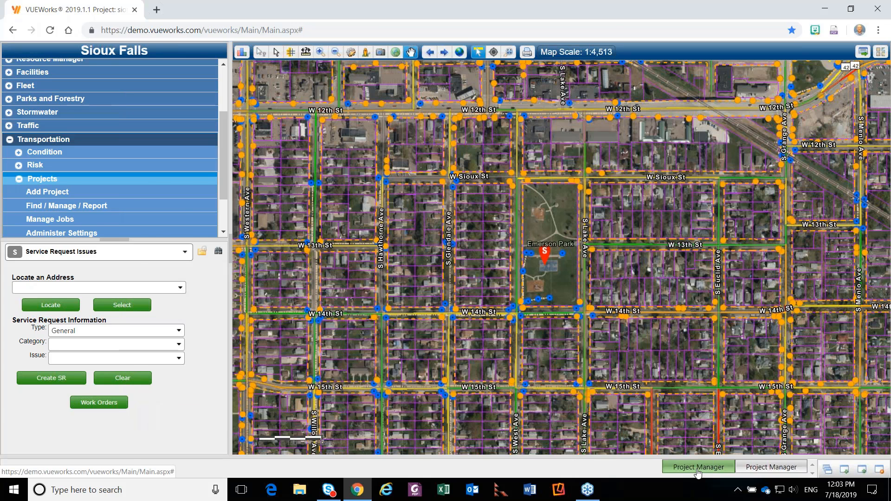
Return to the 2020 Paving Project, reload its record by moving to the following project and back, and view its actual costs.
left_click(698, 467)
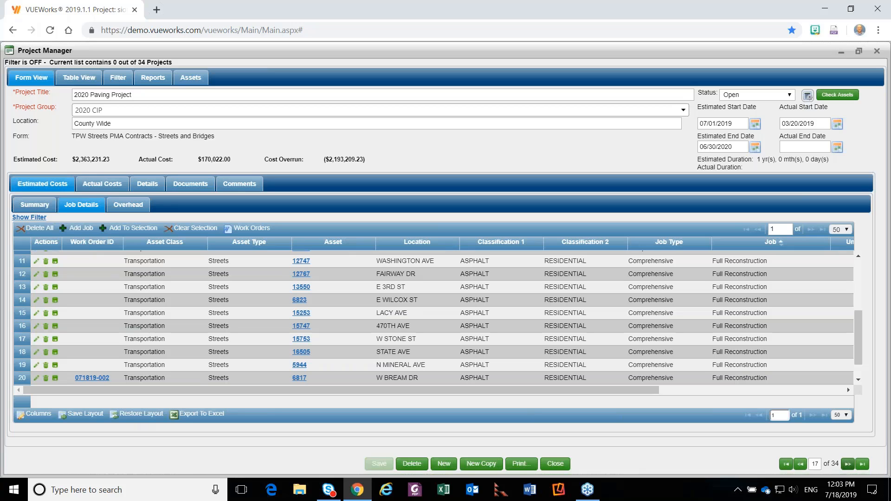
left_click(850, 464)
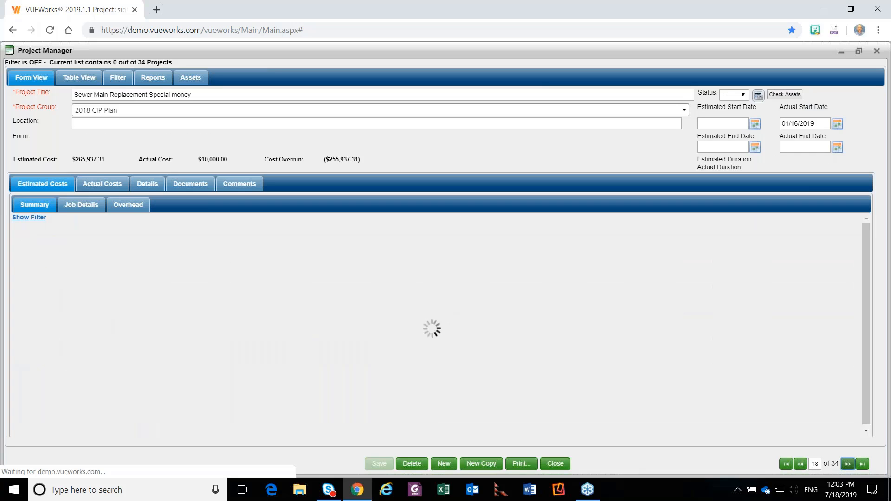
left_click(800, 464)
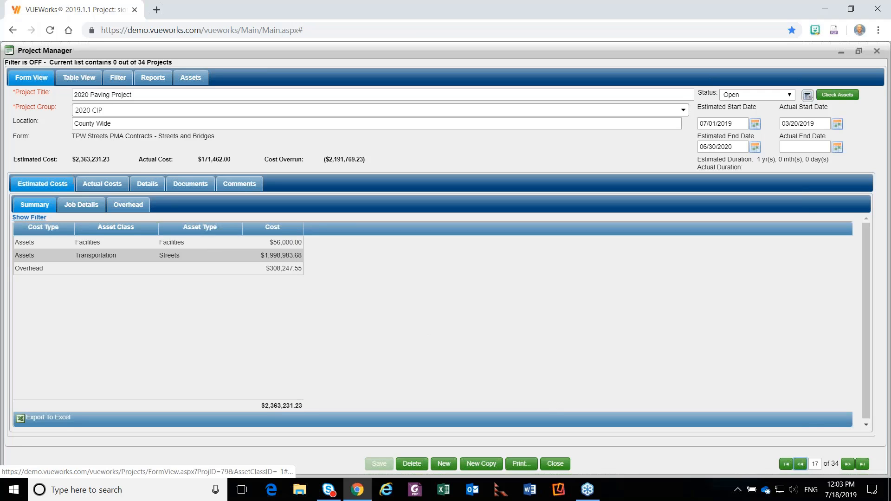
left_click(100, 186)
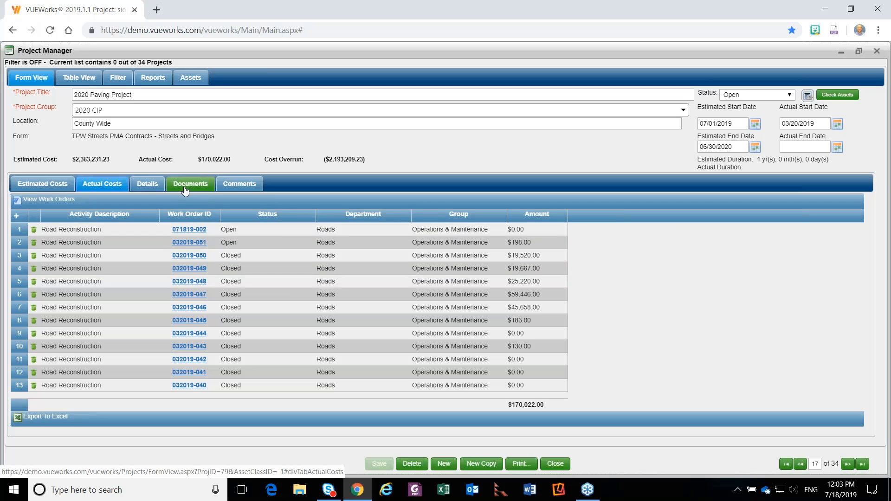
Review the project's contractor details, linked documents and comments.
left_click(148, 185)
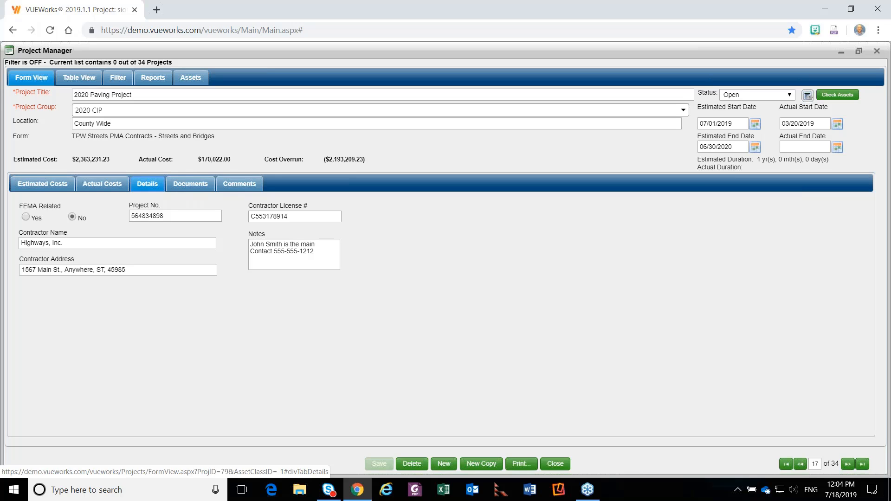
left_click(190, 184)
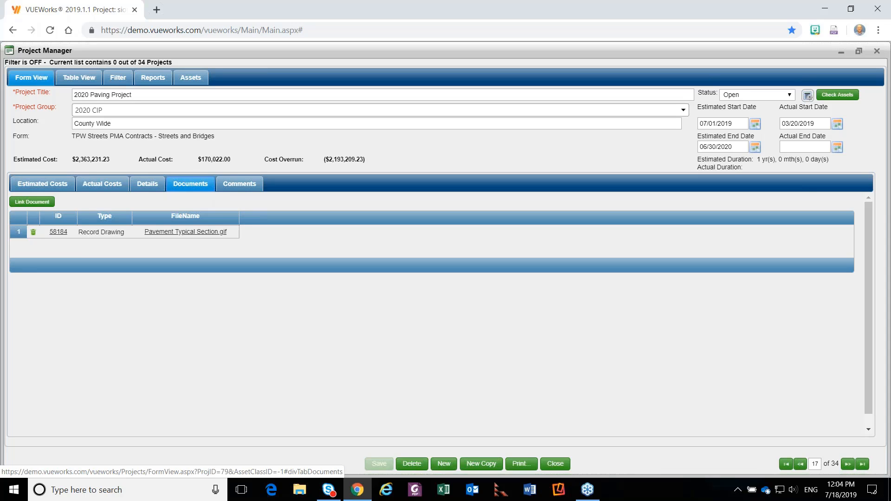
left_click(235, 185)
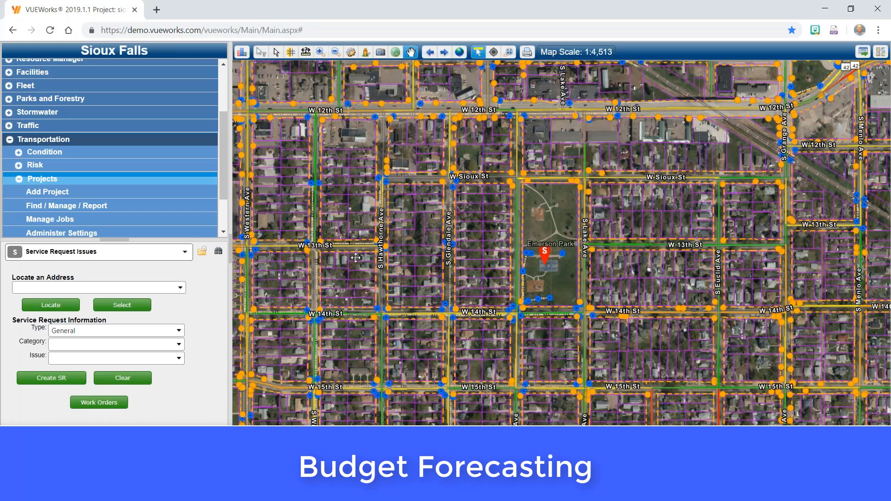
Open the Budget Forecasting settings for the Transportation asset class and maximize their window.
scroll(103, 180, "down", 2)
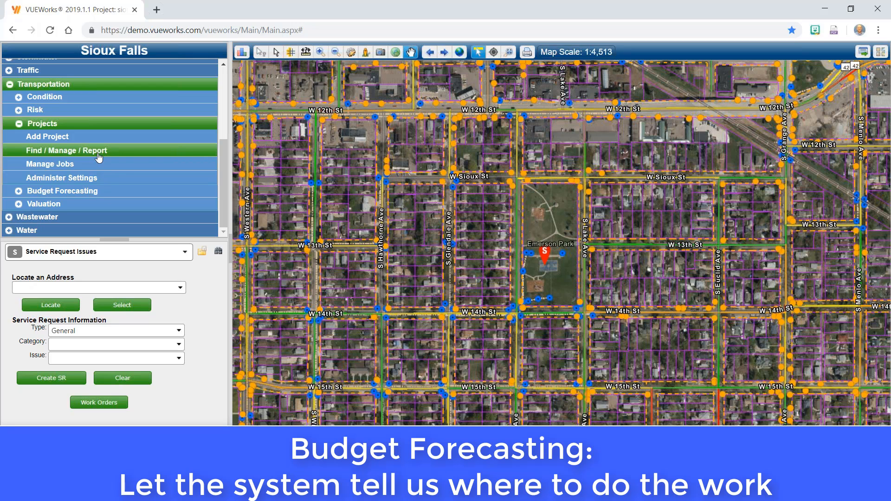
left_click(74, 191)
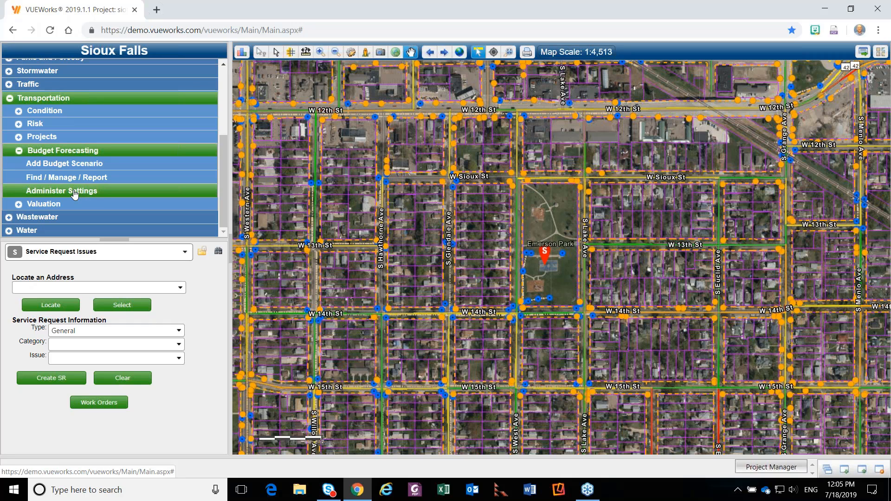
left_click(74, 192)
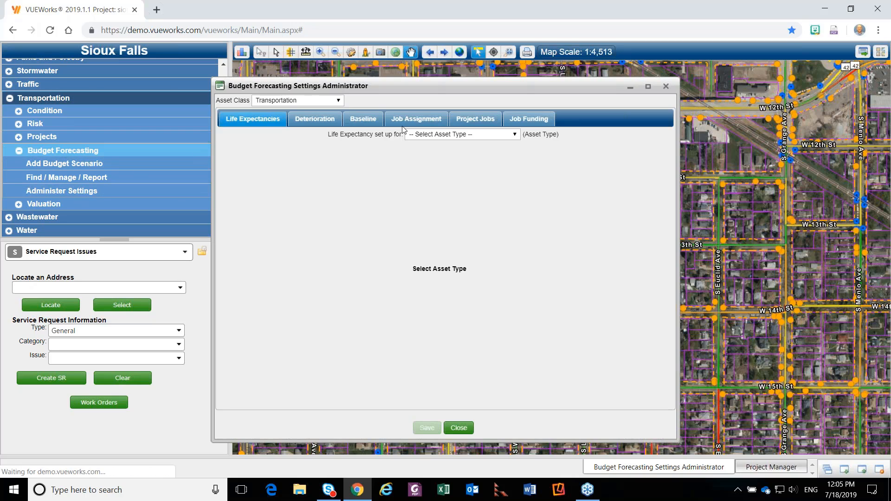
left_click(649, 87)
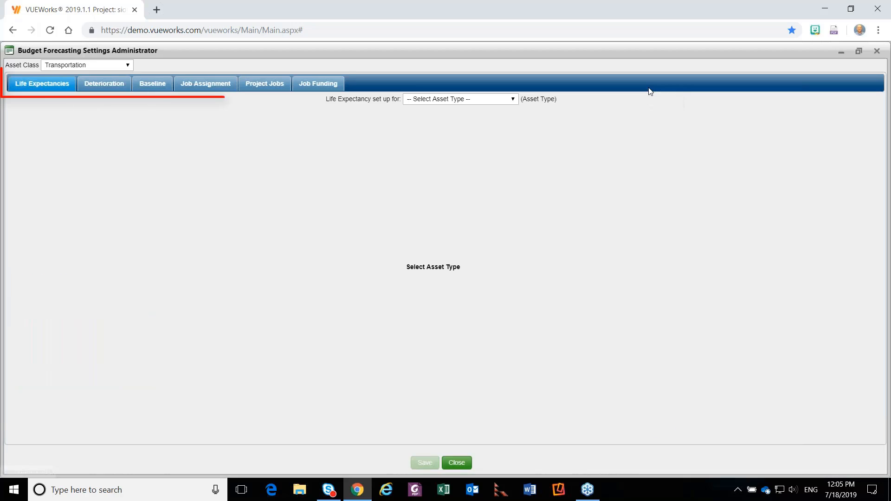
Show the life expectancy setup for the Streets asset type and its Streets layer.
left_click(445, 99)
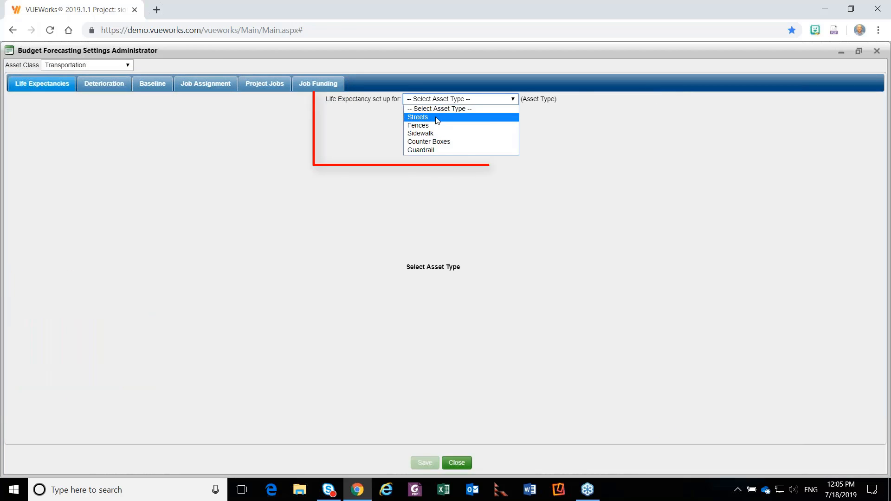
left_click(439, 117)
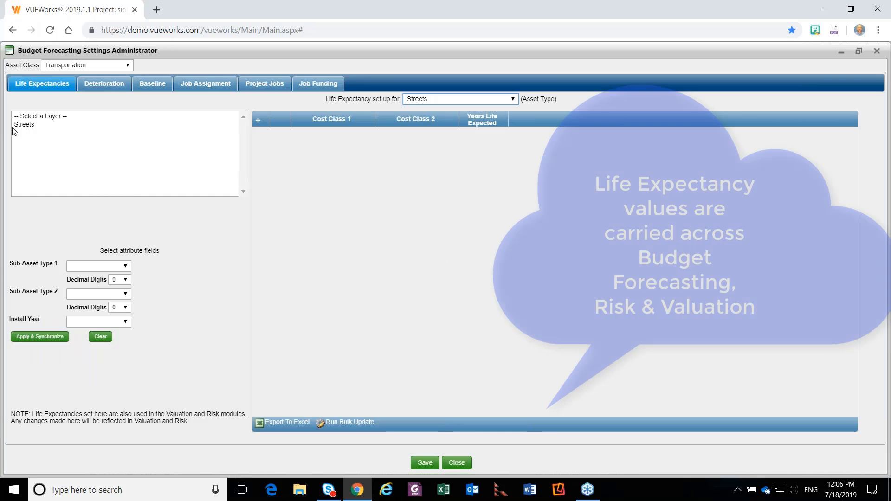
left_click(23, 124)
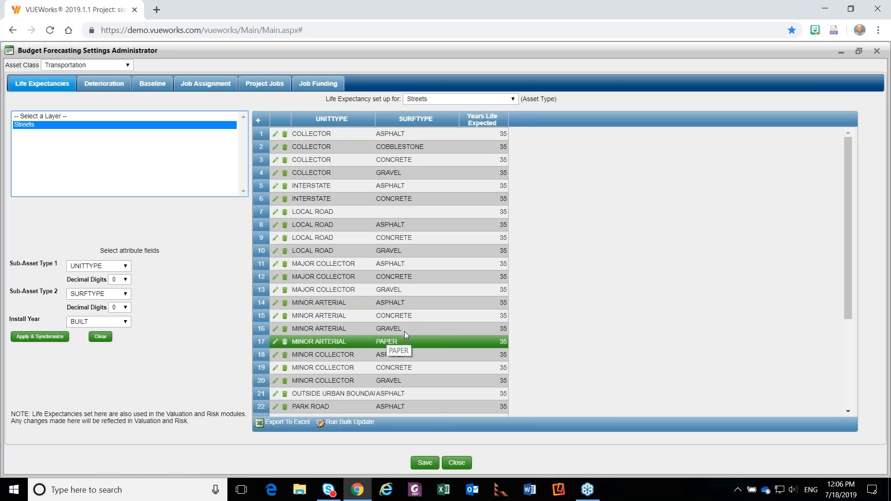
Compare the 4th Order Polynomial, 3rd Order Polynomial and Custom 1 deterioration curves for Streets.
left_click(104, 84)
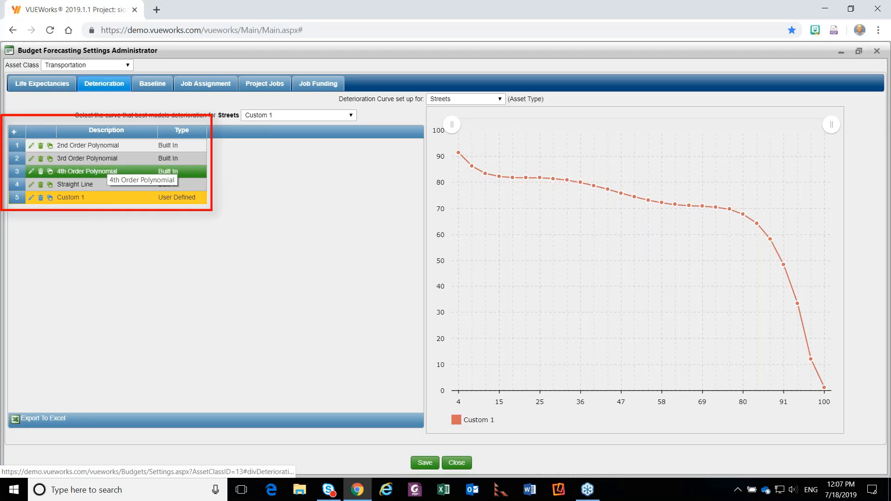
left_click(106, 171)
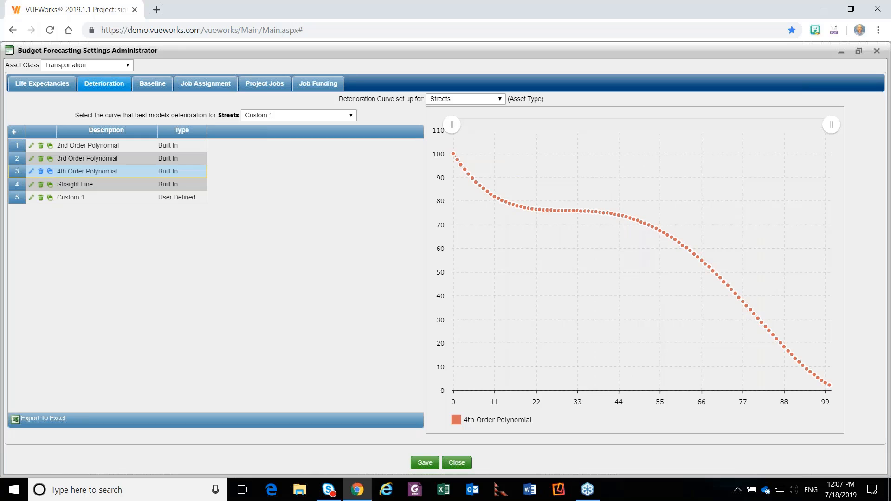
left_click(109, 158)
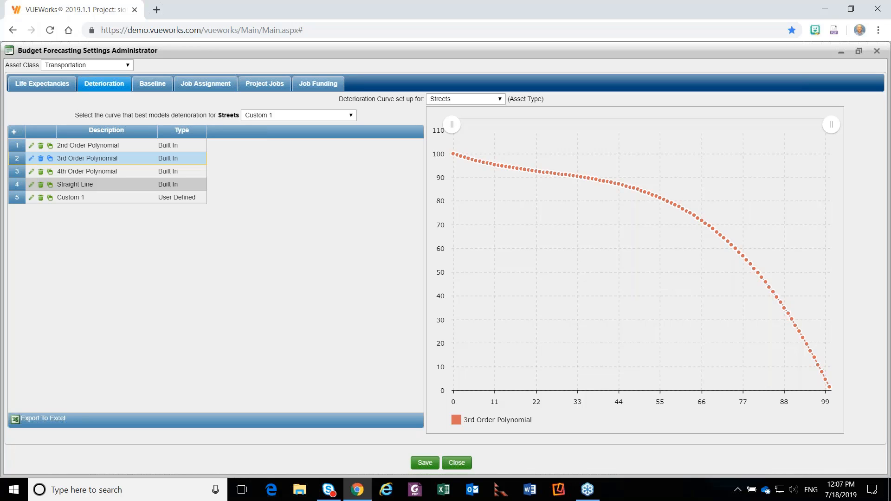
left_click(110, 199)
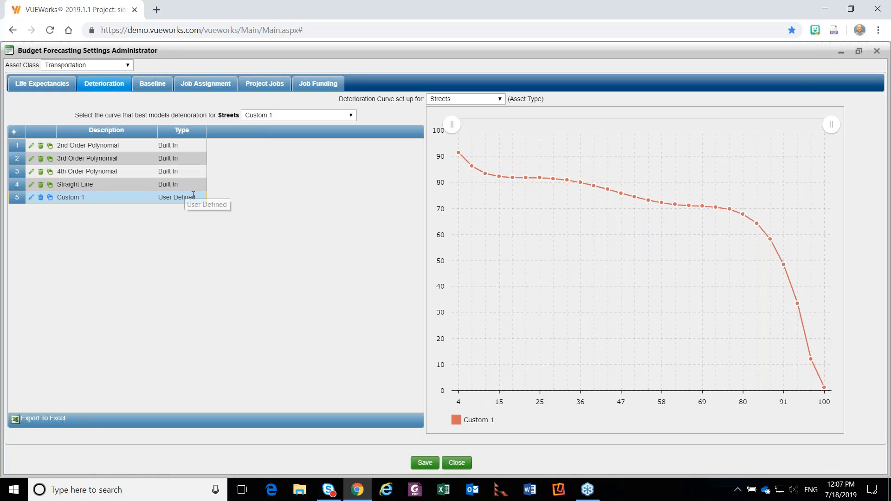
mouse_move(459, 157)
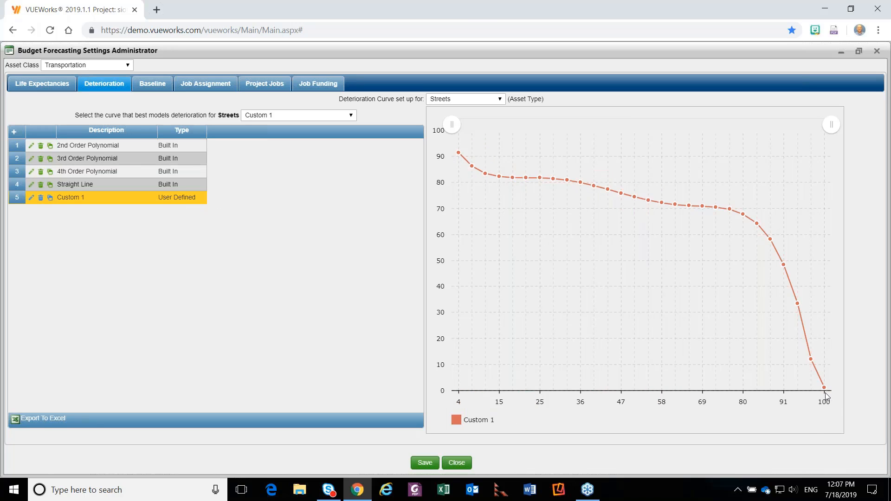
Examine the Custom 1 deterioration curve and the other curve choices available for Streets.
mouse_move(825, 390)
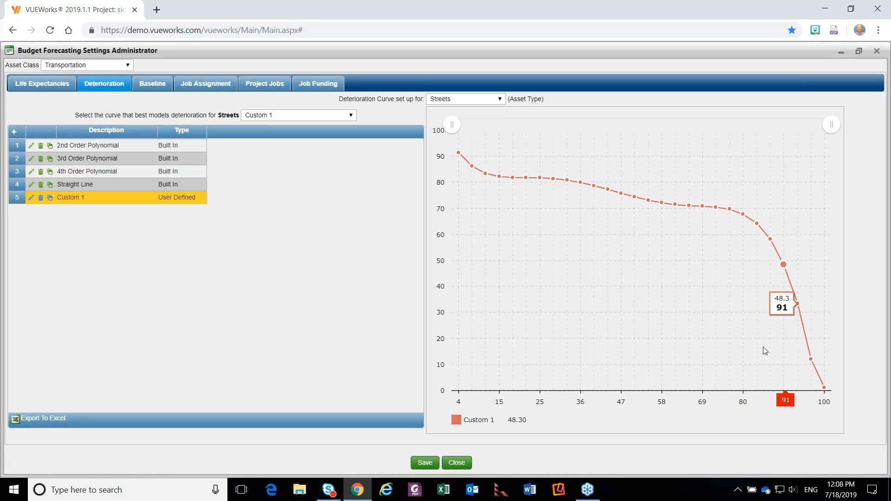
left_click(278, 117)
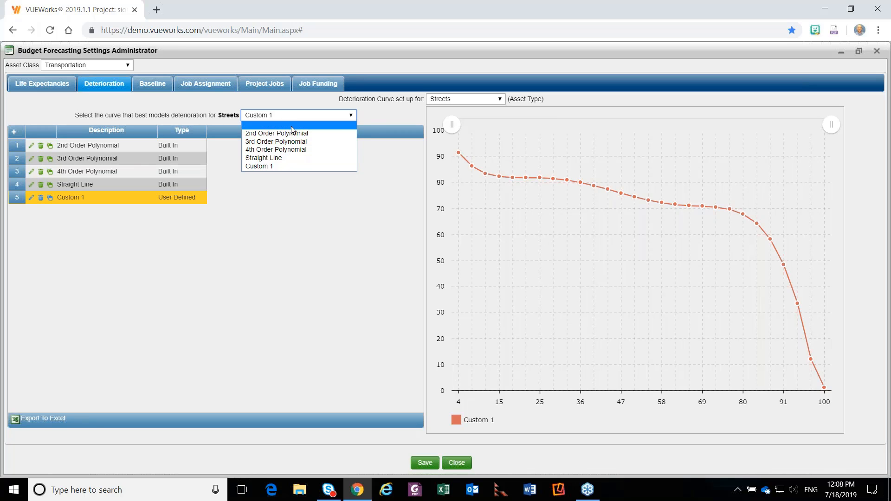
left_click(291, 222)
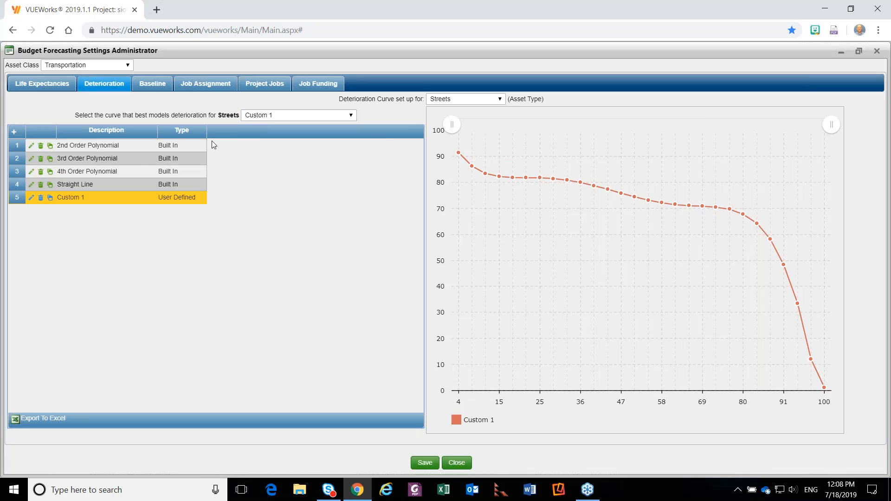
Mark Streets for the baseline calculation and review its baseline deterioration results by year.
left_click(152, 84)
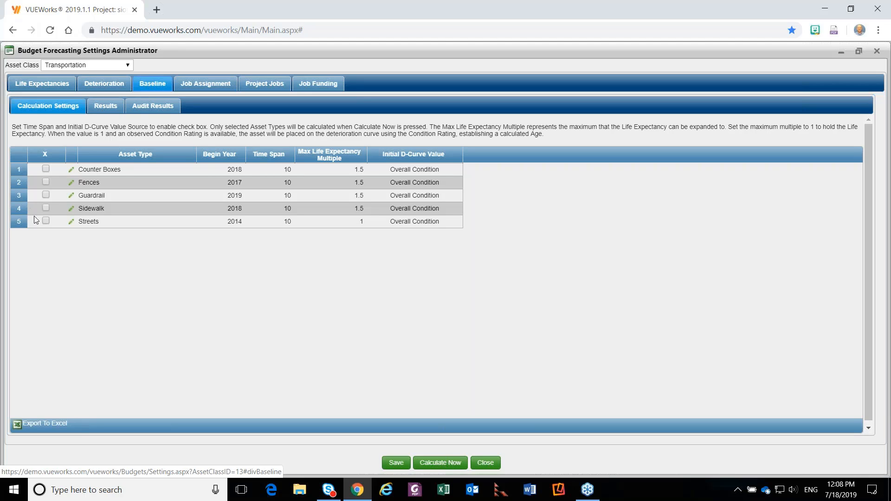
left_click(45, 221)
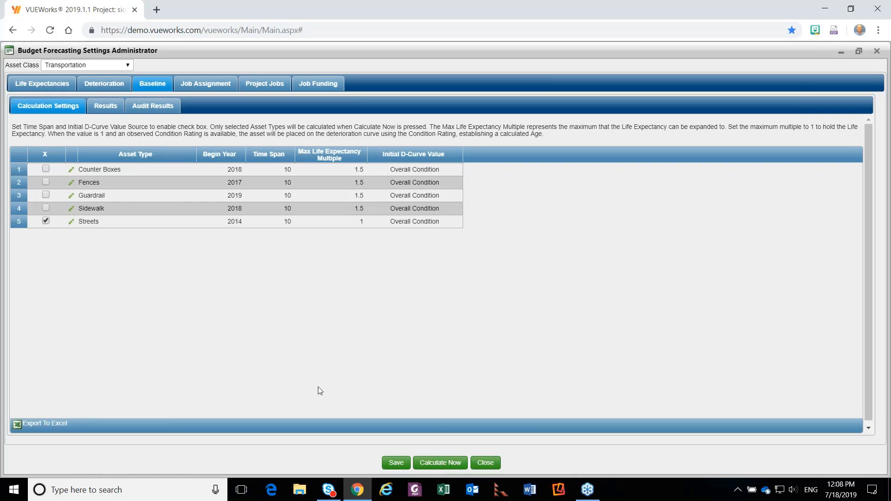
left_click(107, 107)
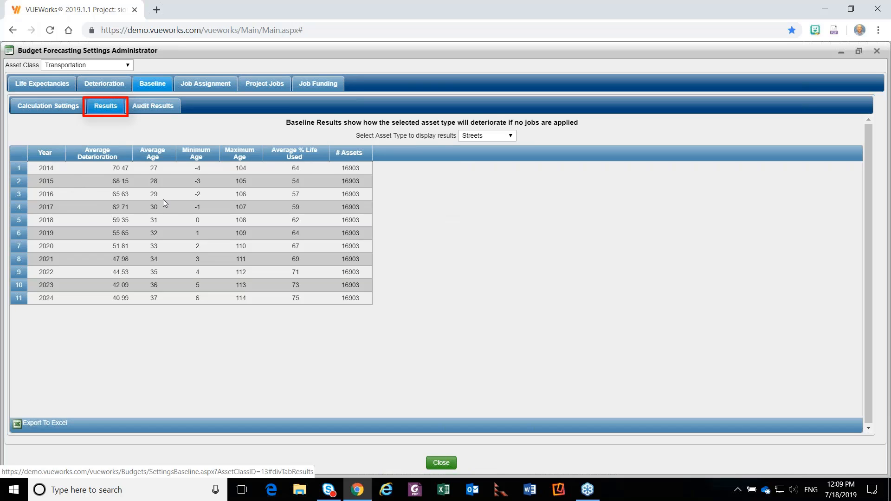
Inspect the Begin Year and Time Span in the Streets baseline calculation settings and close the record.
left_click(40, 107)
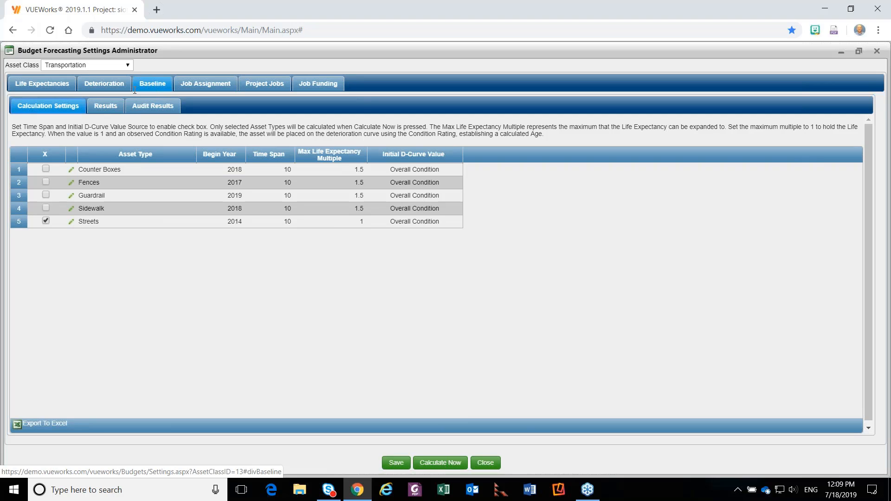
double_click(105, 224)
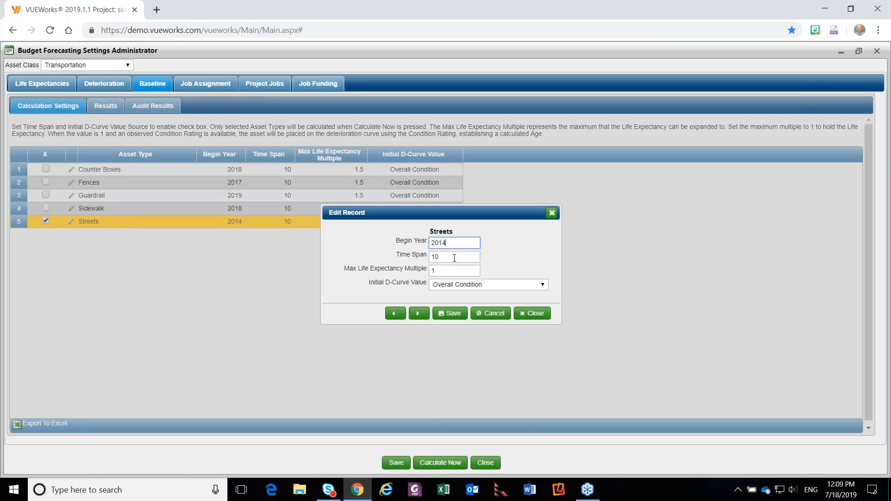
double_click(454, 258)
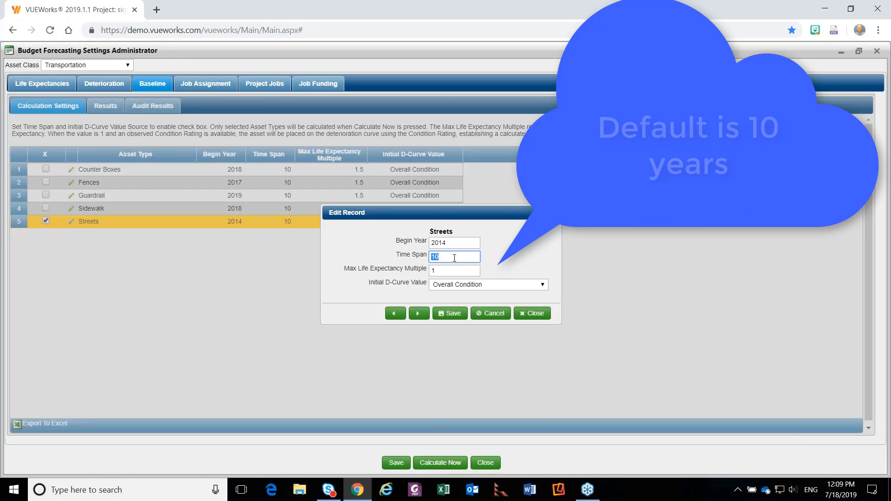
left_click(531, 316)
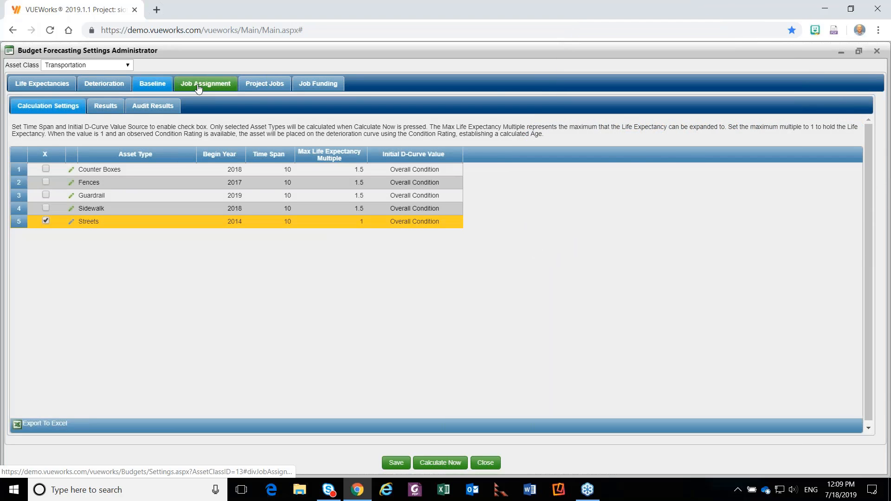
Review the Streets job assignment rules, covering the Slurry Seal failure mode record and the deterioration criteria.
left_click(204, 85)
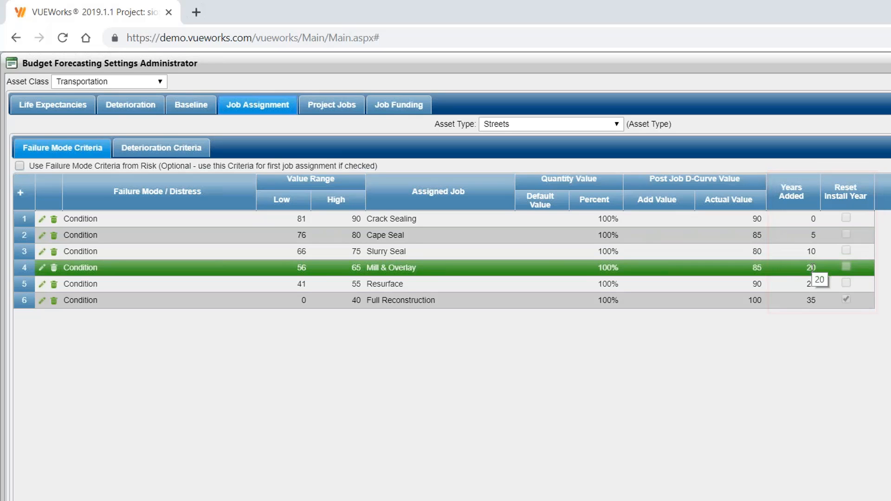
double_click(148, 255)
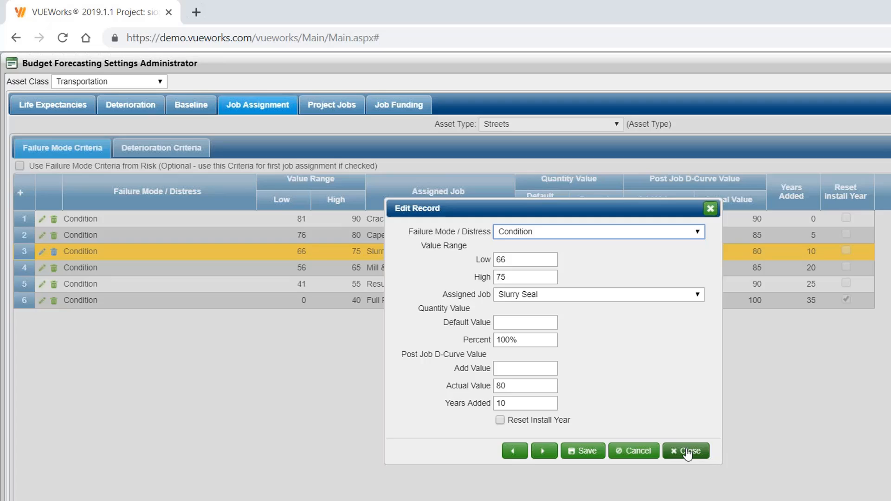
left_click(686, 451)
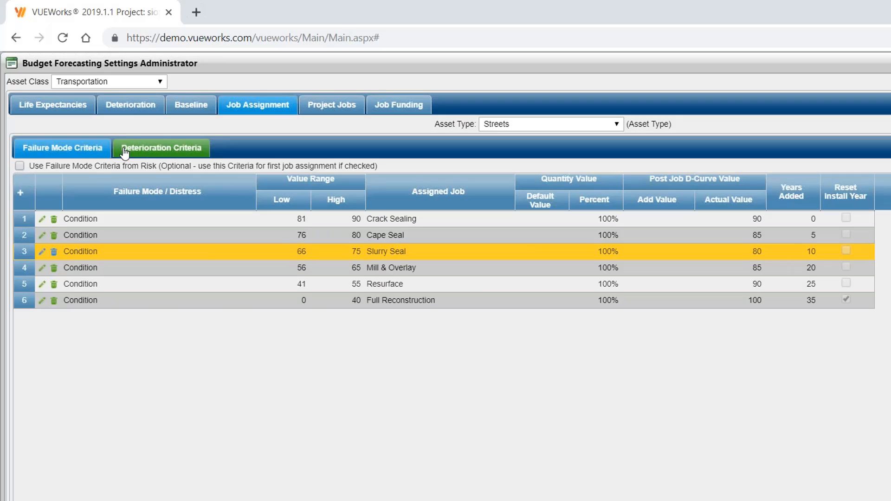
left_click(160, 148)
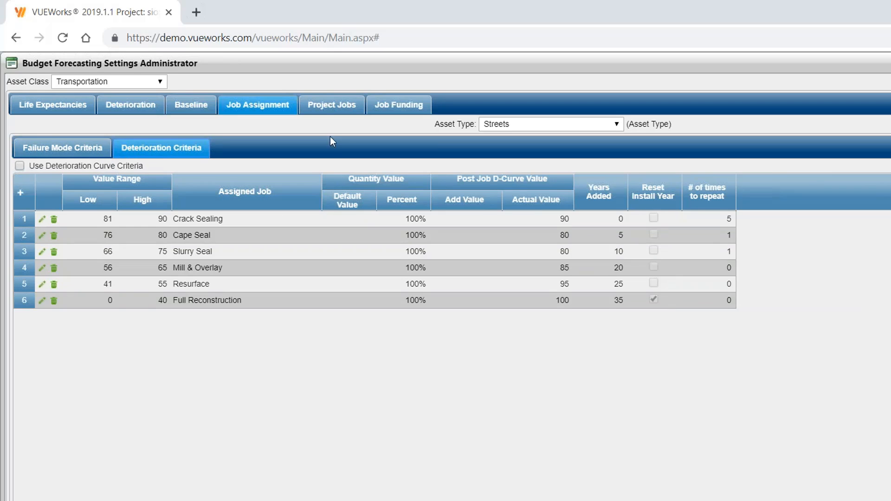
Review the project job defaults, funding sources and job funding associations, and close the settings without saving.
left_click(348, 115)
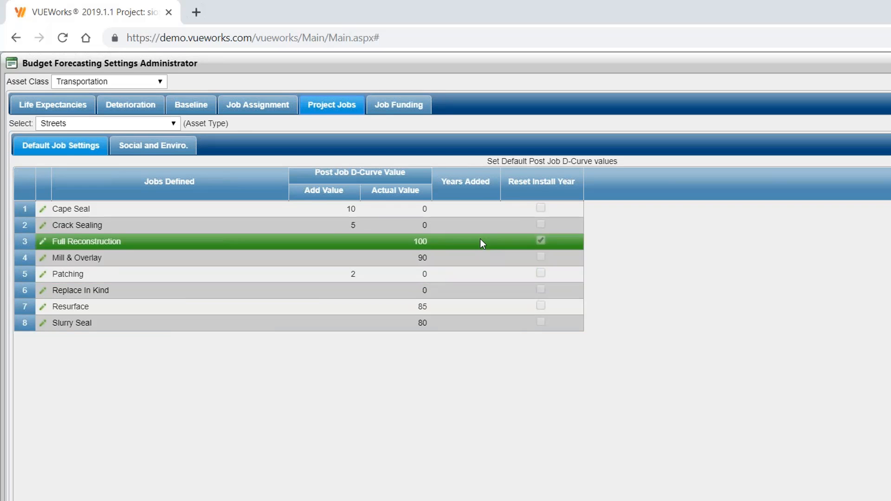
left_click(412, 111)
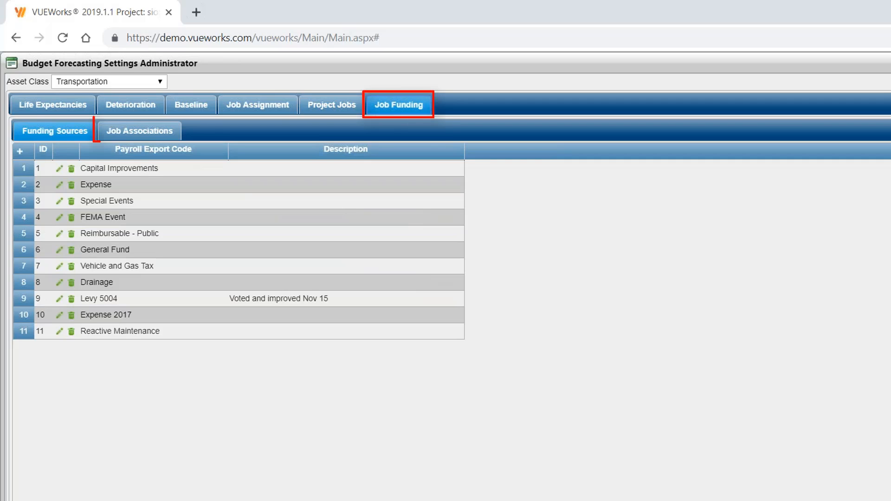
left_click(130, 133)
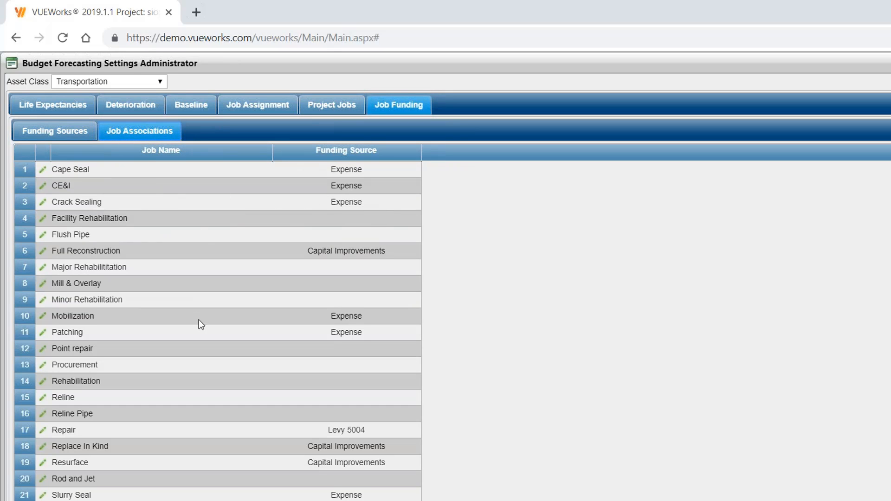
scroll(199, 343, "down", 1)
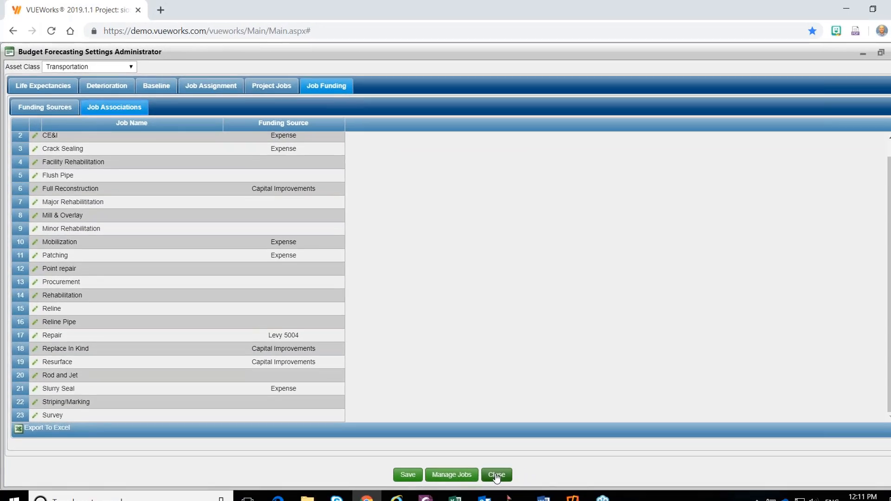
left_click(484, 462)
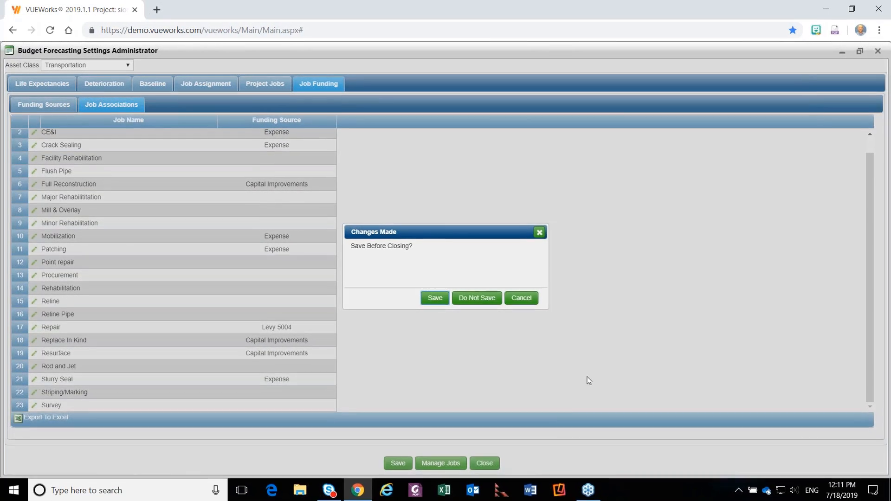
left_click(478, 306)
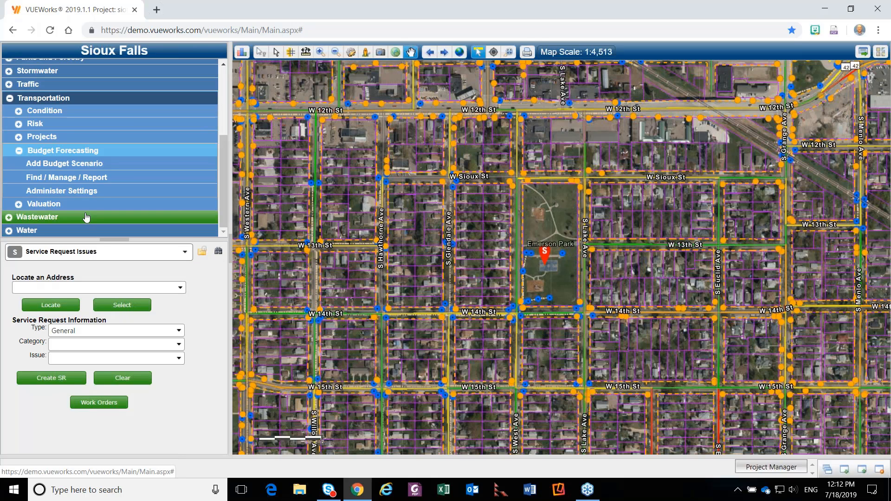
Open the Transportation budget scenarios and show the Pavement Average 78 PCI scenario's summary in a maximized window.
left_click(75, 181)
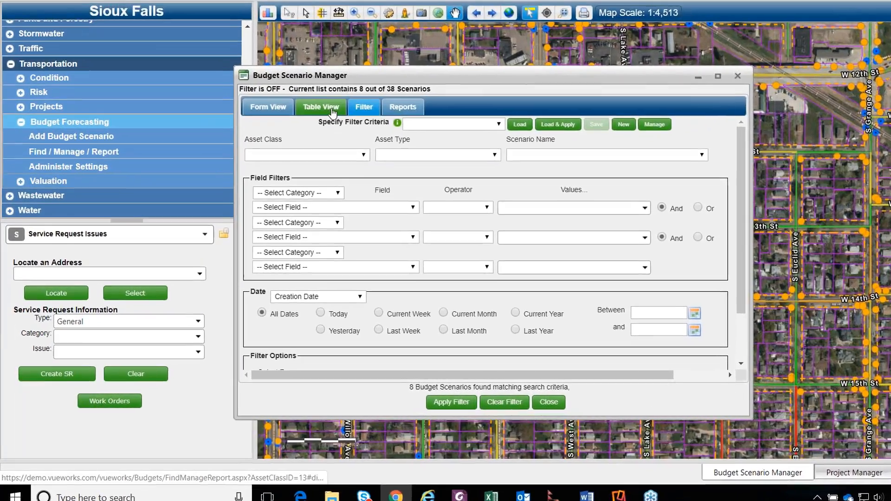
left_click(294, 138)
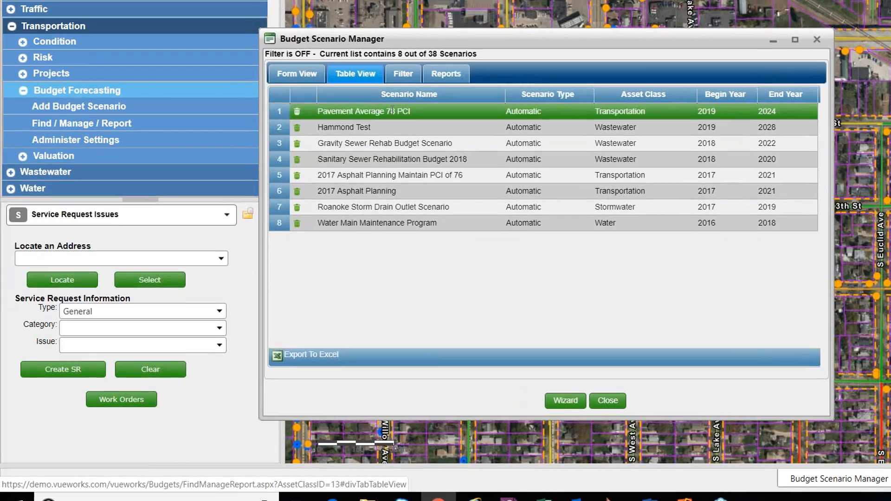
left_click(323, 125)
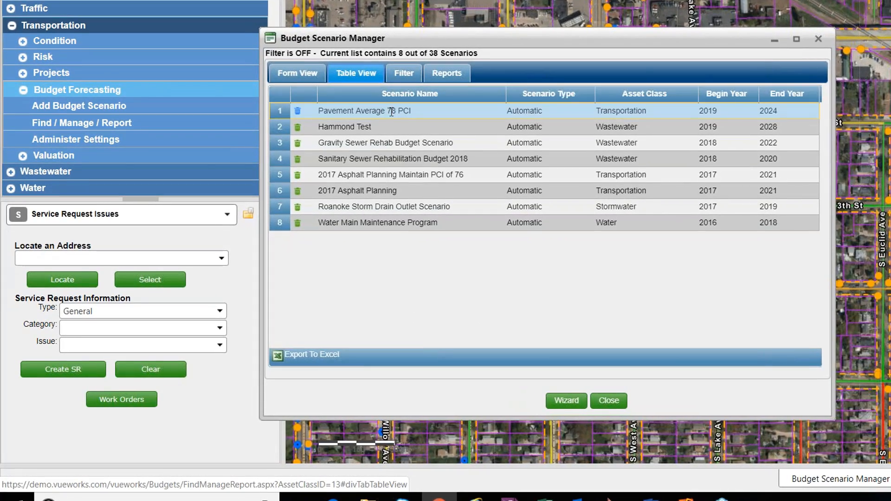
left_click(292, 77)
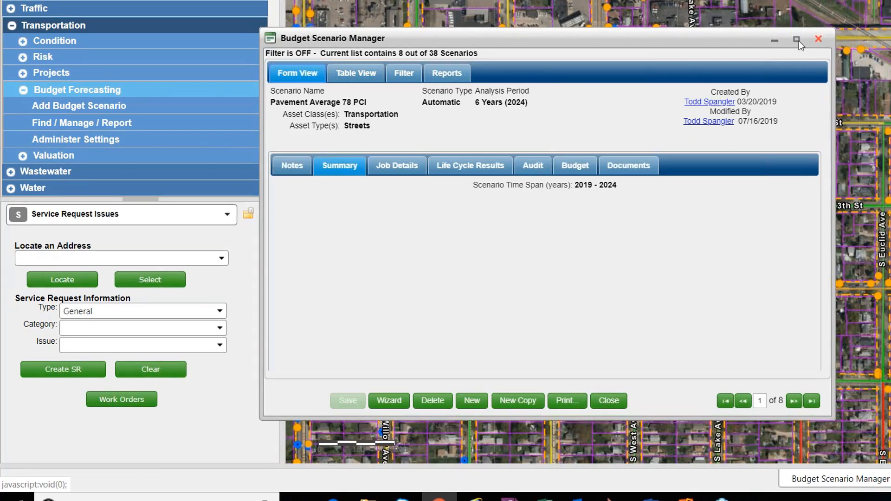
left_click(797, 39)
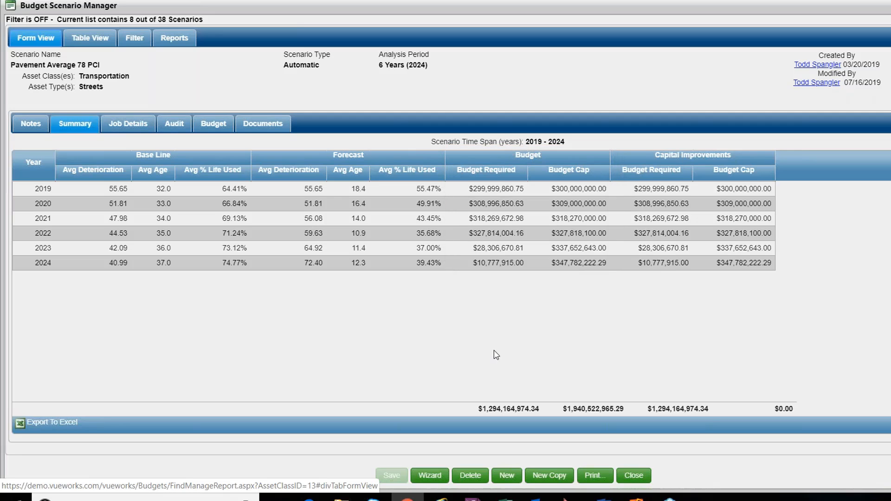
Open the wizard for the Pavement Average 78 PCI scenario and advance to its asset type selection.
left_click(431, 480)
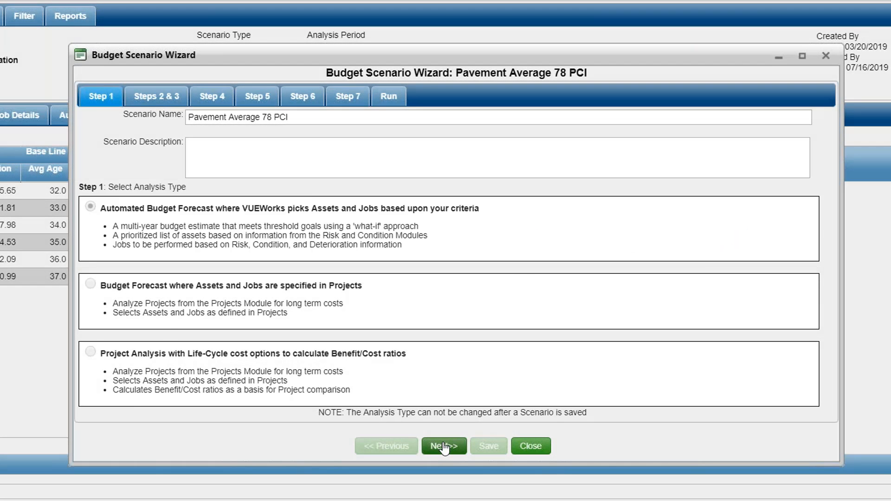
left_click(443, 446)
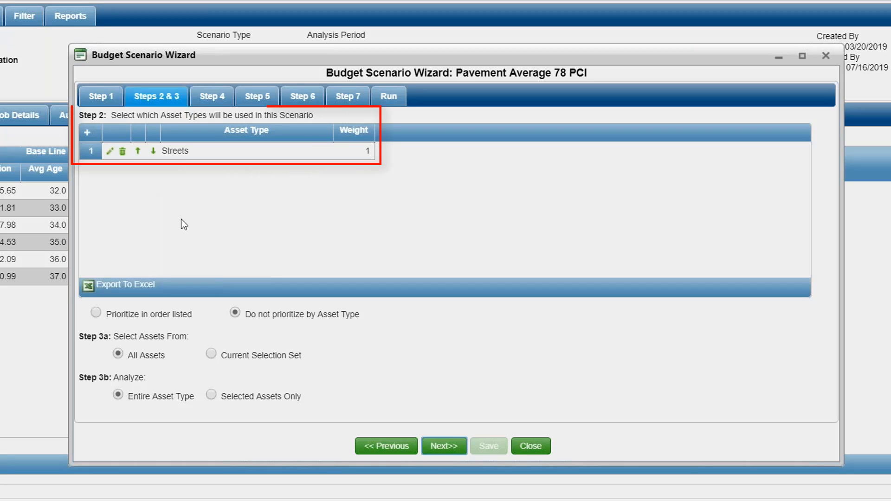
left_click(86, 133)
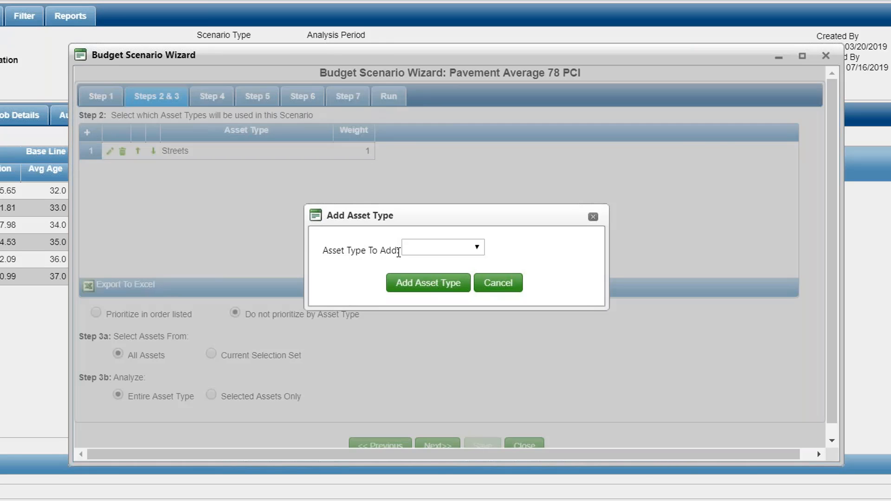
left_click(417, 250)
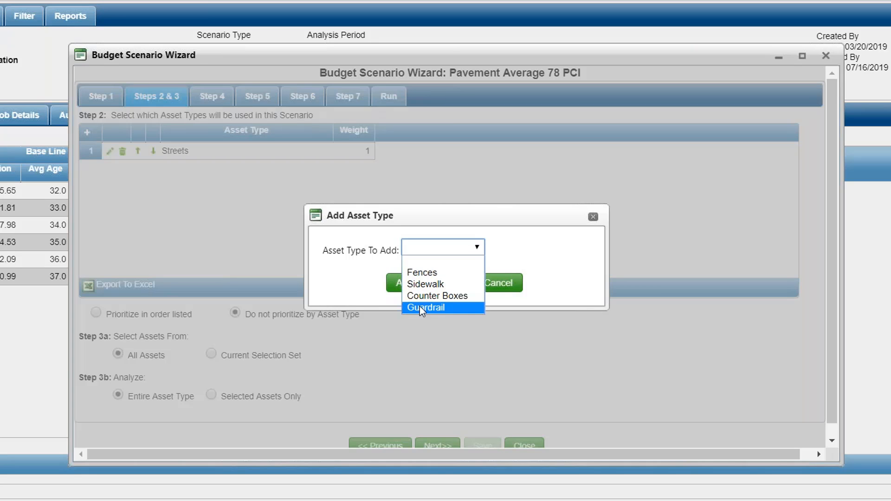
left_click(291, 224)
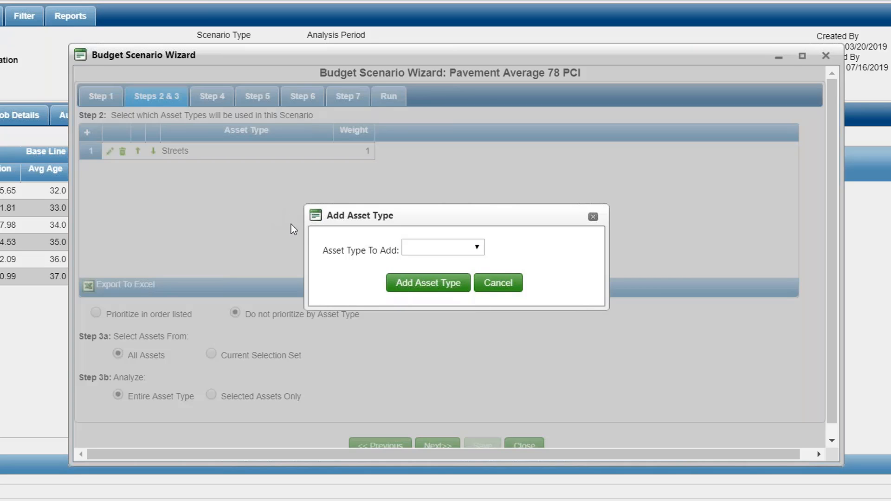
left_click(514, 290)
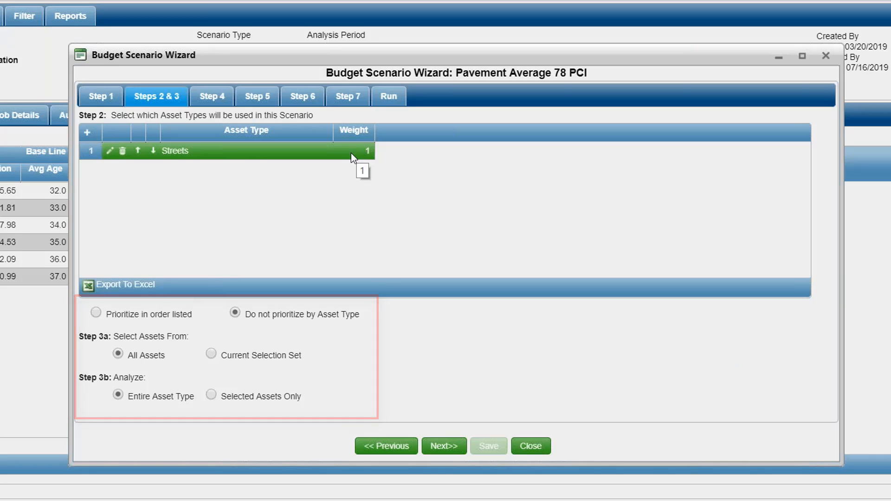
Add Sidewalk as an asset type used in the Pavement Average 78 PCI scenario.
left_click(91, 136)
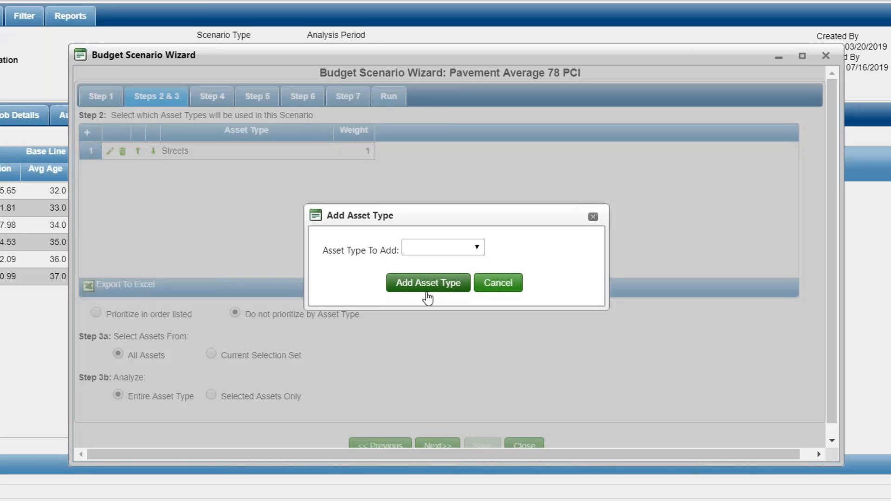
left_click(460, 249)
left_click(439, 284)
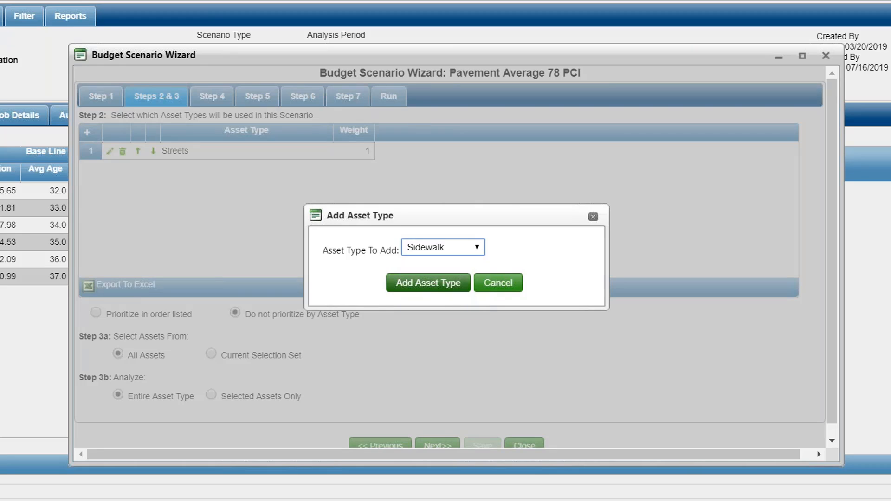
left_click(427, 284)
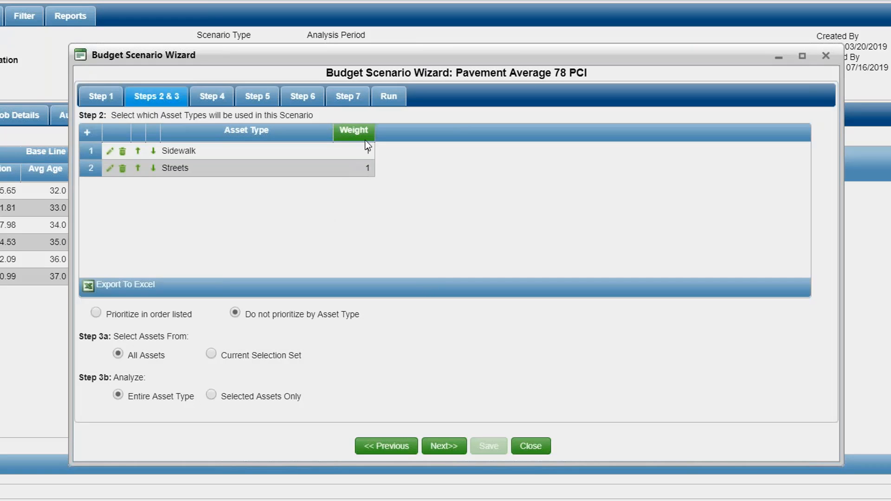
Set the Streets asset type's weight to 3 and proceed to the prioritization criteria in Step 4.
double_click(363, 168)
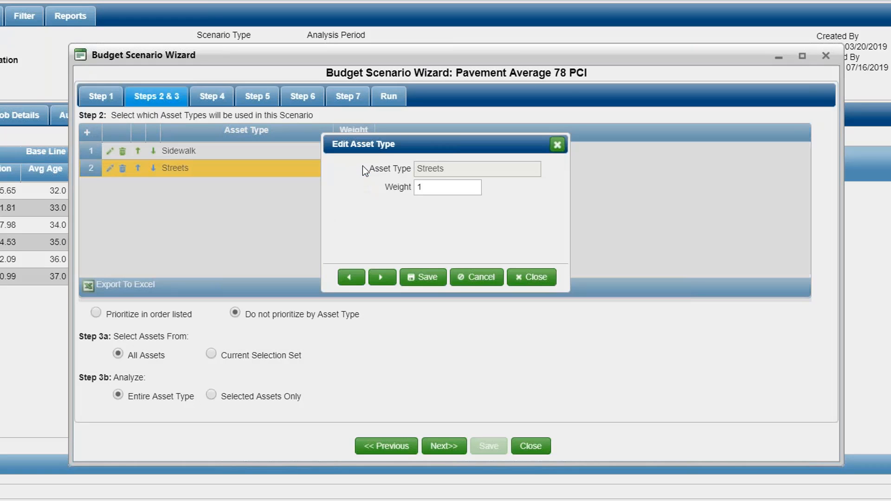
double_click(417, 187)
type("3")
left_click(426, 279)
left_click(531, 277)
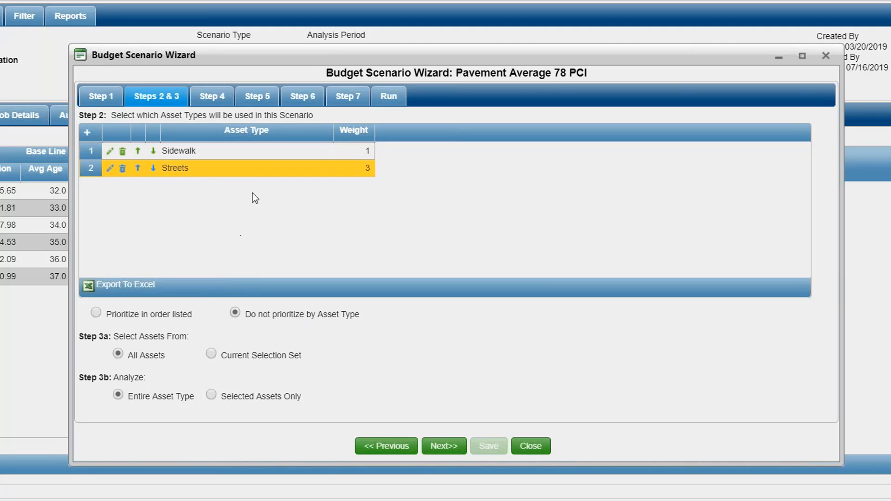
left_click(242, 170)
left_click(224, 97)
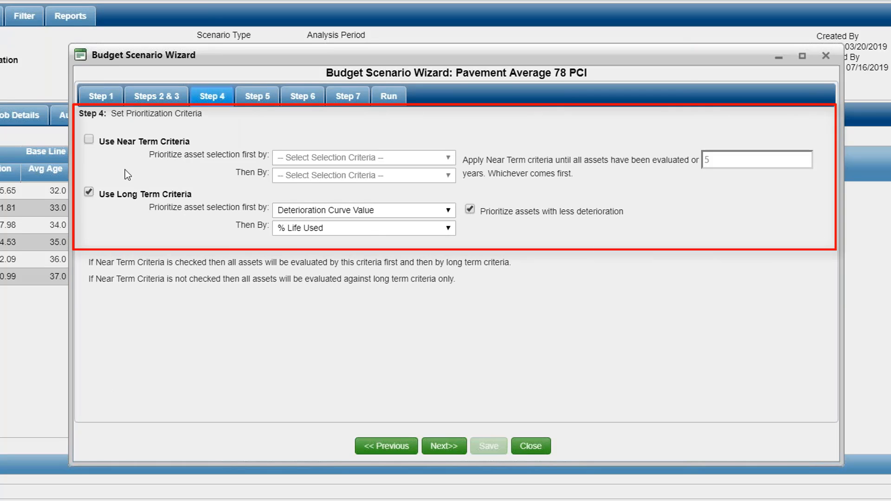
Try near-term criteria with Risk Score as the first asset priority, and turn the near-term criteria back off.
left_click(89, 139)
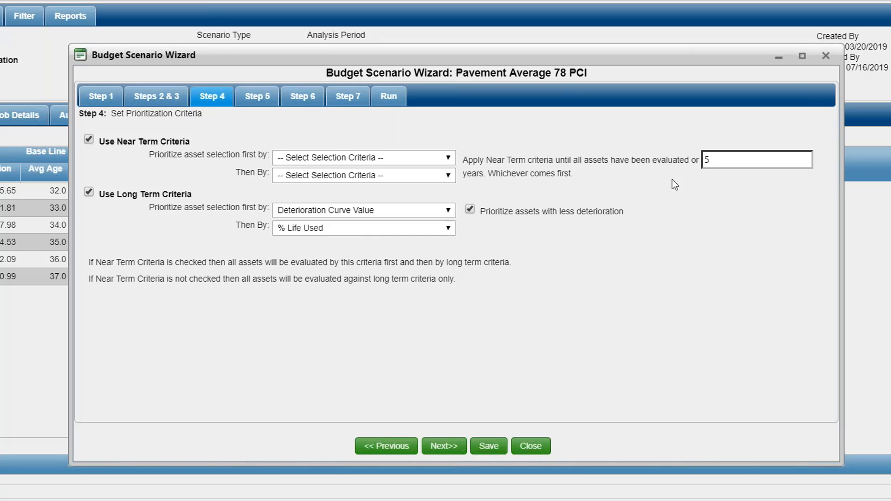
left_click(436, 167)
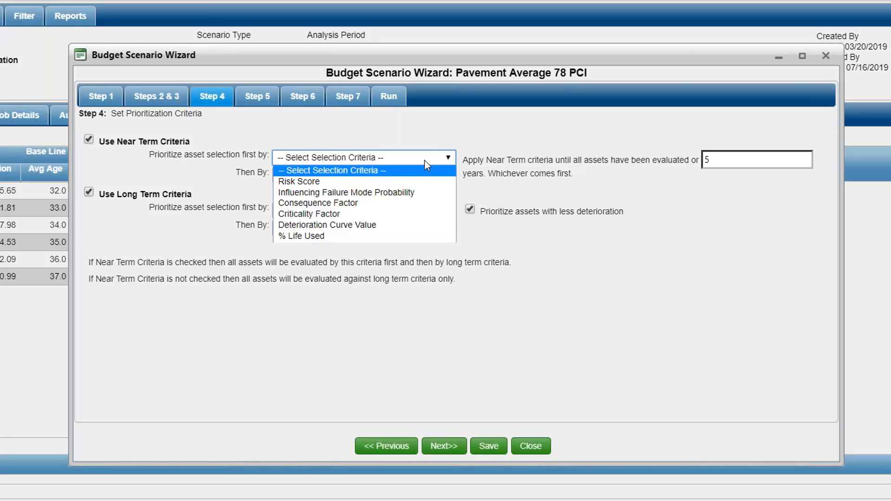
left_click(377, 181)
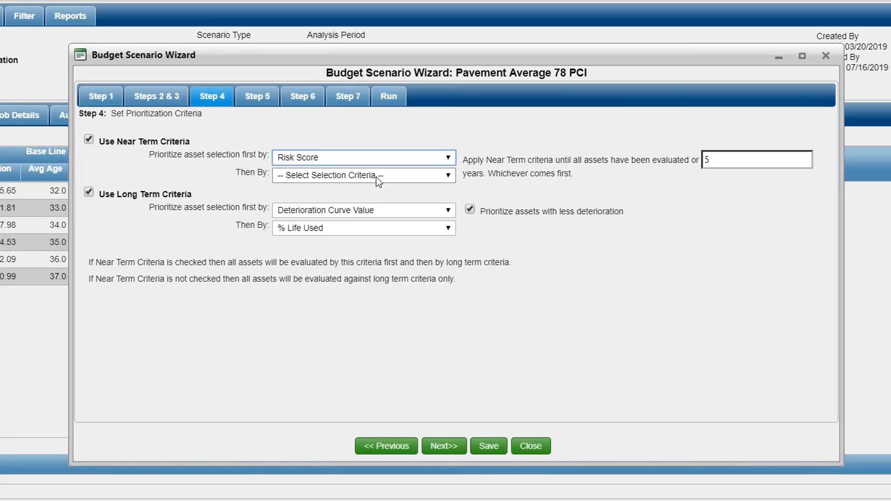
left_click(375, 176)
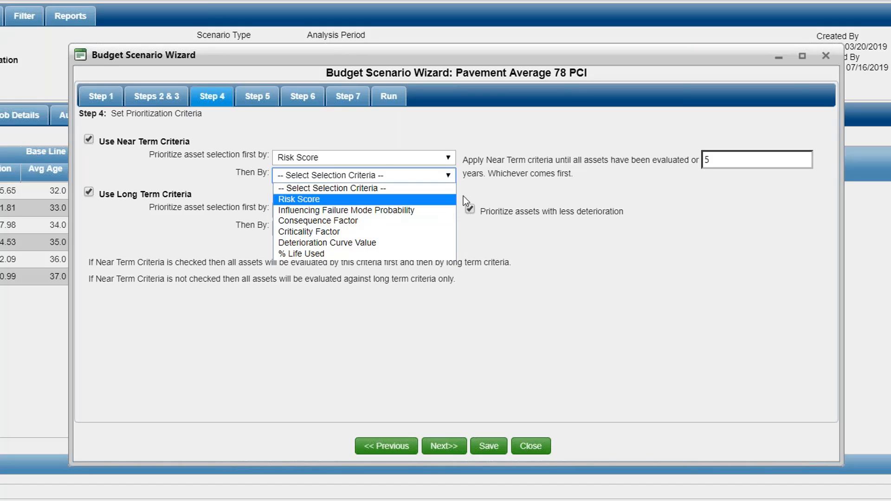
left_click(479, 189)
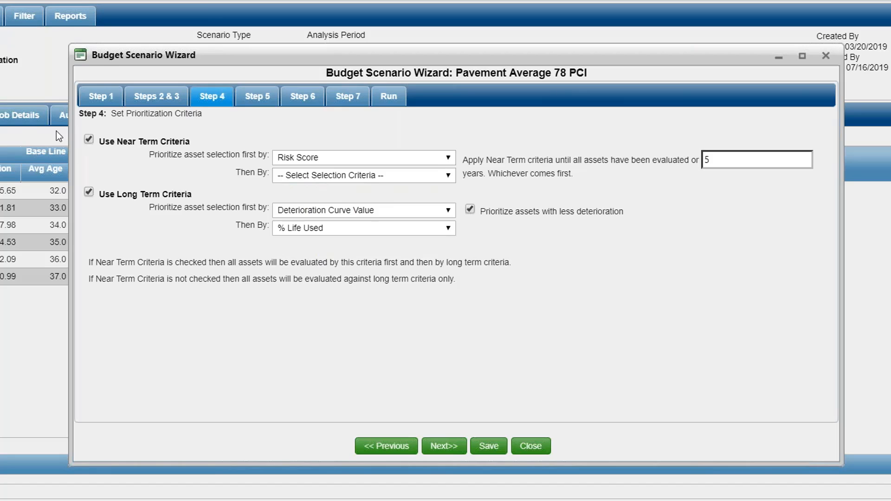
left_click(88, 140)
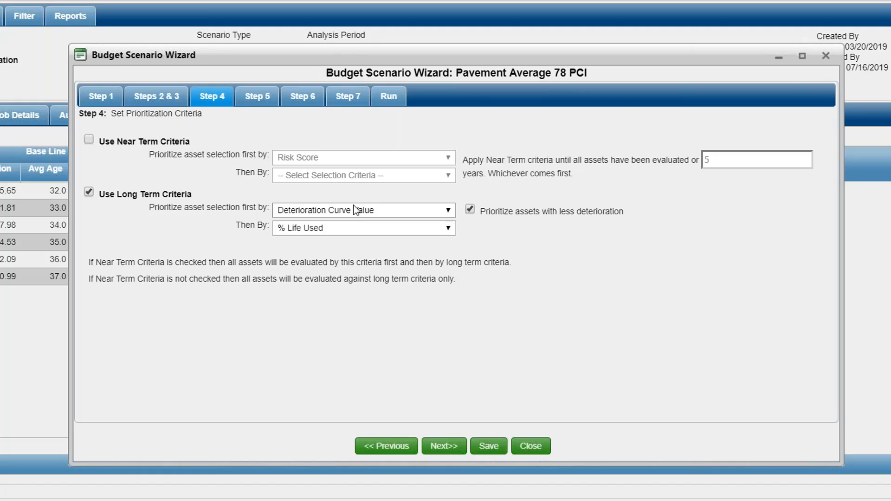
Clear the secondary long-term prioritization criterion and proceed to the job criteria in Step 5.
left_click(345, 233)
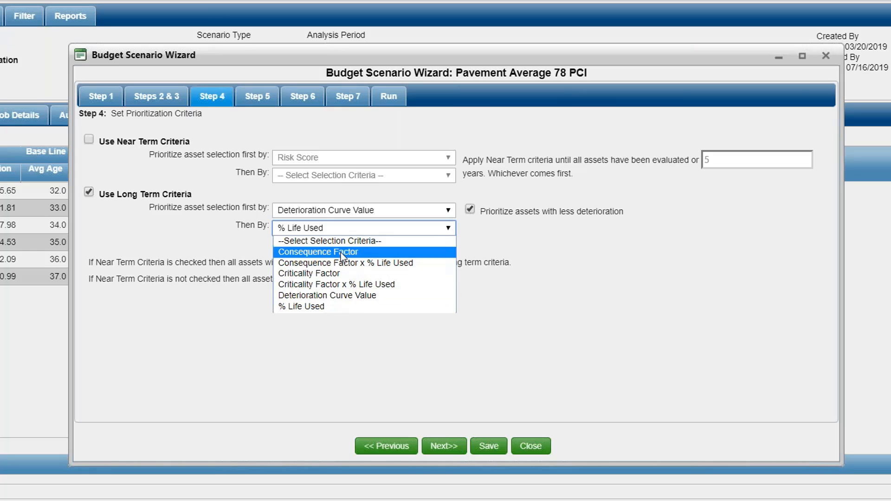
left_click(351, 240)
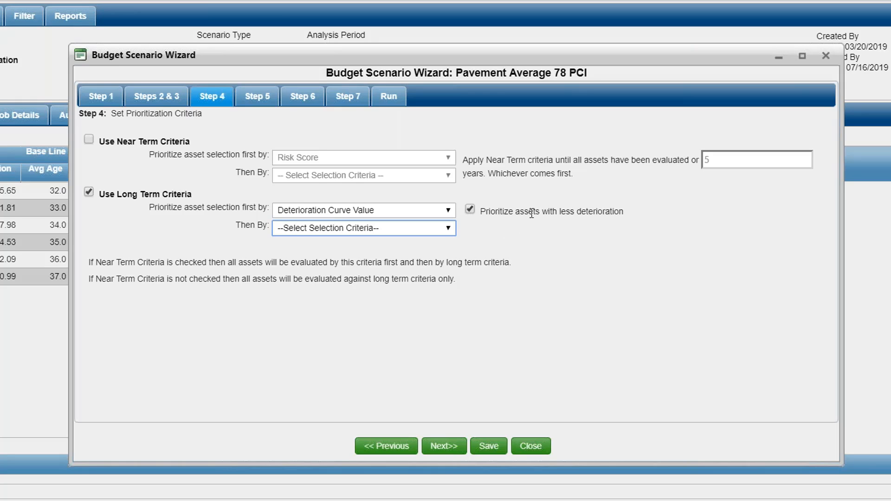
left_click(255, 105)
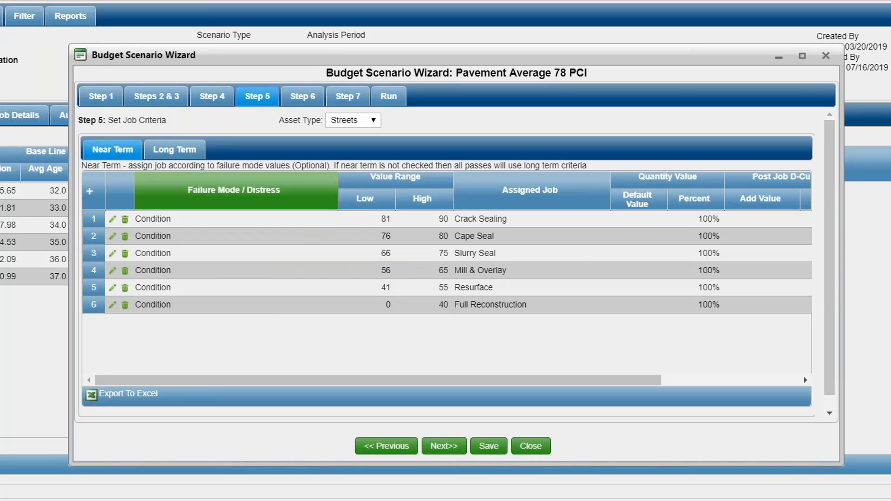
Review the long-term job criteria for Streets, including the Slurry Seal record, and check the near-term and long-term job criteria for Sidewalk.
left_click(174, 150)
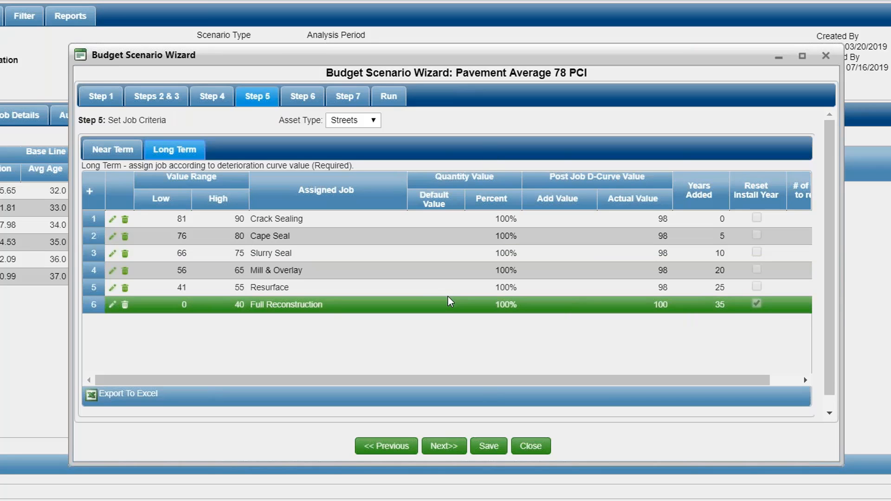
left_click(337, 257)
double_click(339, 260)
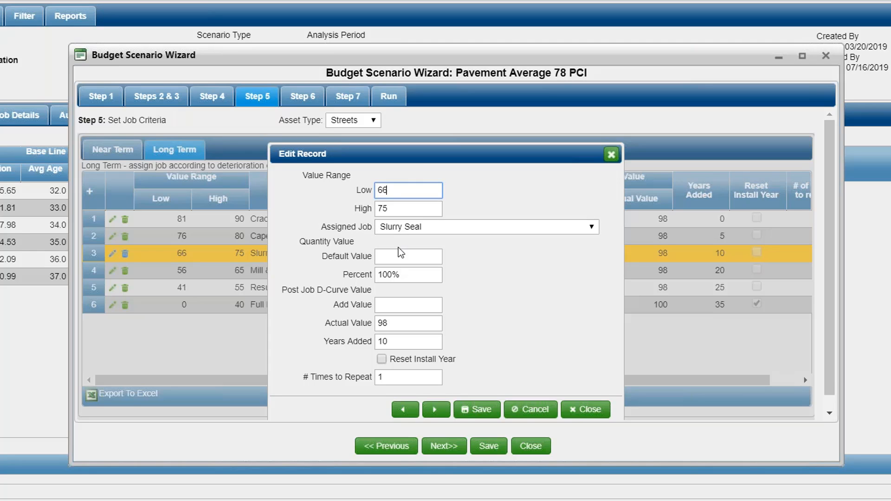
left_click(578, 408)
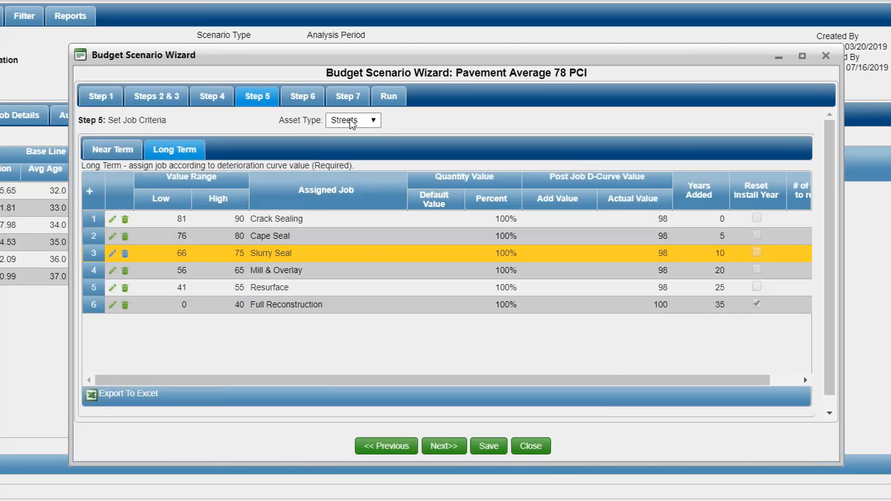
left_click(352, 121)
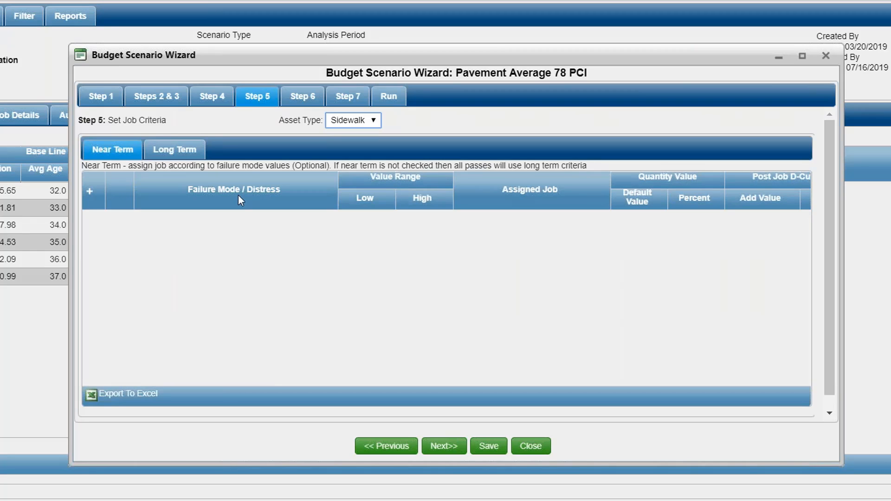
left_click(174, 149)
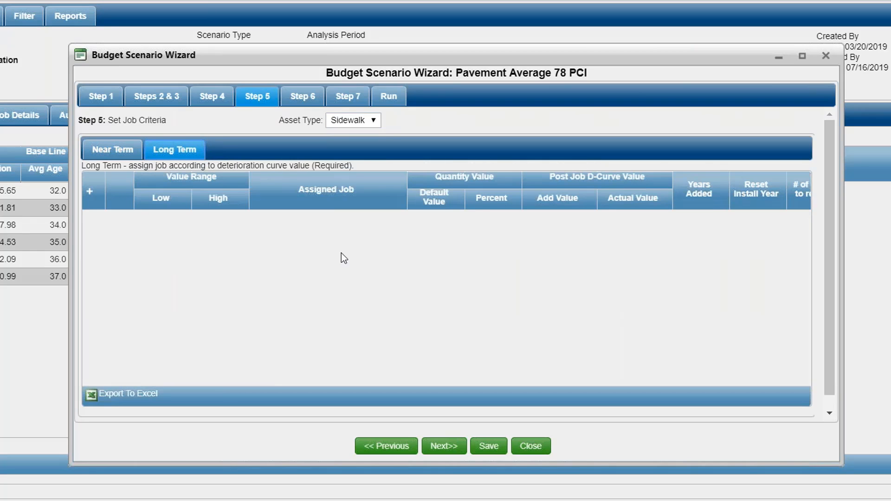
left_click(369, 119)
left_click(368, 143)
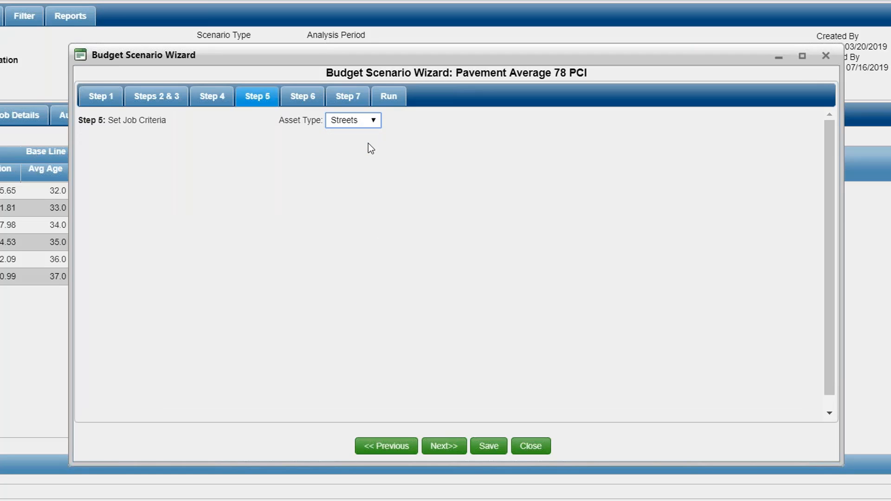
Examine the deterioration curve targets and graphs for Streets and Sidewalk in Step 6.
left_click(314, 106)
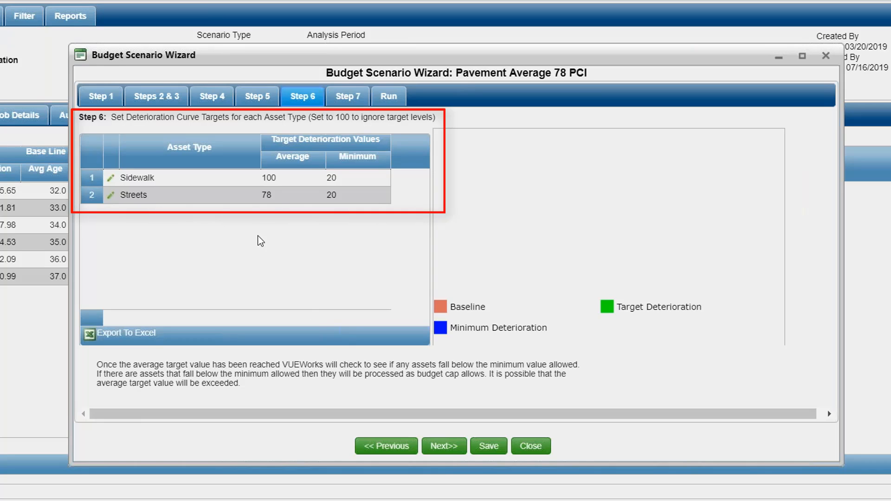
left_click(275, 199)
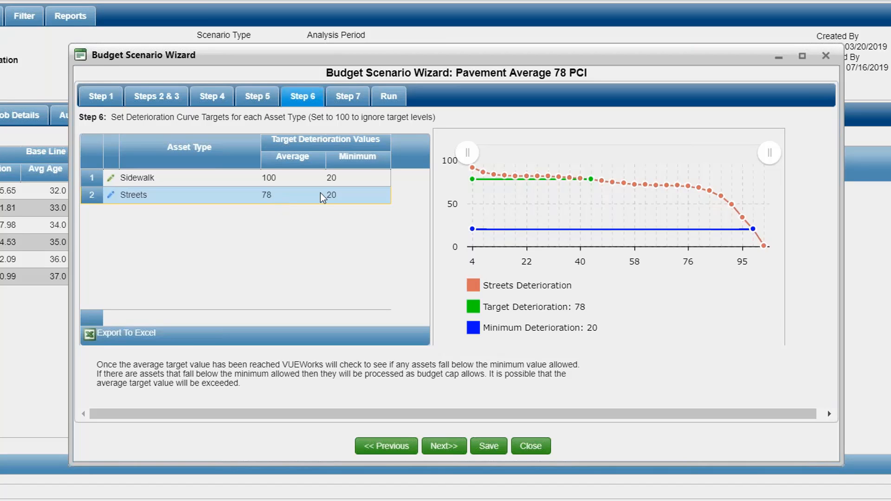
left_click(378, 197)
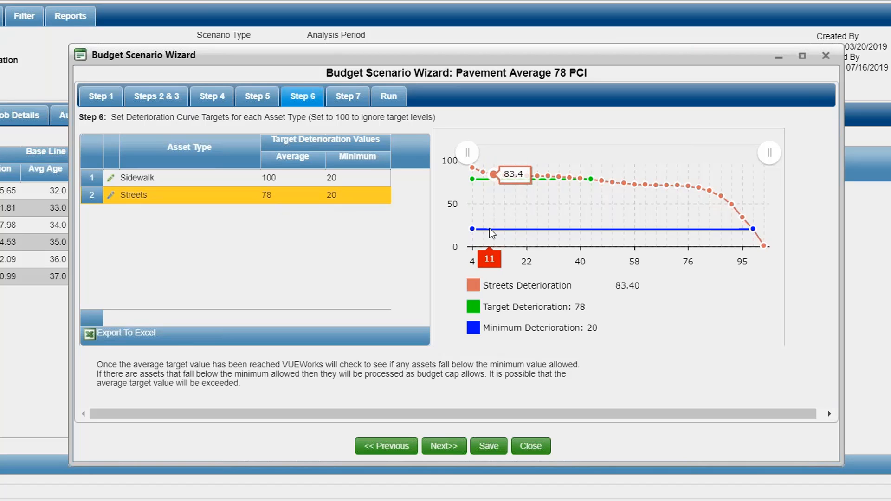
left_click(305, 180)
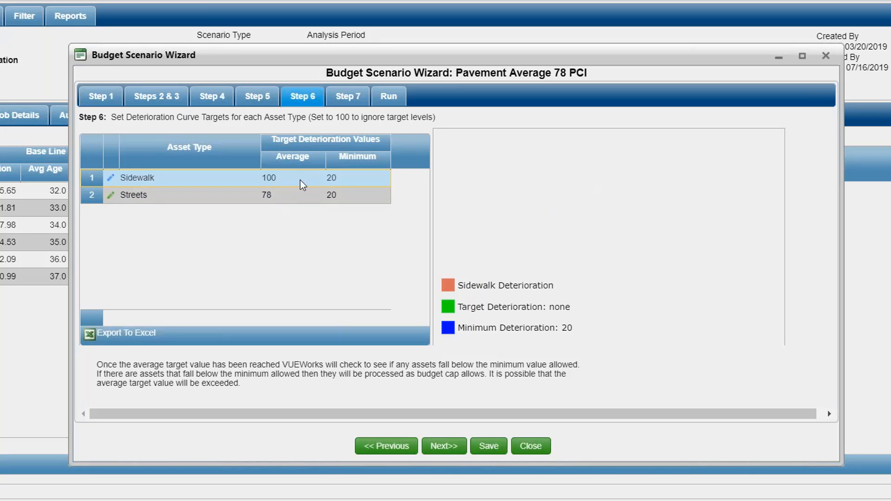
left_click(302, 199)
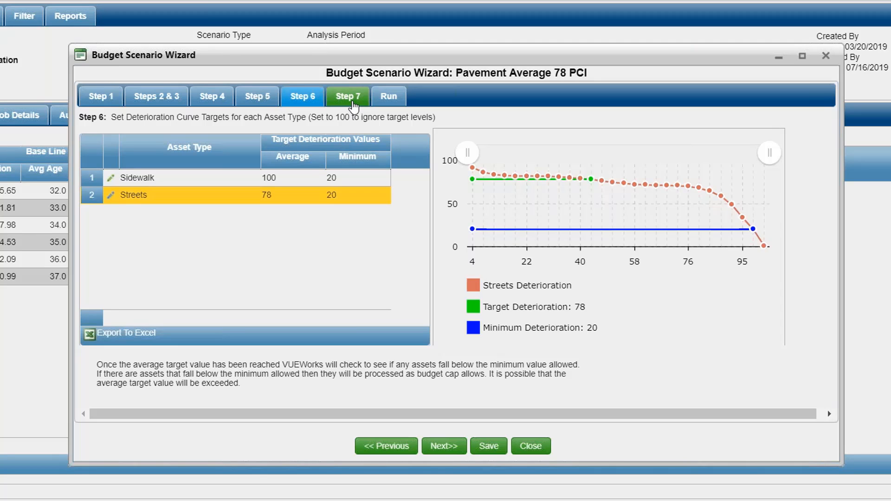
Review the yearly budget caps in Step 7, including the first-year breakdown choices by funding source, asset type and job, and the 2023 breakdown.
left_click(349, 97)
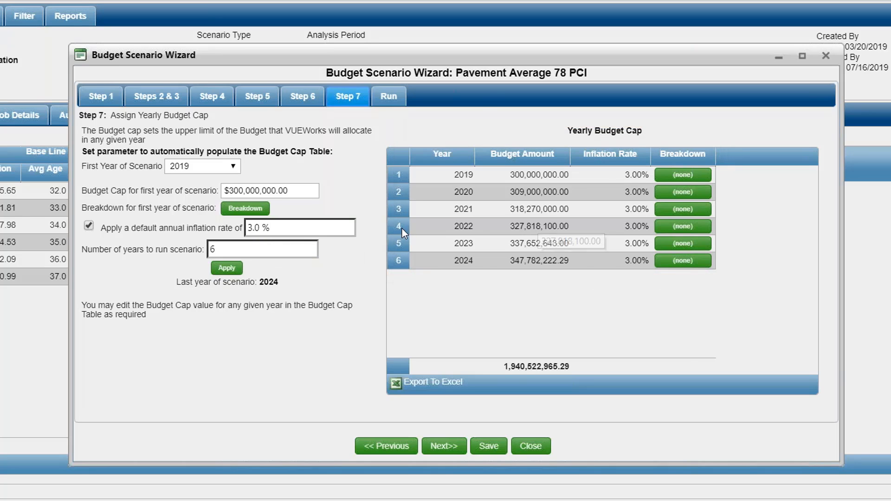
left_click(251, 209)
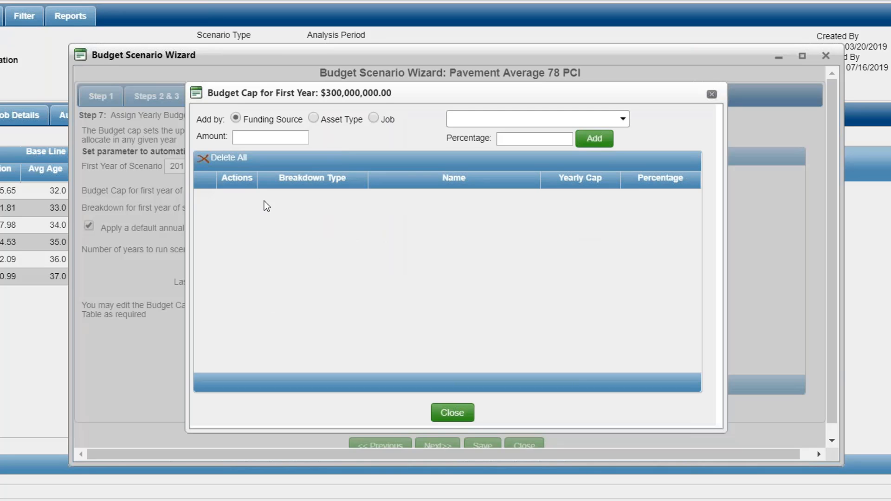
left_click(469, 123)
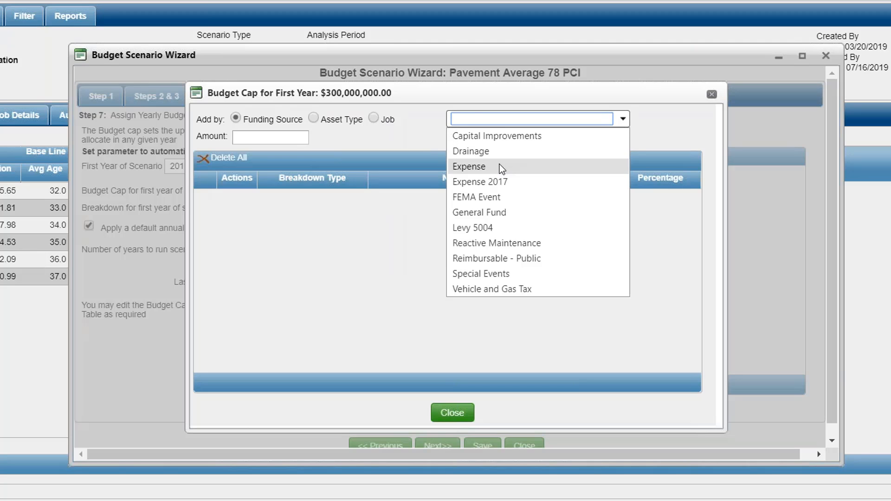
left_click(418, 129)
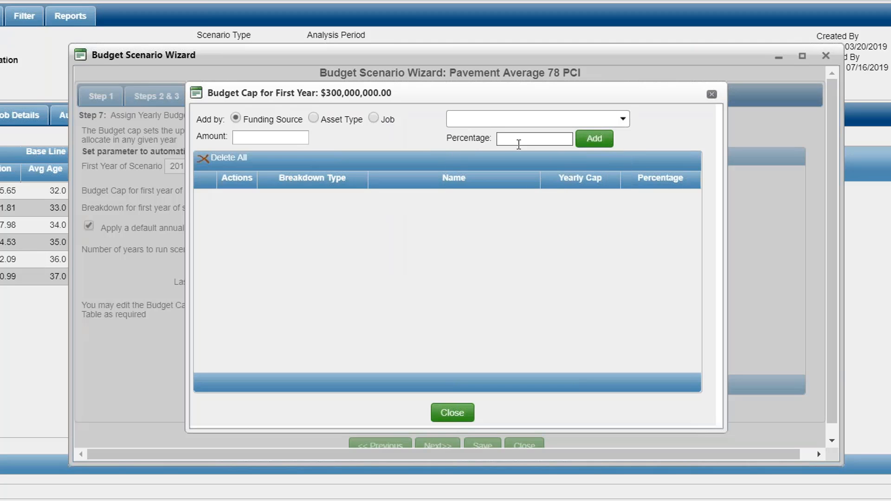
left_click(315, 119)
left_click(478, 119)
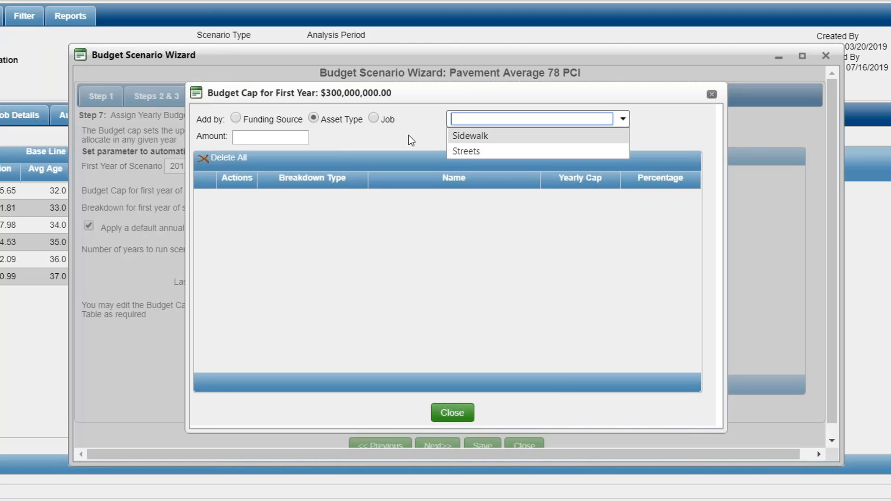
left_click(374, 117)
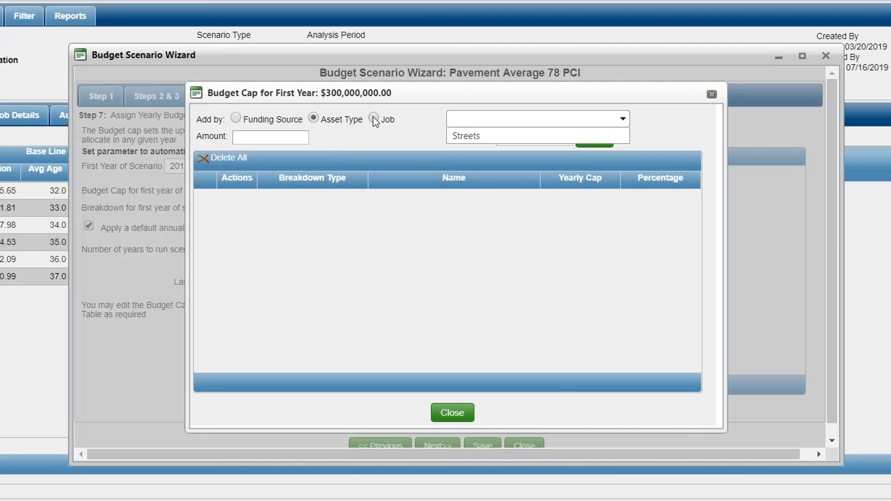
left_click(466, 122)
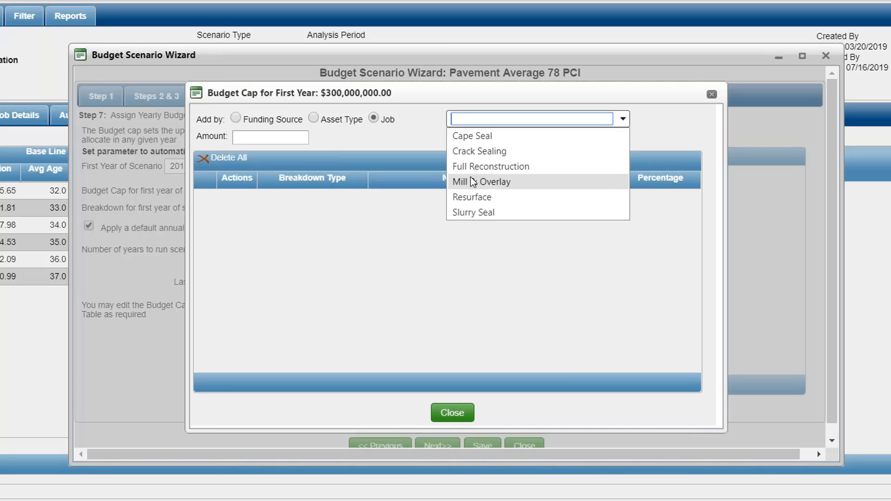
left_click(419, 141)
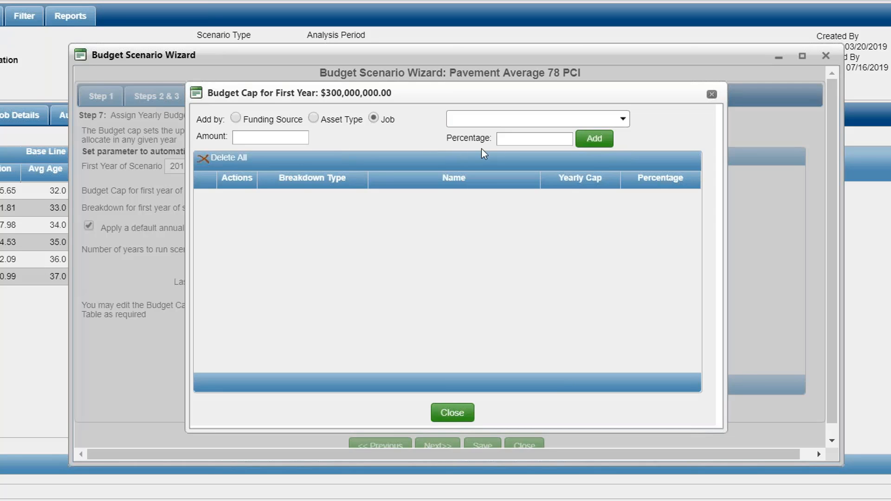
left_click(455, 414)
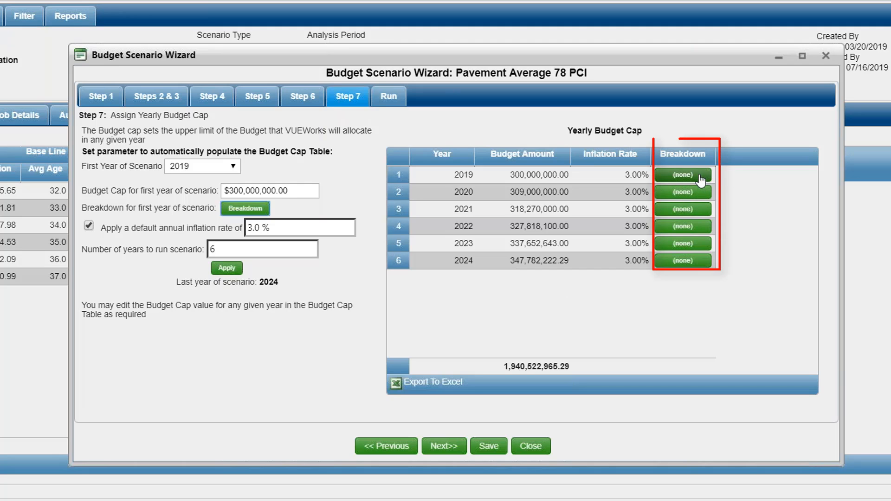
left_click(670, 245)
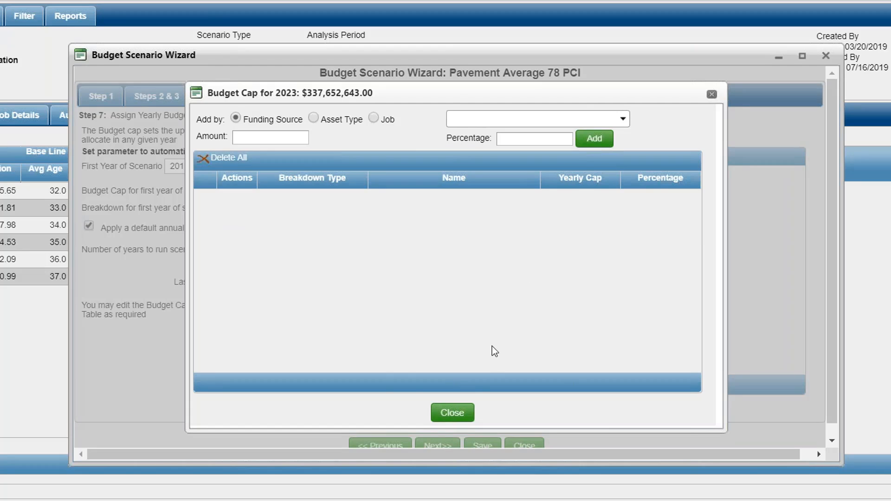
left_click(452, 412)
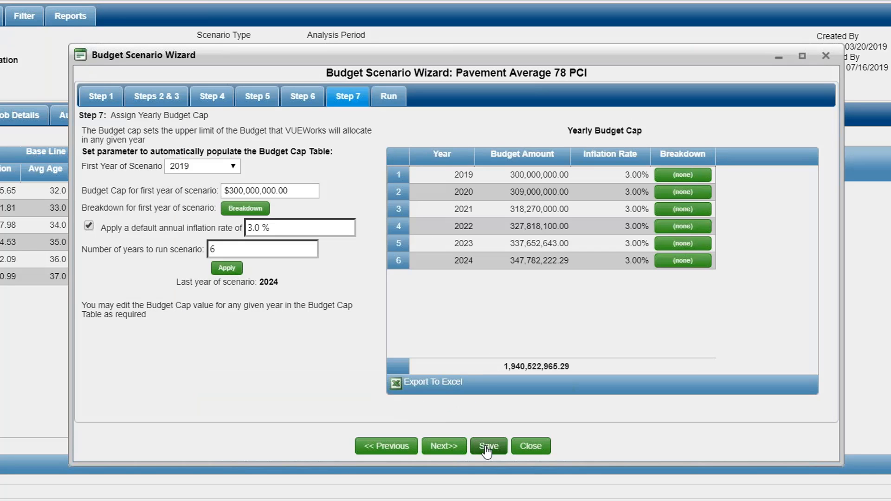
Proceed to the wizard's Run page, maximize the wizard window, and review the scenario's summary and job details.
left_click(449, 448)
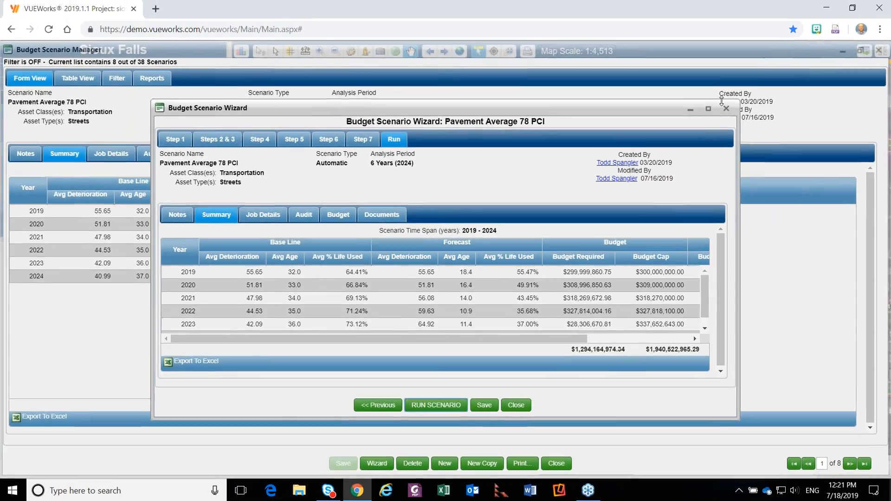
left_click(708, 110)
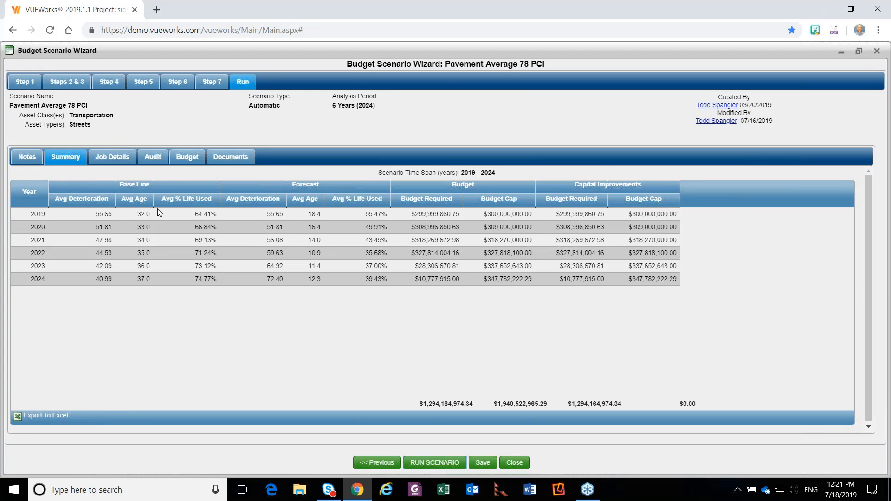
left_click(116, 157)
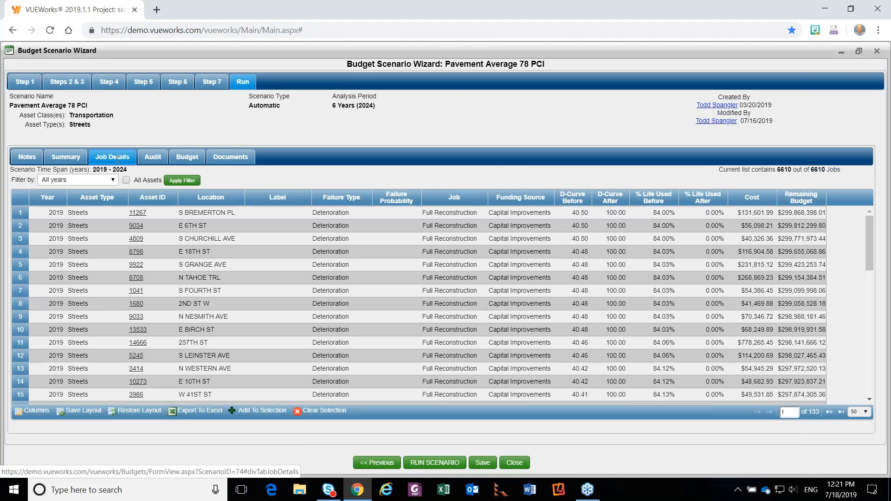
Filter the scenario's job details to the year 2020.
left_click(113, 180)
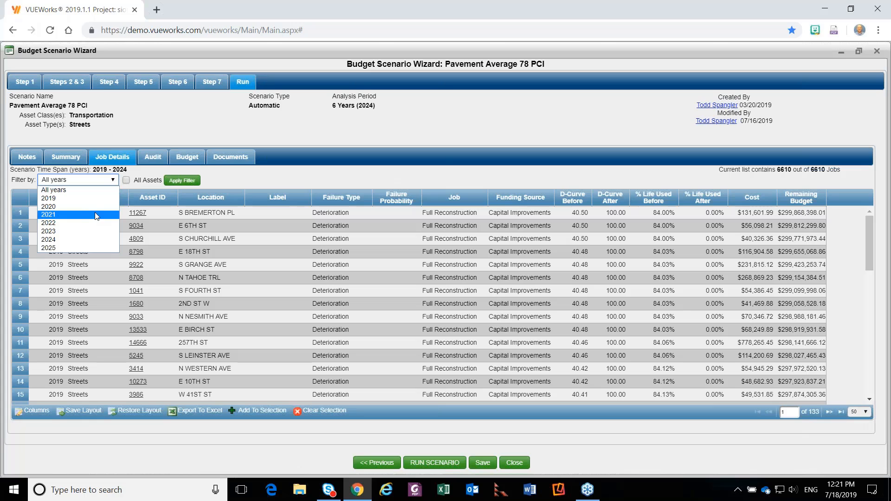
left_click(92, 207)
left_click(183, 182)
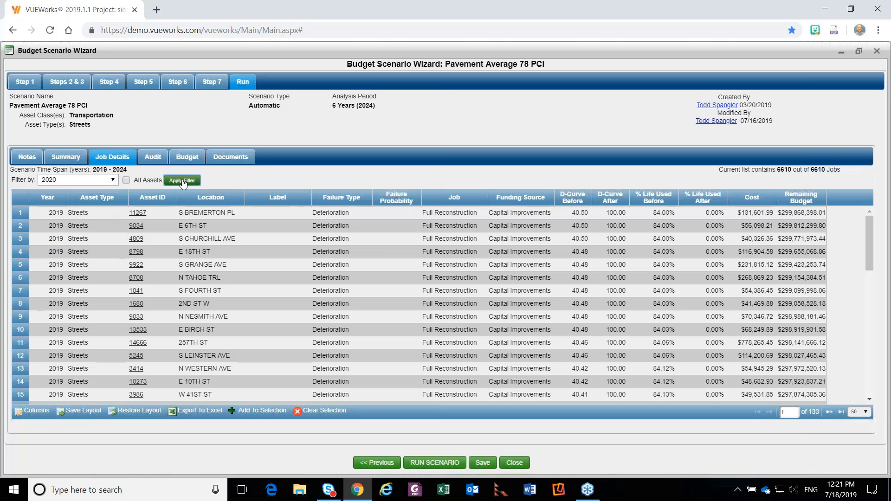
left_click(180, 182)
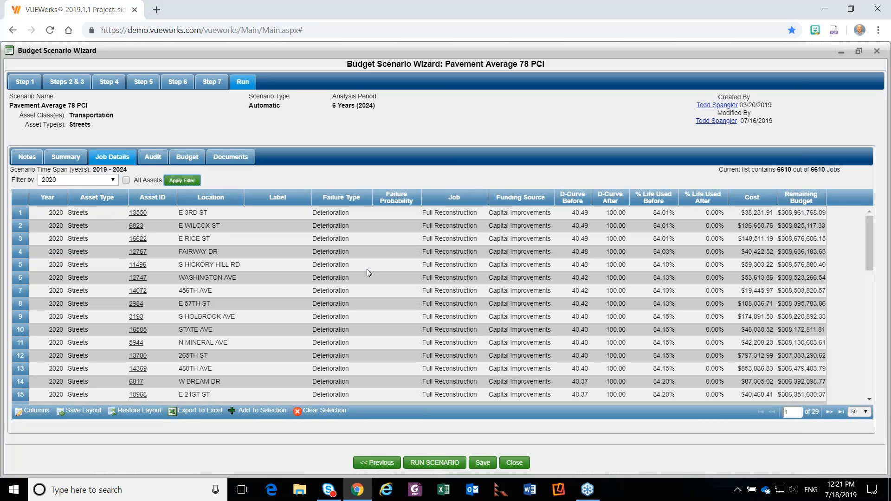
Change the job details year filter to 2023 and apply it.
left_click(89, 180)
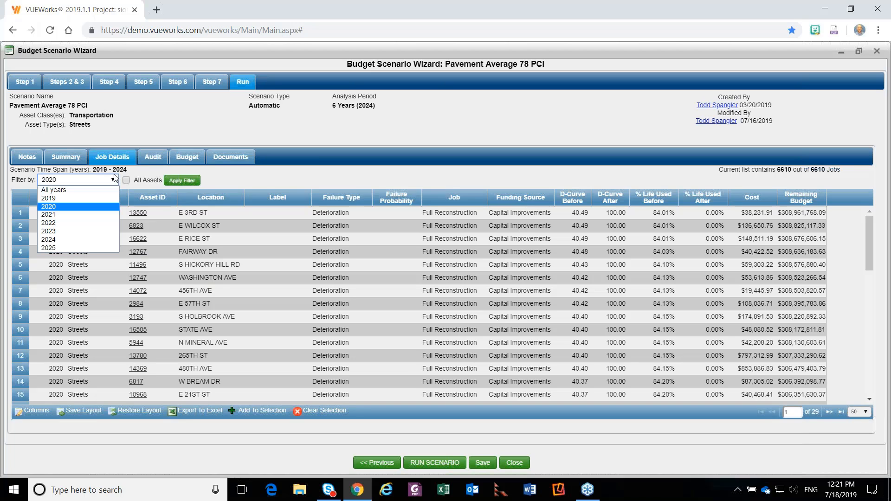
left_click(90, 232)
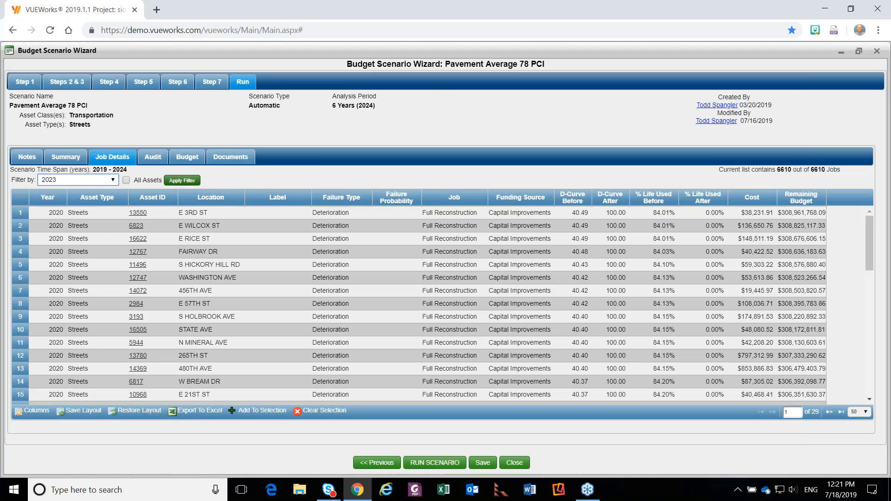
left_click(188, 185)
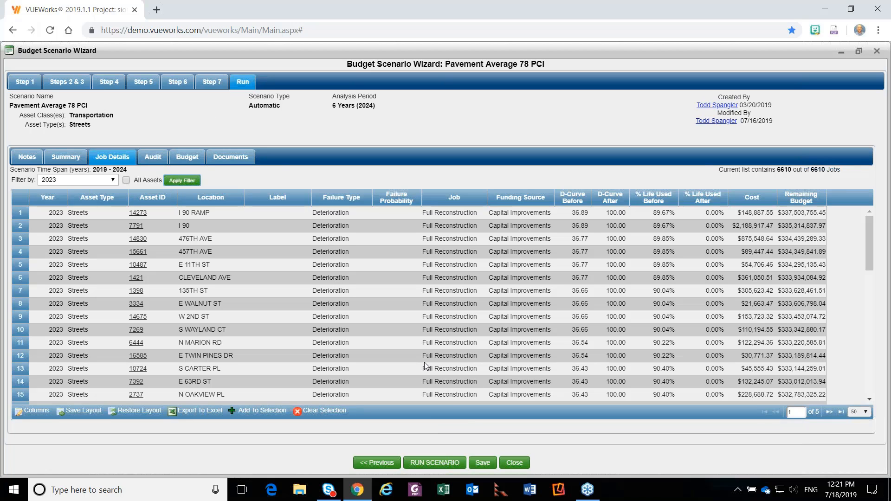
Close the wizard and review the scenario's yearly budget, asset audit and summary in the Budget Scenario Manager.
left_click(507, 470)
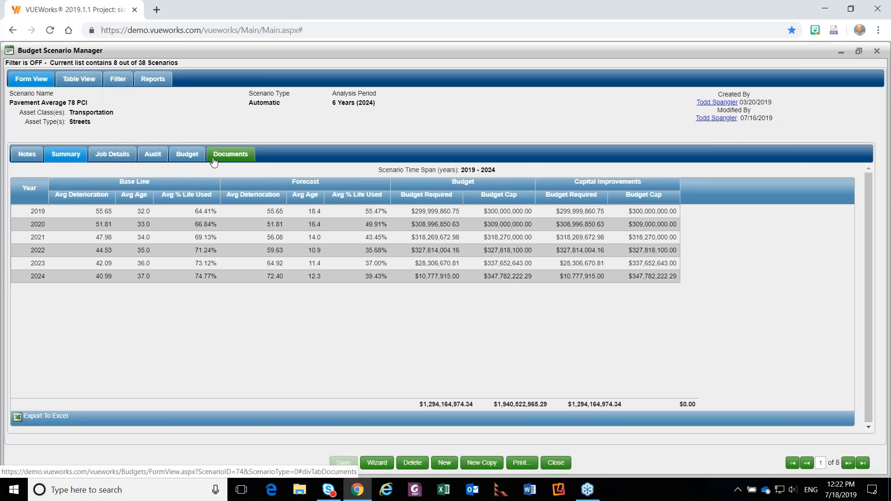
left_click(191, 158)
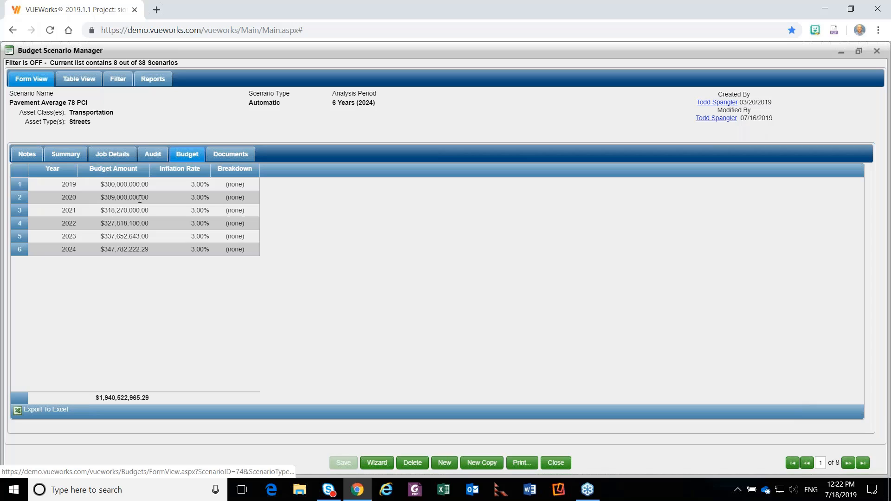
left_click(152, 156)
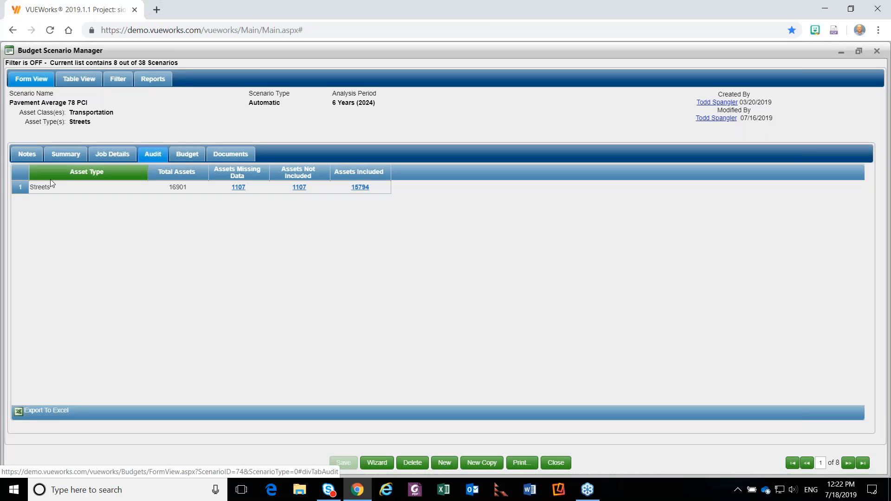
left_click(58, 161)
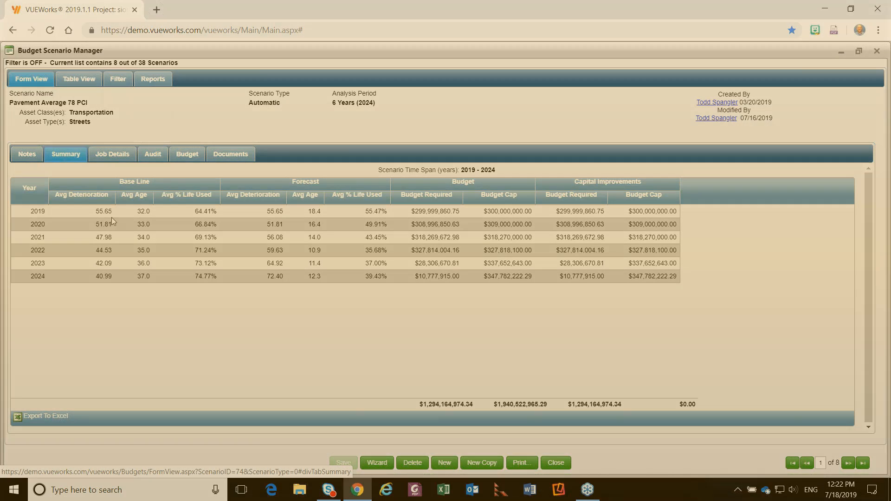